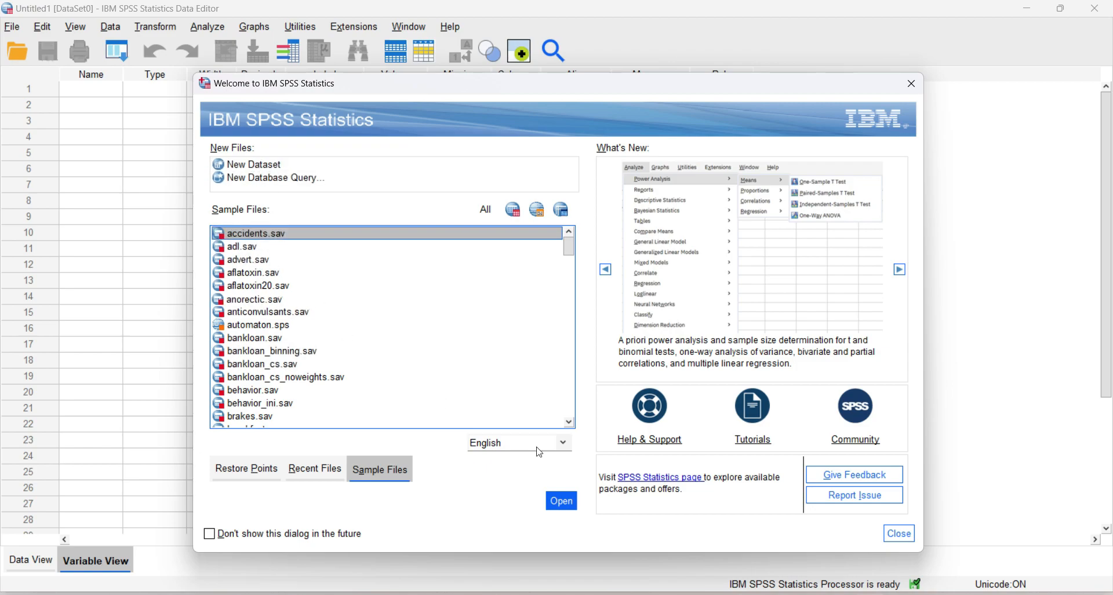
Step: Dismiss the welcome dialog, check the Data View and return to the Variable View of the empty dataset
{"action": "left_click", "coordinate": [899, 533]}
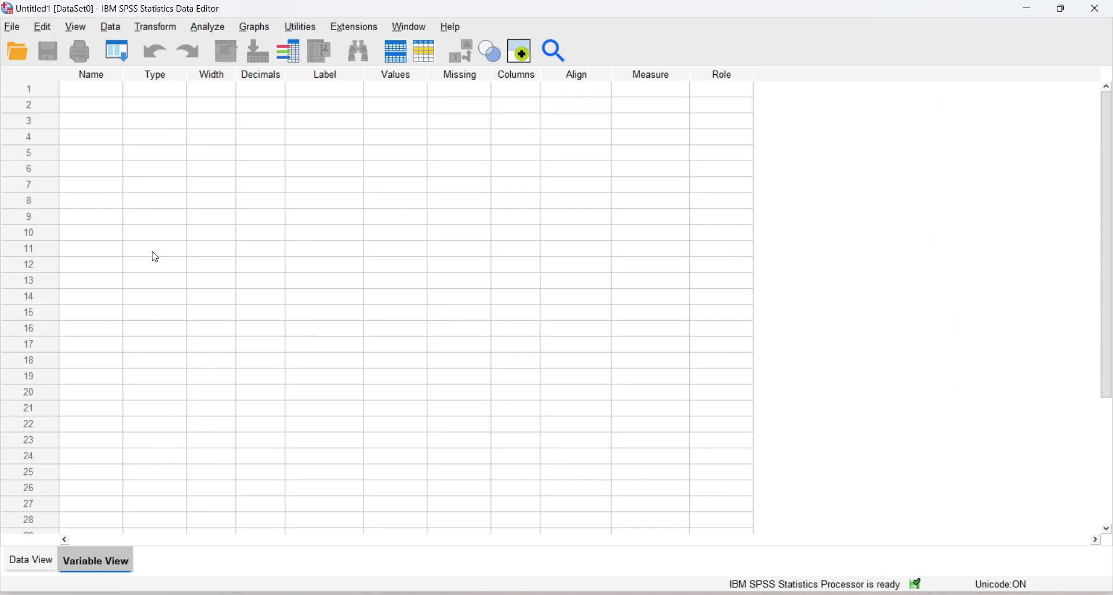
{"action": "left_click", "coordinate": [33, 563]}
{"action": "left_click", "coordinate": [95, 563]}
{"action": "left_click", "coordinate": [91, 93]}
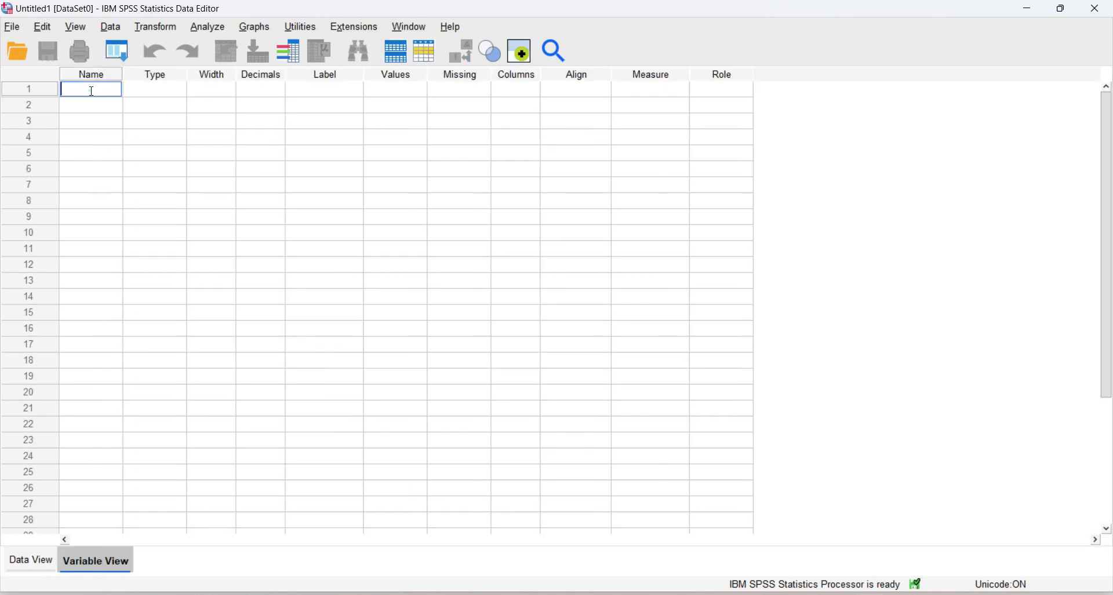
{"action": "left_click", "coordinate": [90, 108]}
{"action": "left_click", "coordinate": [91, 121]}
{"action": "left_click", "coordinate": [93, 138]}
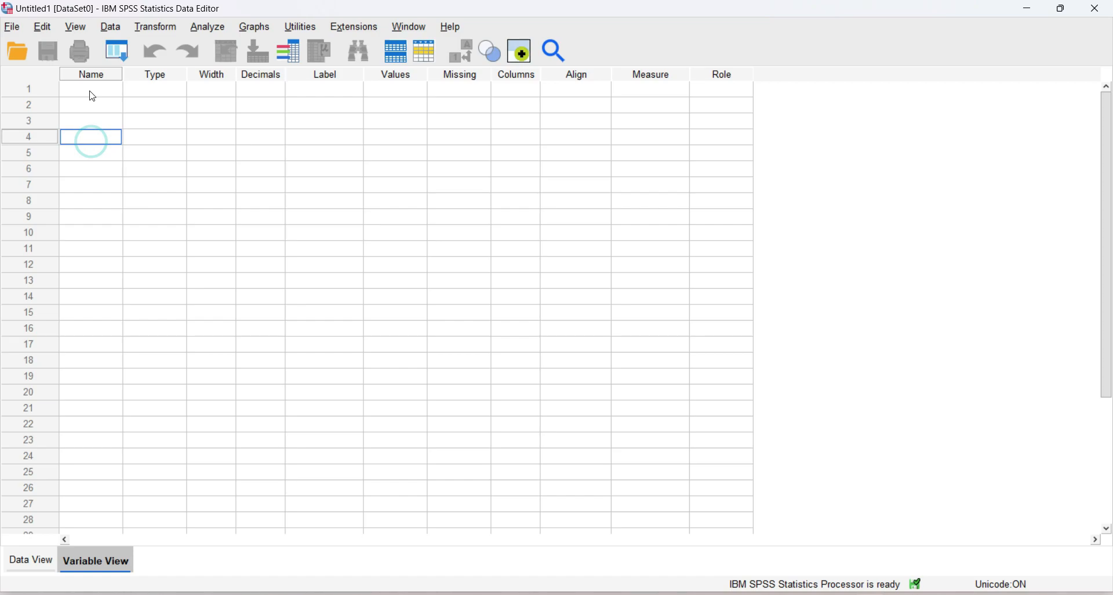
{"action": "left_click", "coordinate": [91, 91]}
{"action": "left_click", "coordinate": [89, 105]}
{"action": "left_click", "coordinate": [90, 91]}
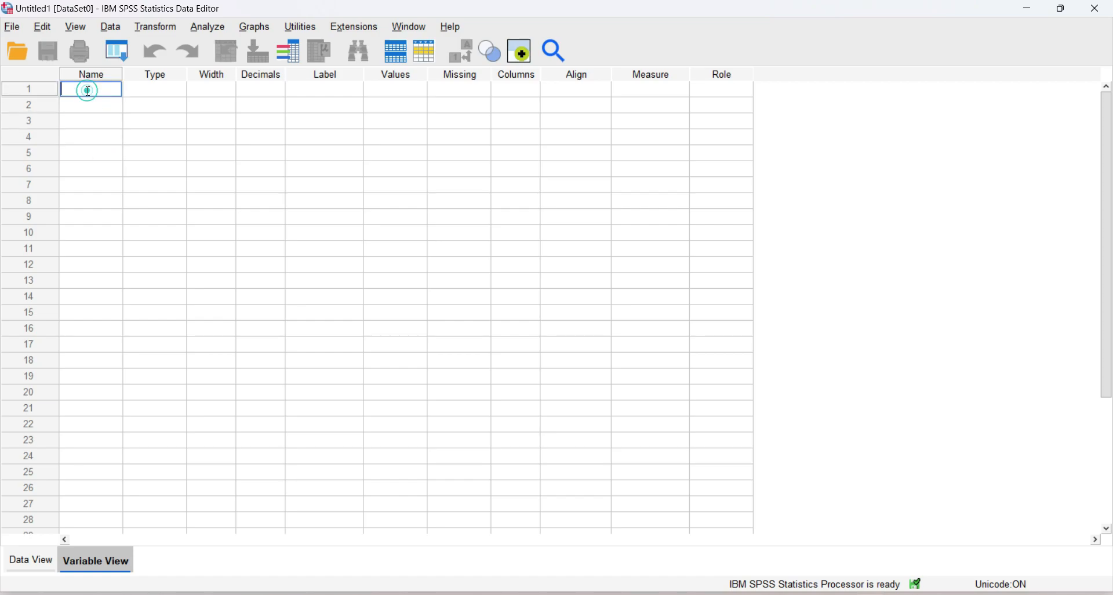
{"action": "left_click", "coordinate": [87, 104]}
{"action": "left_click", "coordinate": [89, 91]}
{"action": "left_click", "coordinate": [87, 108]}
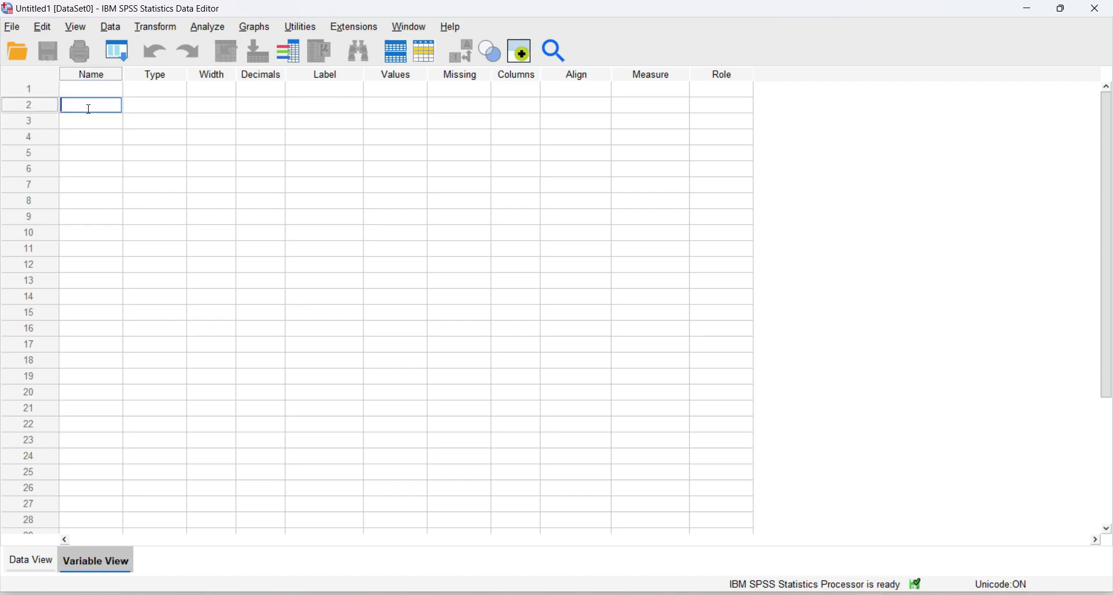
{"action": "left_click", "coordinate": [90, 93]}
{"action": "left_click", "coordinate": [92, 107]}
{"action": "left_click", "coordinate": [94, 121]}
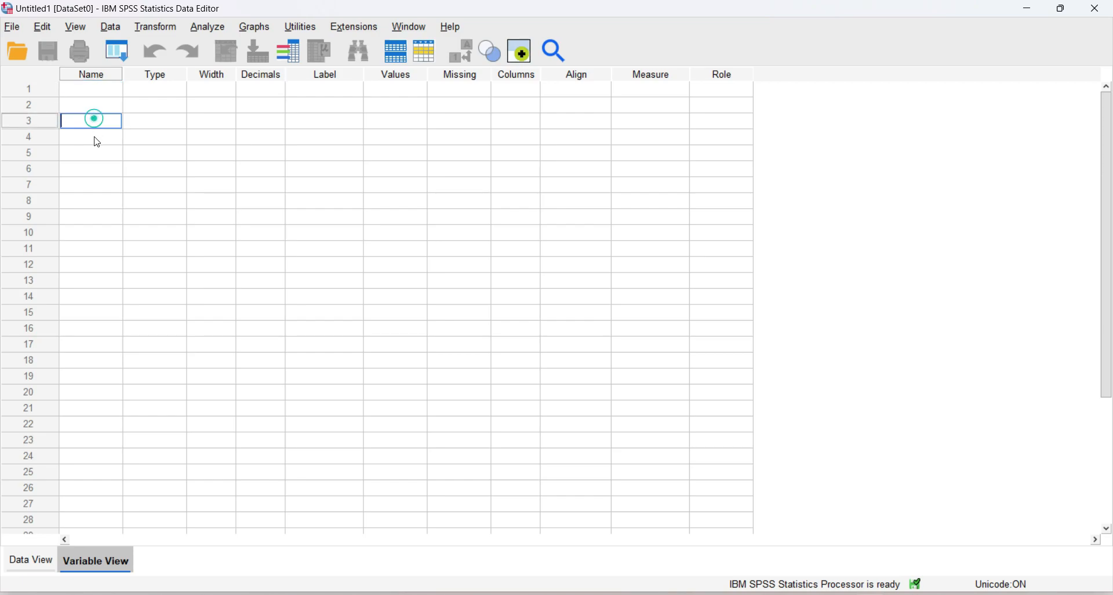
{"action": "left_click", "coordinate": [95, 138]}
{"action": "left_click", "coordinate": [86, 90]}
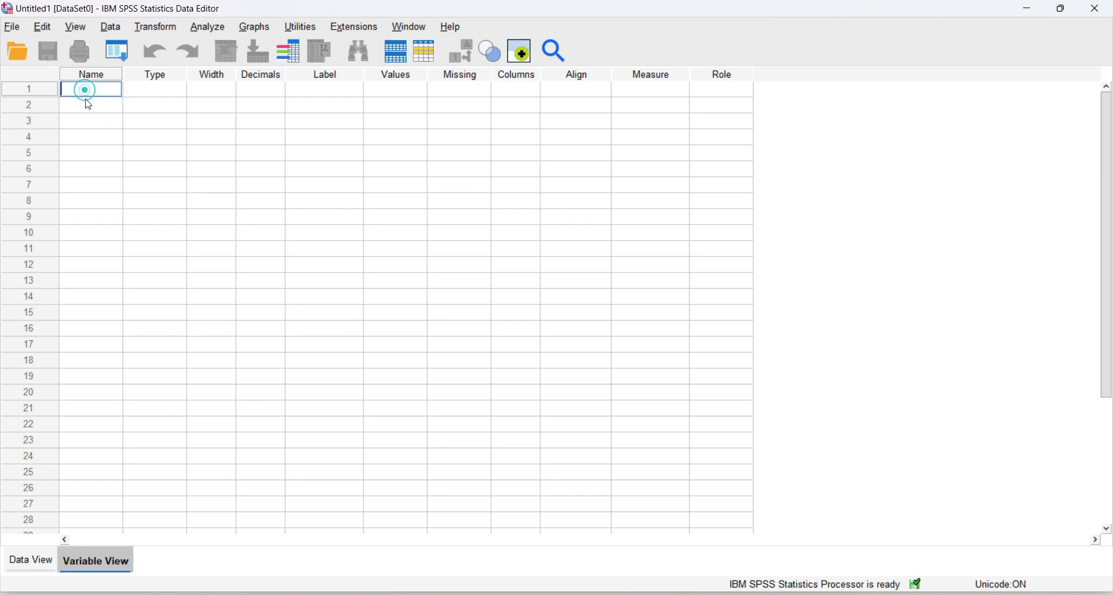
{"action": "left_click", "coordinate": [86, 102]}
{"action": "left_click", "coordinate": [89, 121]}
{"action": "left_click", "coordinate": [90, 137]}
{"action": "left_click", "coordinate": [89, 152]}
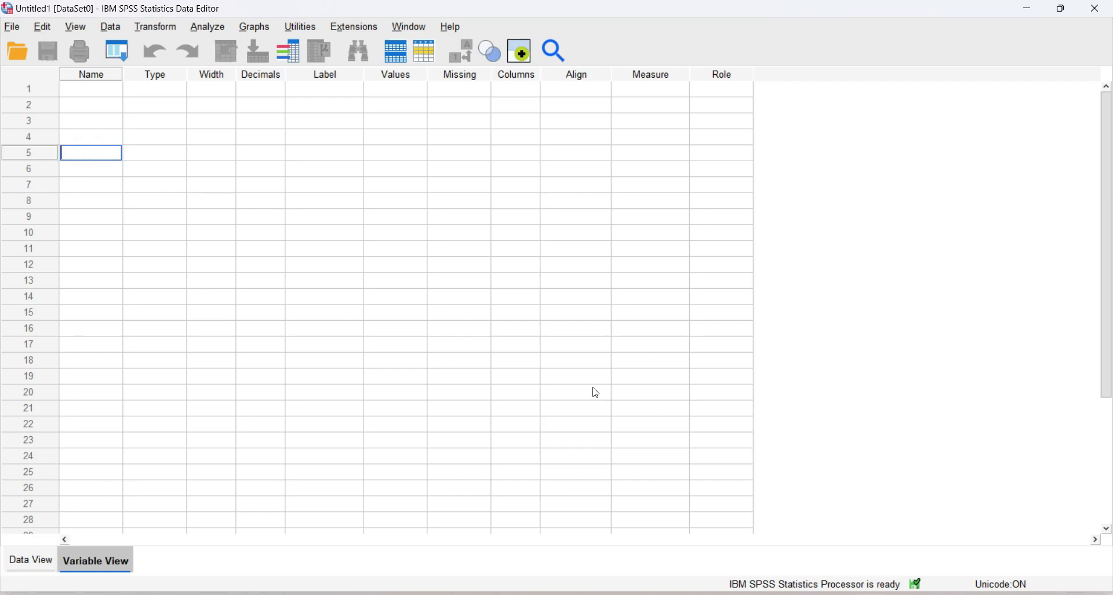
Step: Look at the log in the Output1 viewer window and return to the Data Editor's Variable View
{"action": "mouse_move", "coordinate": [774, 587]}
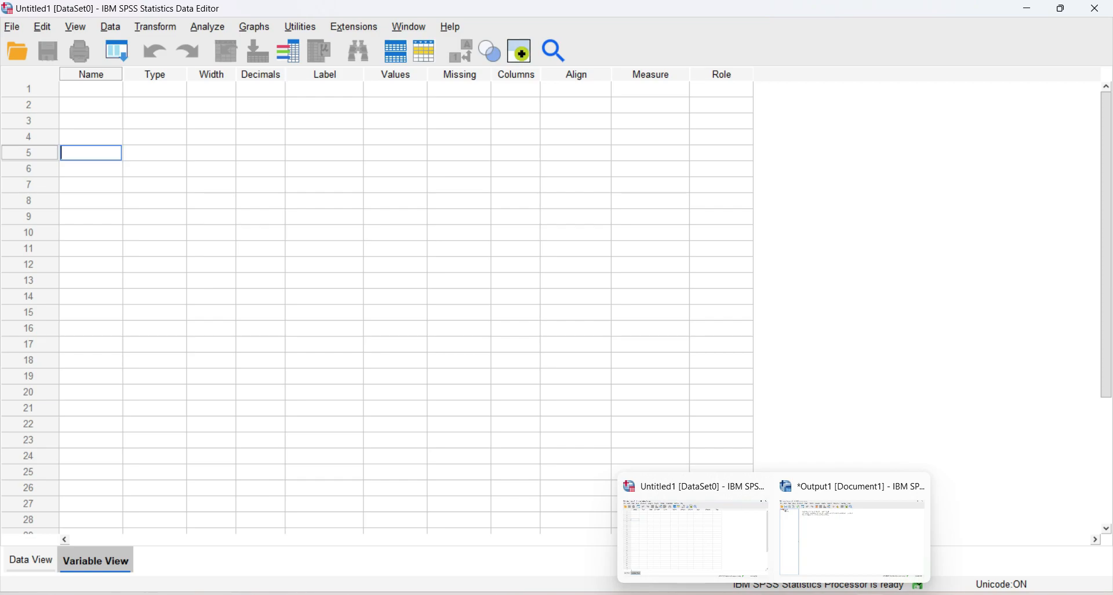
{"action": "left_click", "coordinate": [850, 531]}
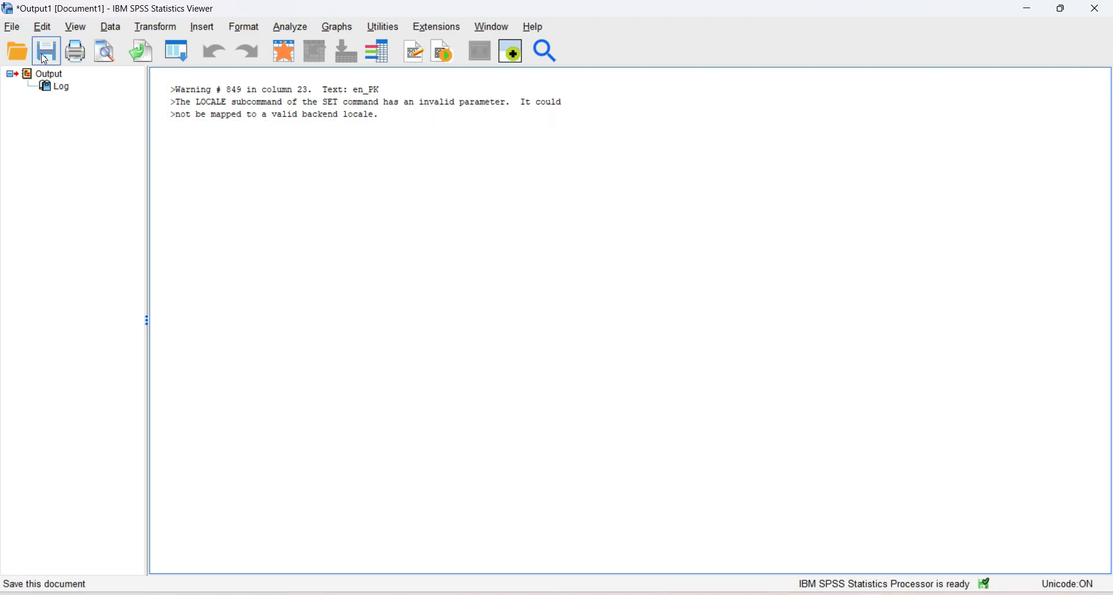
{"action": "key", "text": "alt+Tab"}
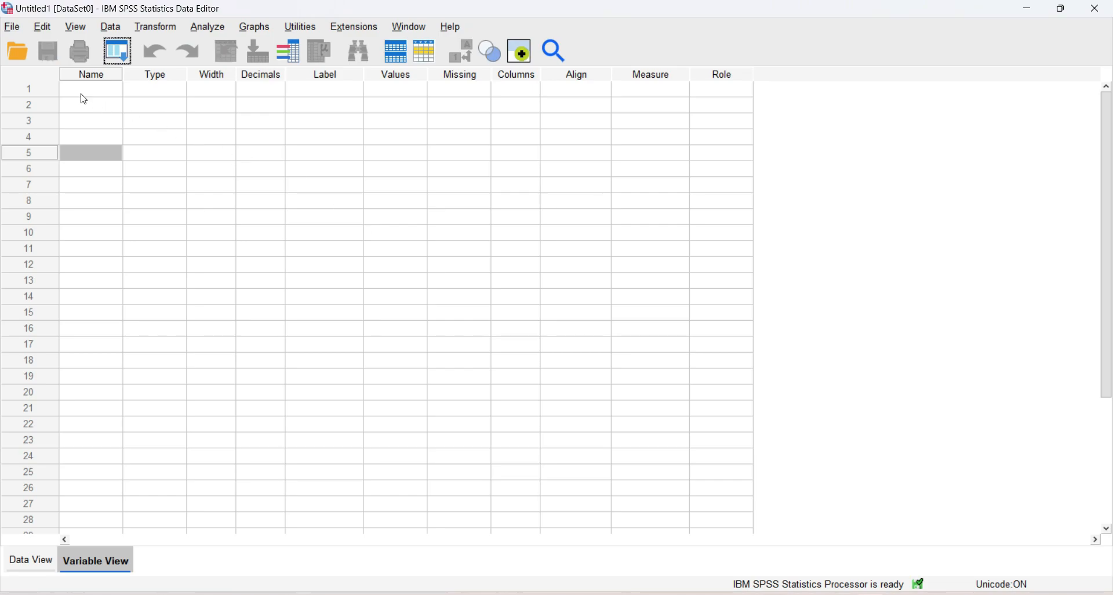
{"action": "left_click", "coordinate": [11, 30]}
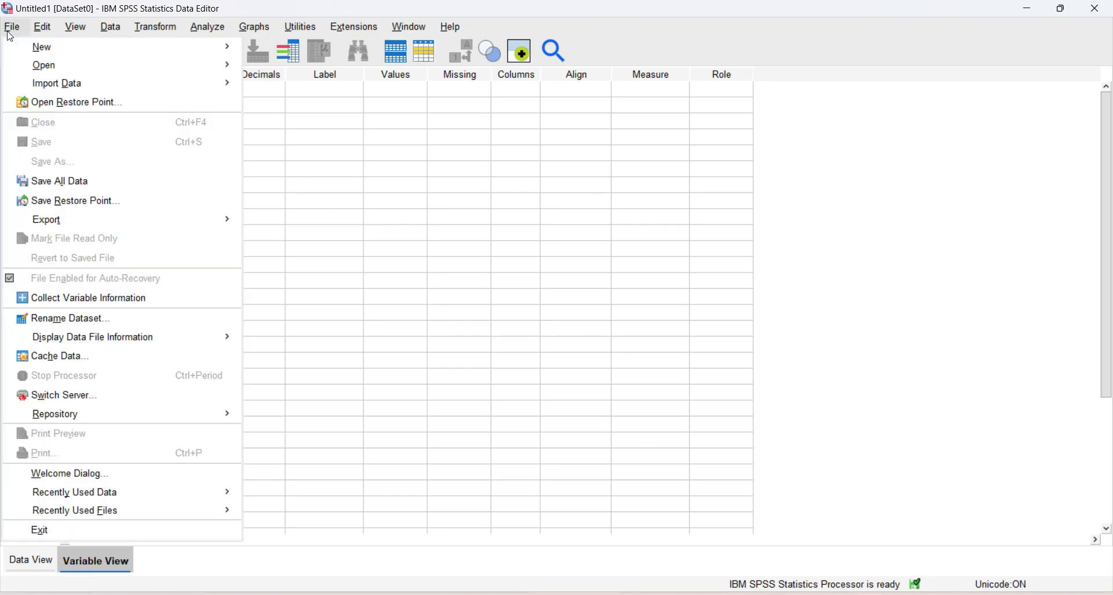
{"action": "left_click", "coordinate": [341, 198]}
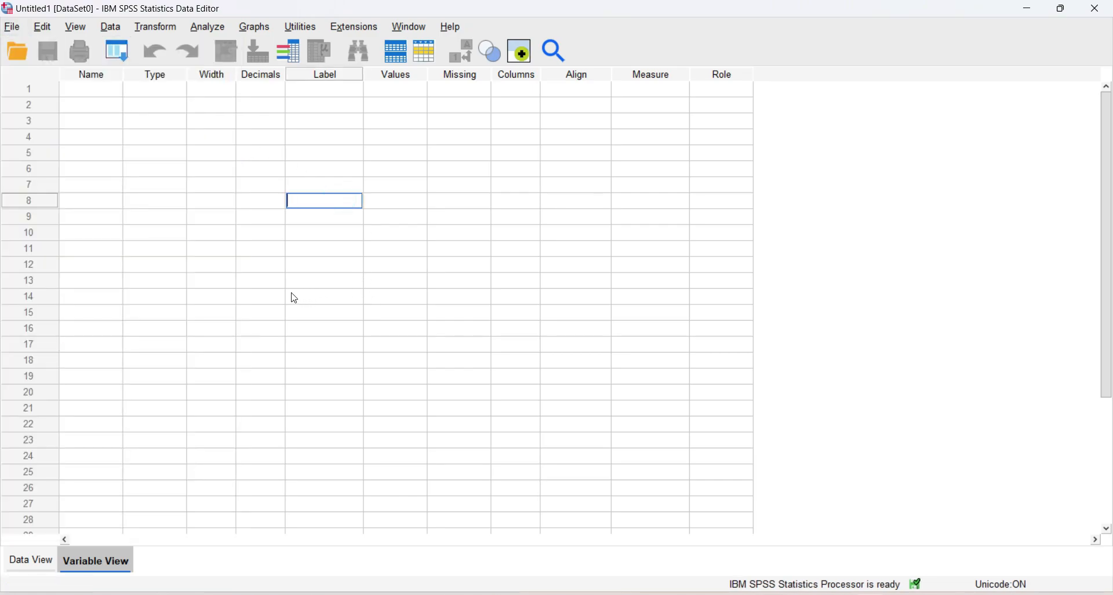
Step: Open Survey About Solar.docx in Word and review its demographic questions, agreement scale and Users Perception about Cost section
{"action": "right_click", "coordinate": [614, 594]}
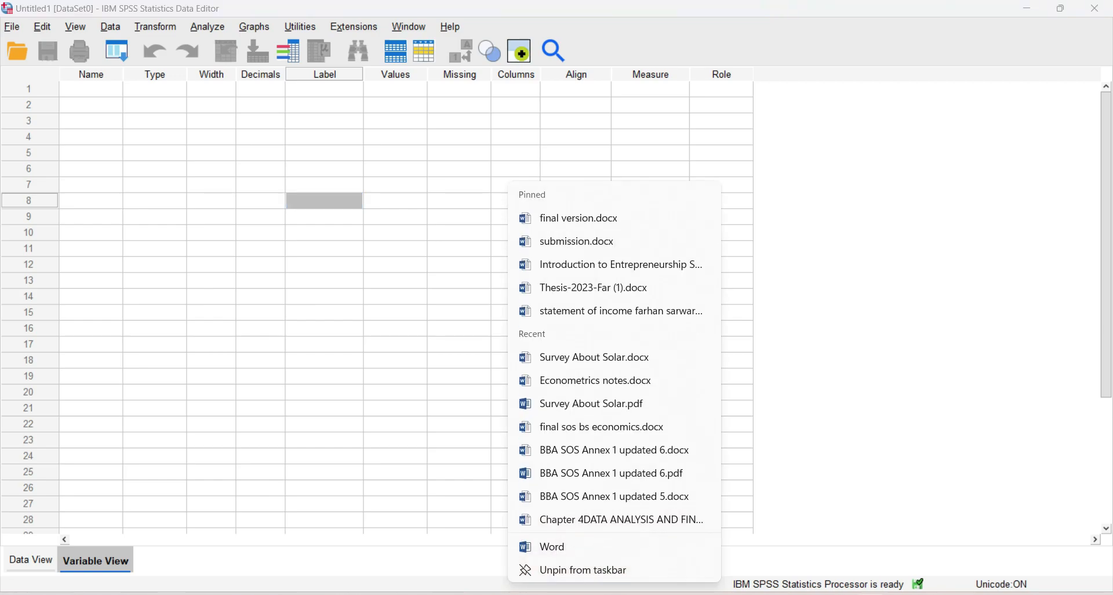
{"action": "left_click", "coordinate": [606, 360]}
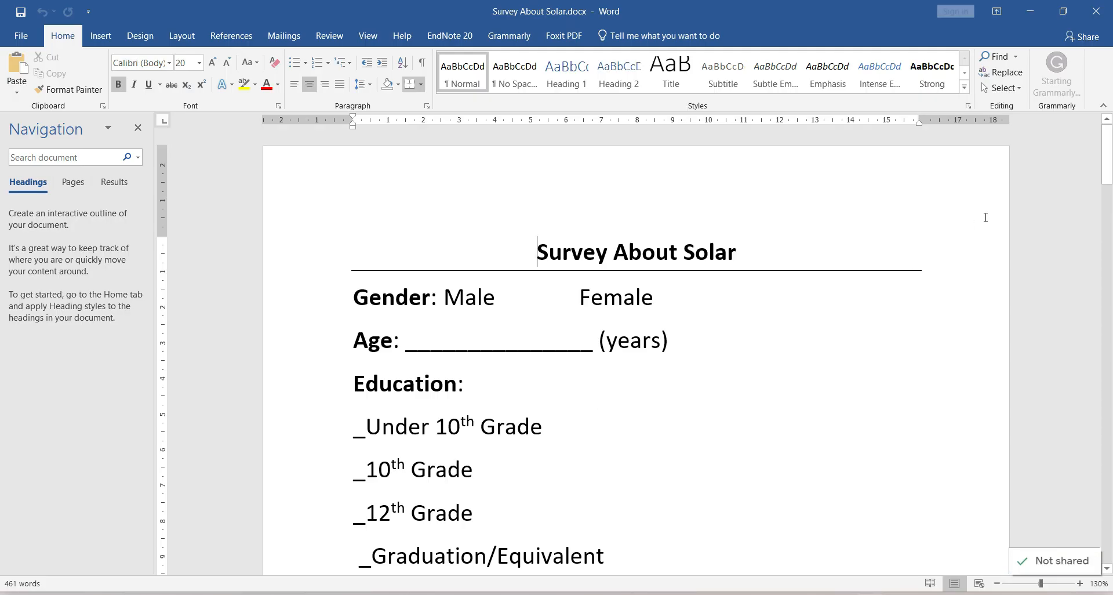
{"action": "scroll", "coordinate": [491, 221], "scroll_direction": "down", "scroll_amount": 2}
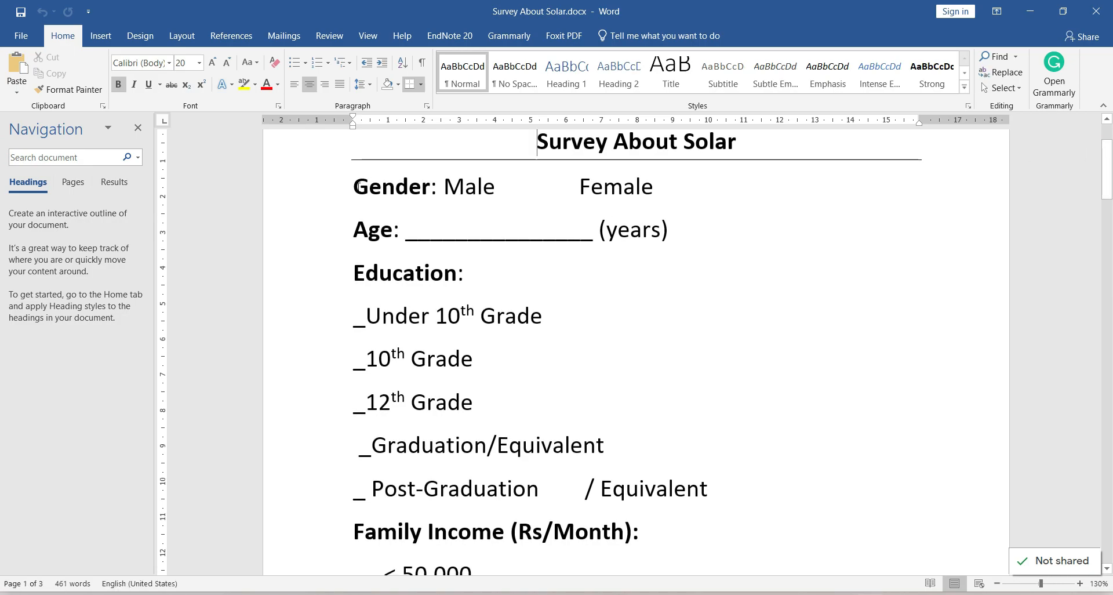
{"action": "left_click_drag", "start_coordinate": [354, 187], "coordinate": [807, 249]}
{"action": "left_click", "coordinate": [576, 229]}
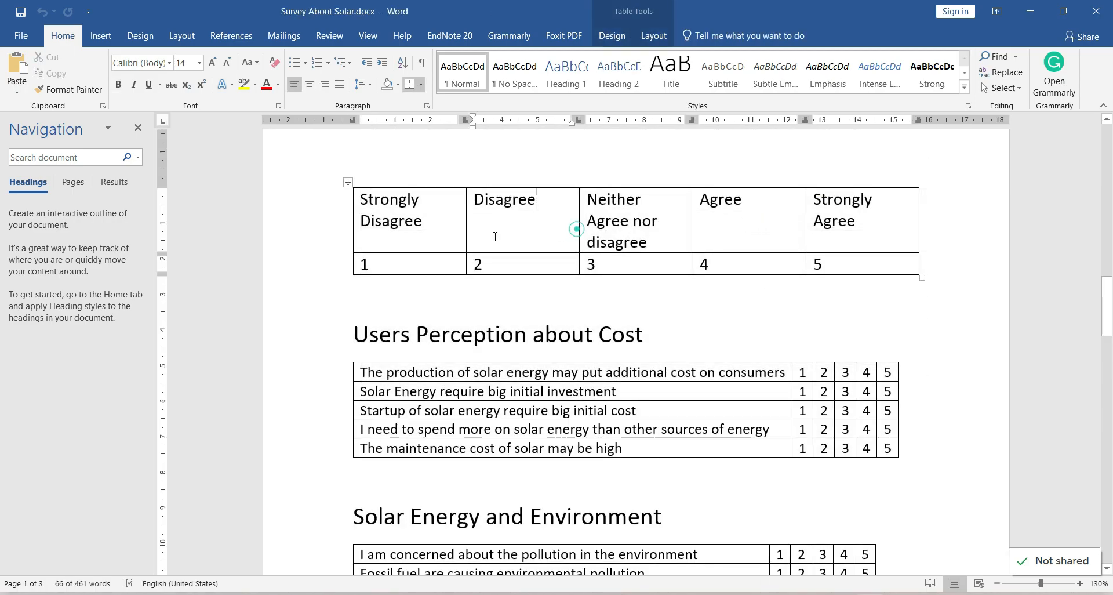
{"action": "left_click_drag", "start_coordinate": [357, 194], "coordinate": [479, 344]}
{"action": "left_click", "coordinate": [476, 342]}
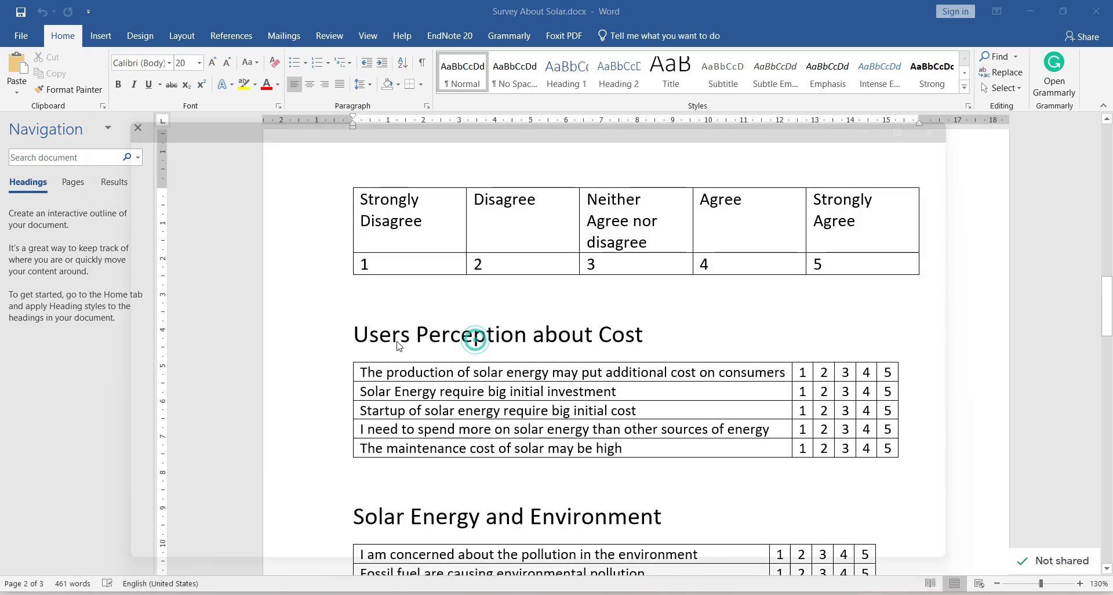
{"action": "triple_click", "coordinate": [358, 334]}
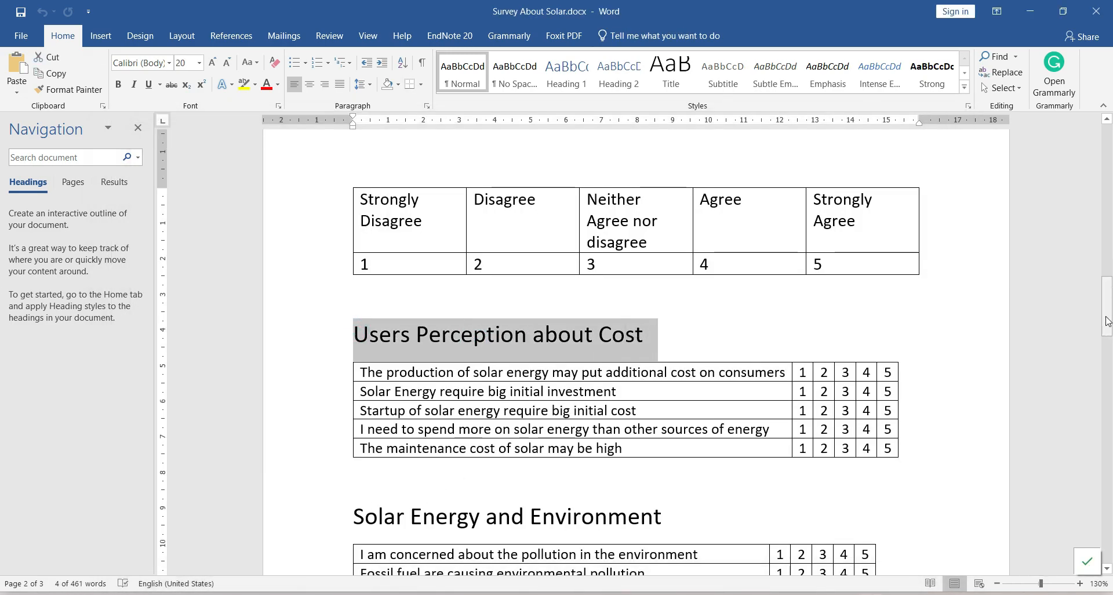
{"action": "left_click_drag", "start_coordinate": [1107, 320], "coordinate": [1109, 154]}
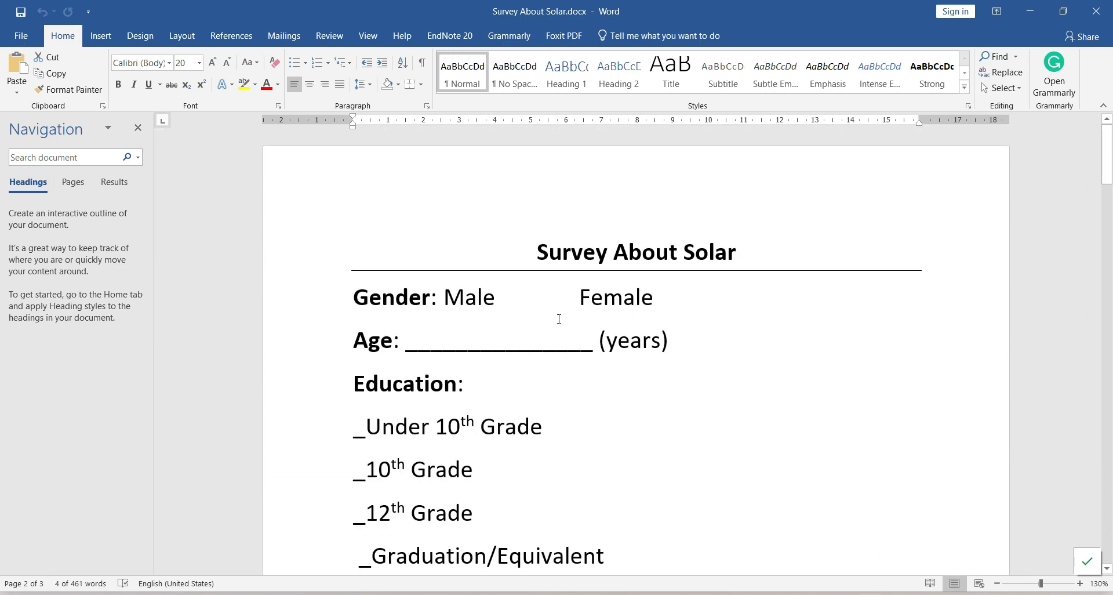
Step: Annotate the Gender line with "Nominal" at its end and add "(2)" after both Female and Male
{"action": "left_click", "coordinate": [517, 299]}
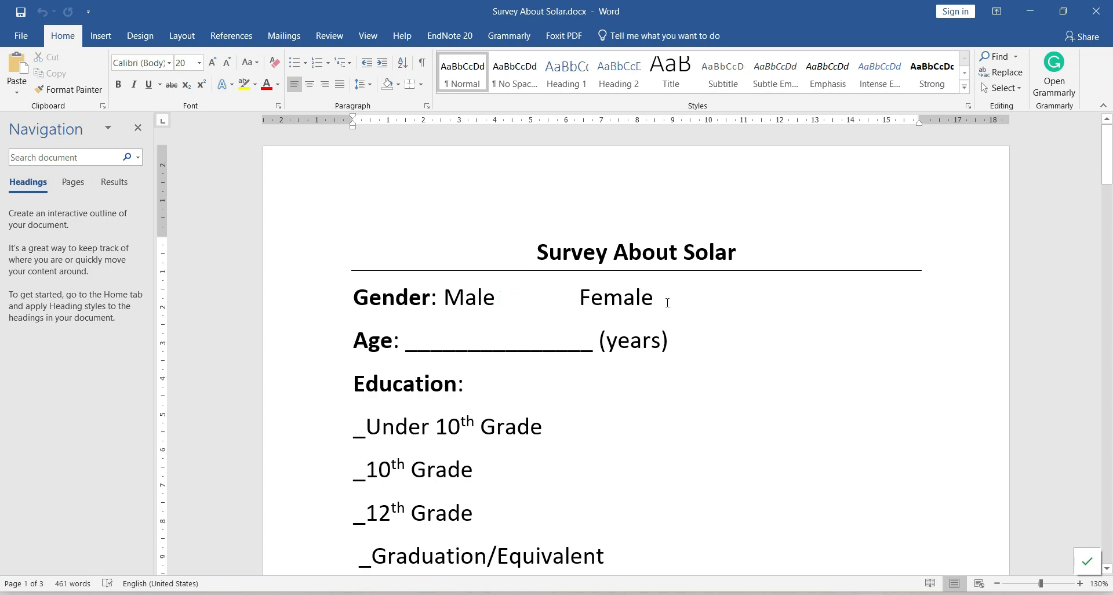
{"action": "left_click", "coordinate": [438, 288]}
{"action": "left_click", "coordinate": [797, 288]}
{"action": "key", "text": "Tab"}
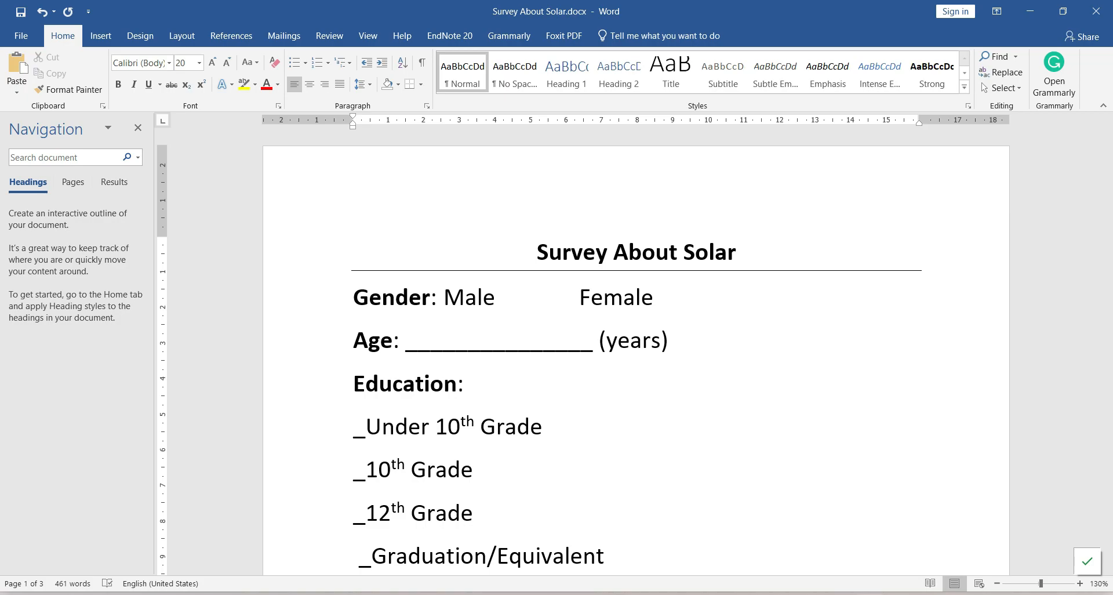
{"action": "type", "text": "Nominal"}
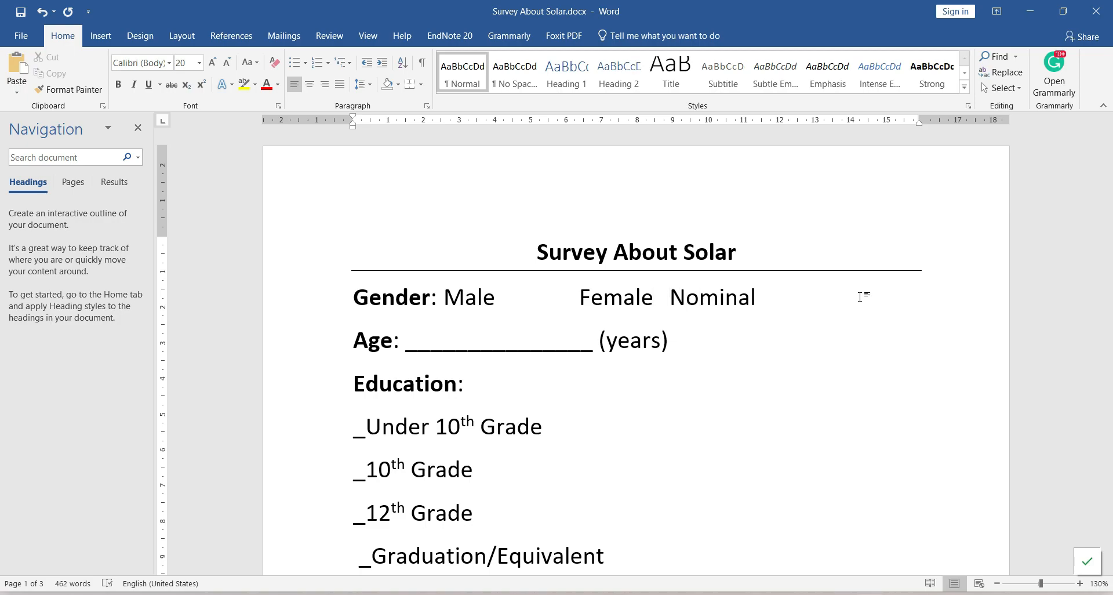
{"action": "type", "text": "2) "}
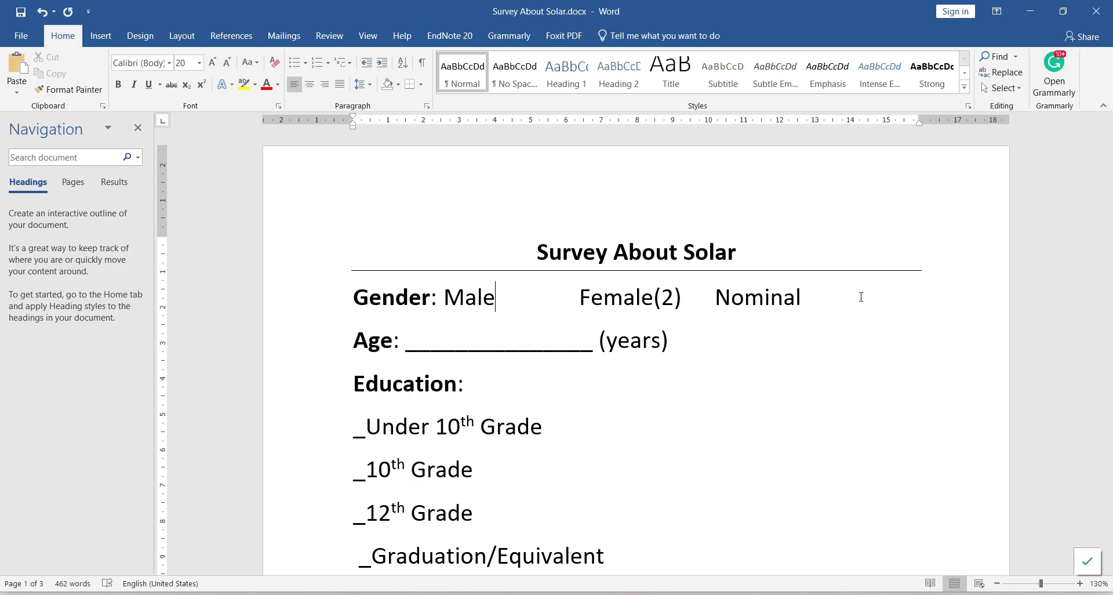
{"action": "type", "text": "(2)"}
Step: Add "(ratio/Interval → Scale" to the end of the Age line and "(Ordinal)" after the Education heading
{"action": "key", "text": "Down"}
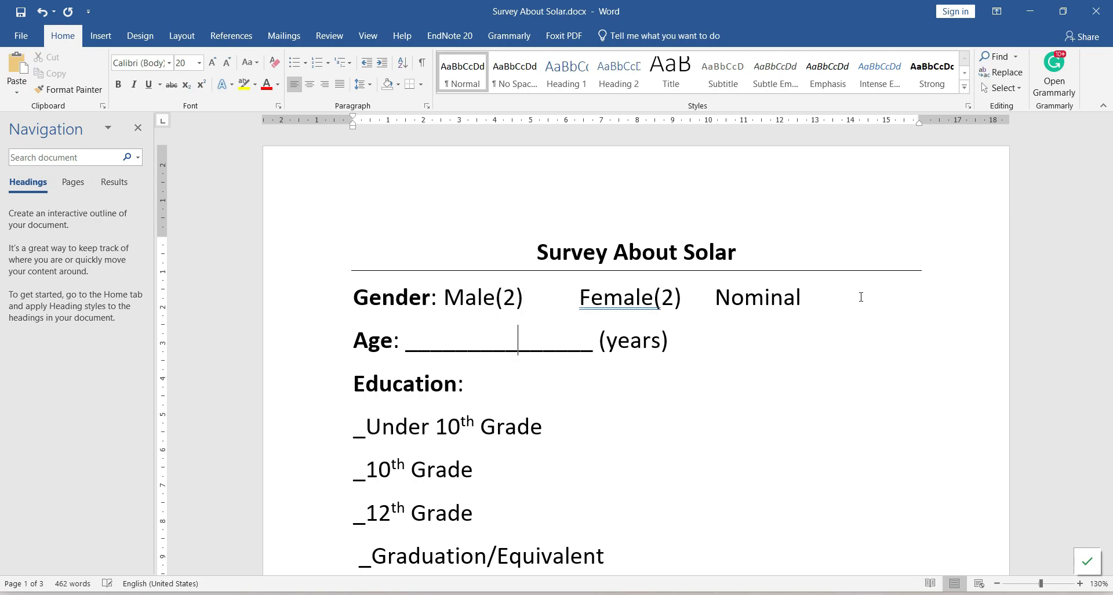
{"action": "key", "text": "Right"}
{"action": "key", "text": "Right"}
{"action": "key", "text": "Right"}
{"action": "key", "text": "Right"}
{"action": "key", "text": "Right"}
{"action": "type", "text": "(ratio/"}
{"action": "key", "text": "BackSpace"}
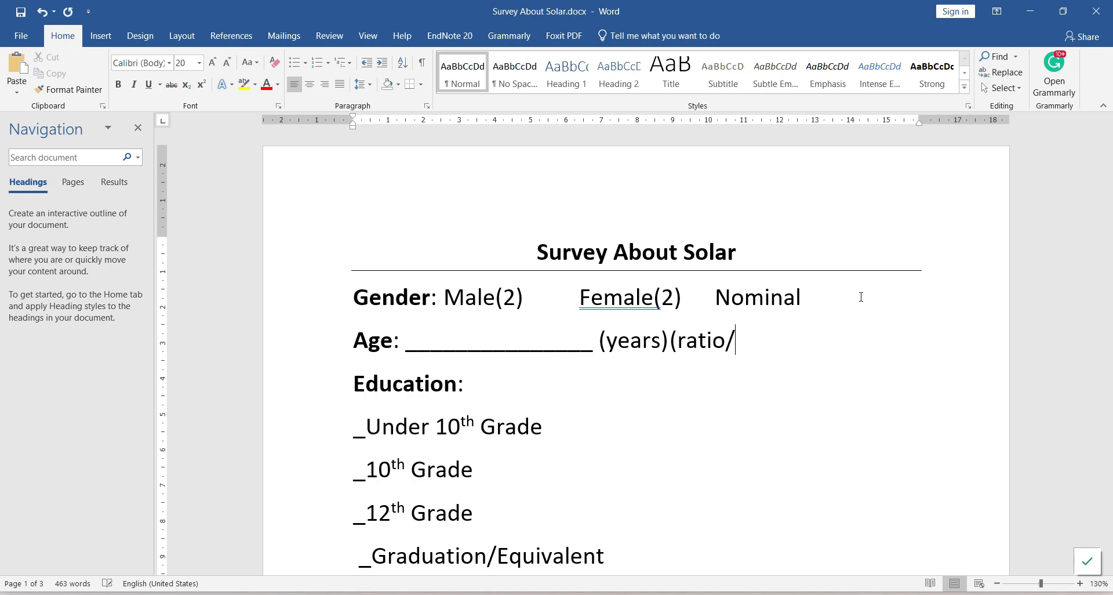
{"action": "type", "text": "Interval"}
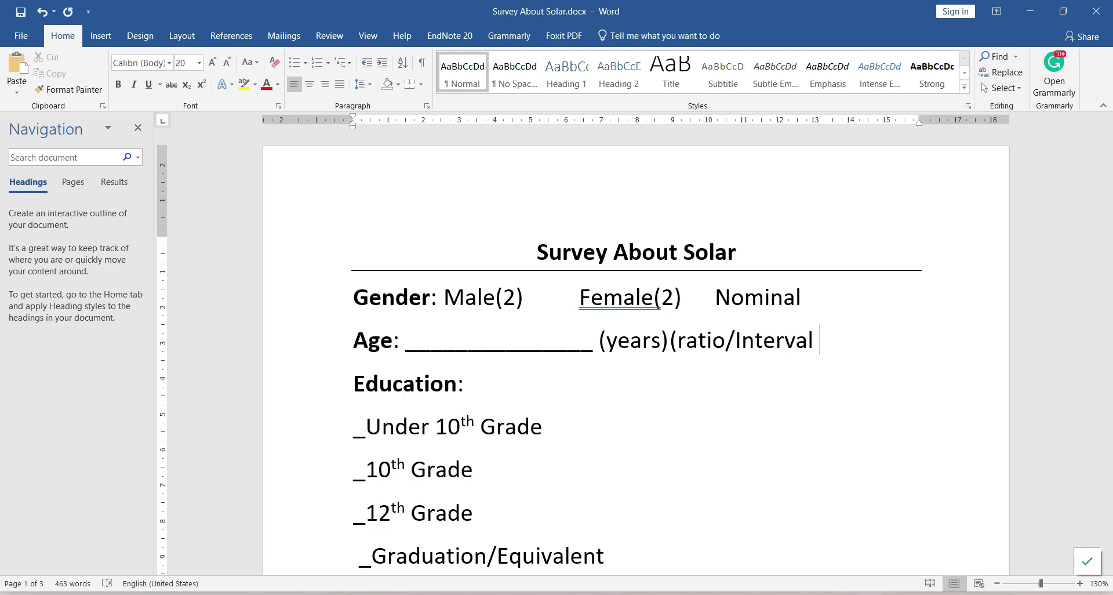
{"action": "type", "text": " --> Scale"}
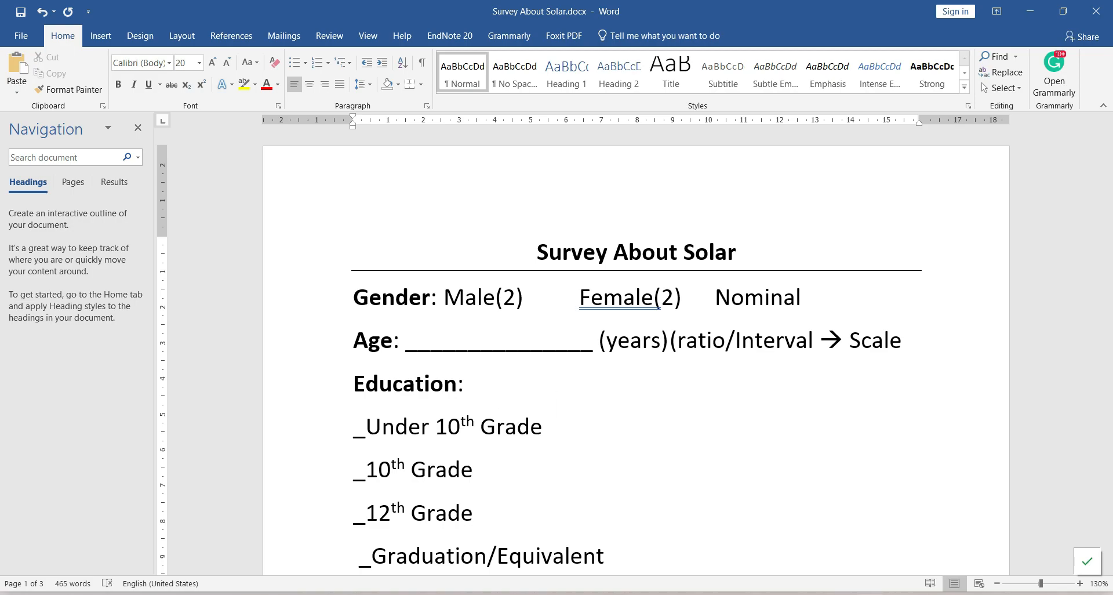
{"action": "scroll", "coordinate": [636, 348], "scroll_direction": "down", "scroll_amount": 2}
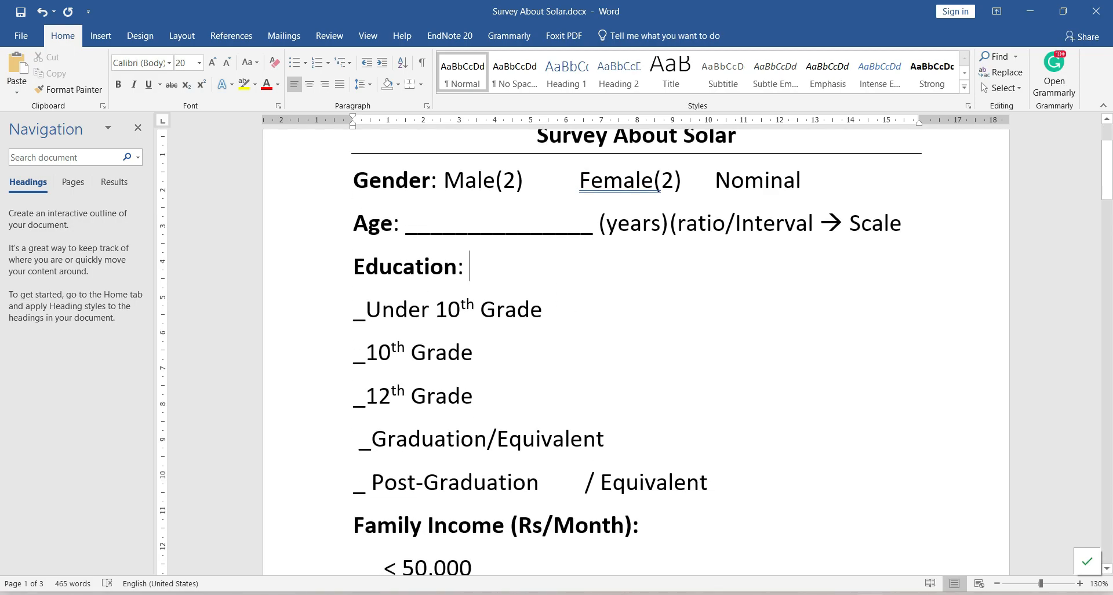
{"action": "type", "text": "(Ordinal)"}
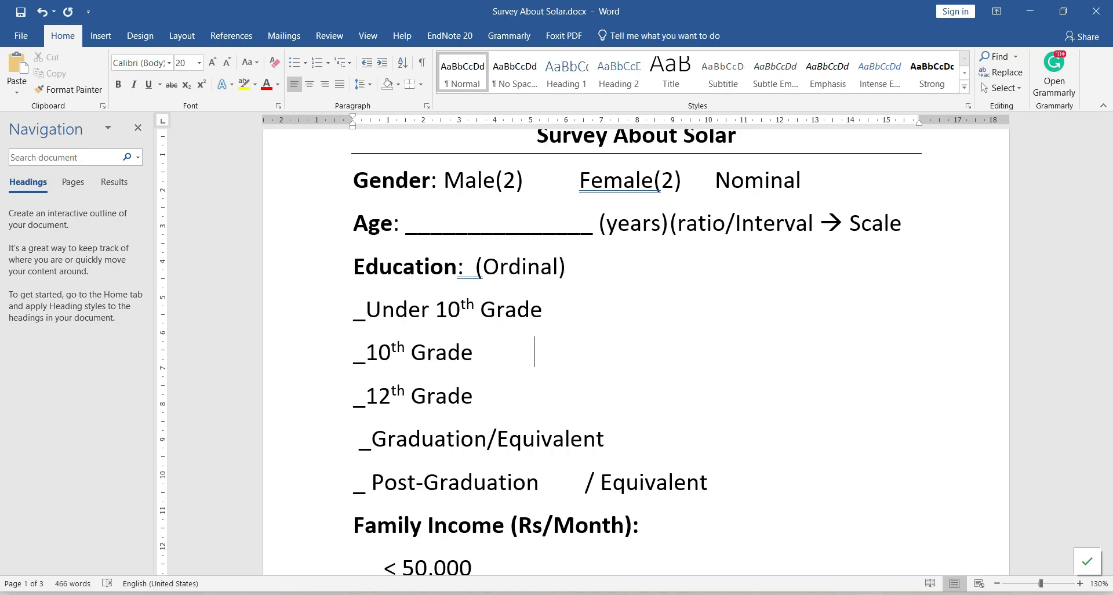
Step: Examine the residence and solar panel questions, the agreement scale, and the cost and environment statement tables
{"action": "scroll", "coordinate": [534, 351], "scroll_direction": "down", "scroll_amount": 10}
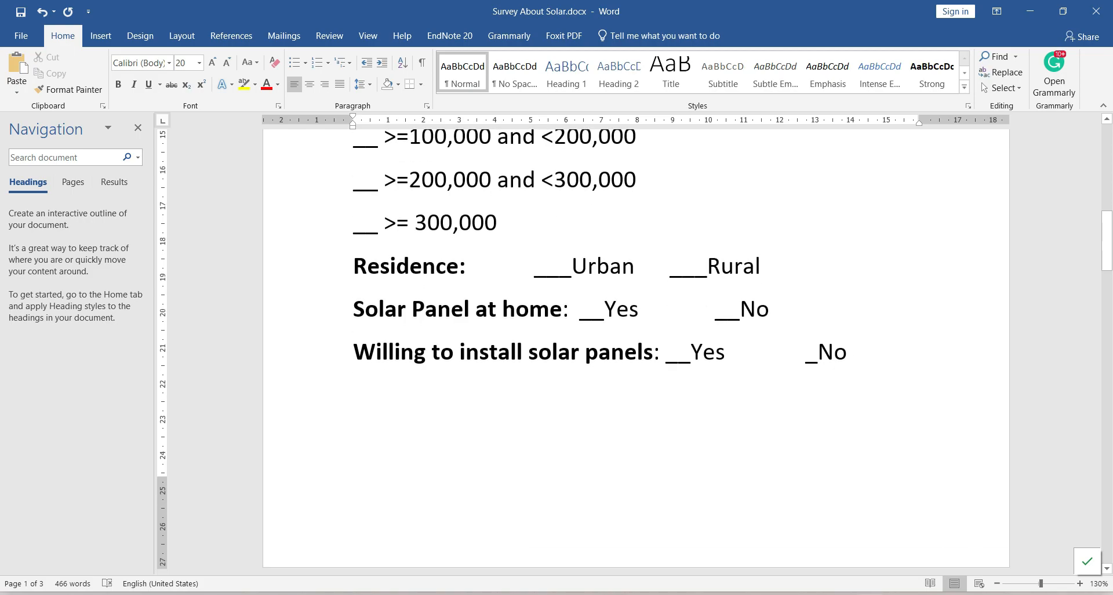
{"action": "scroll", "coordinate": [534, 351], "scroll_direction": "up", "scroll_amount": 2}
{"action": "scroll", "coordinate": [533, 352], "scroll_direction": "down", "scroll_amount": 8}
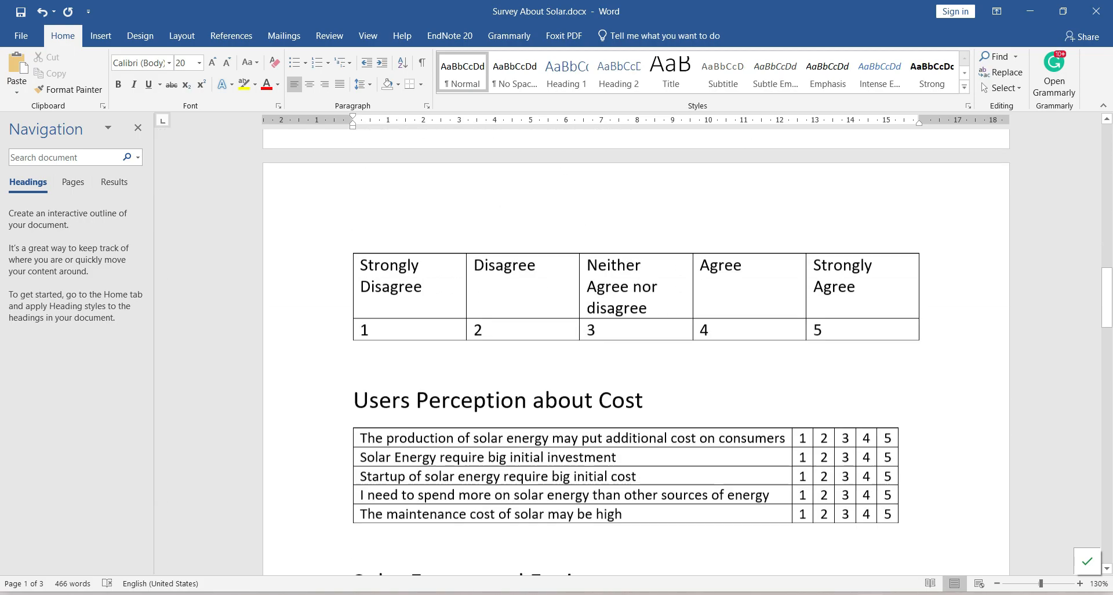
{"action": "scroll", "coordinate": [635, 333], "scroll_direction": "down", "scroll_amount": 2}
{"action": "scroll", "coordinate": [635, 352], "scroll_direction": "down", "scroll_amount": 1}
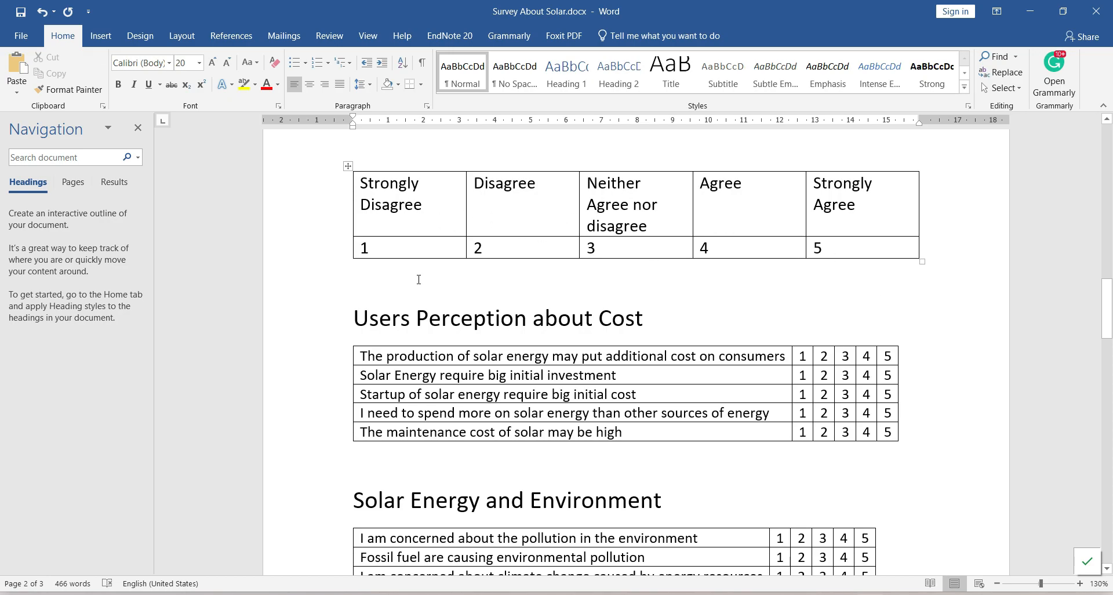
{"action": "scroll", "coordinate": [576, 350], "scroll_direction": "down", "scroll_amount": 4}
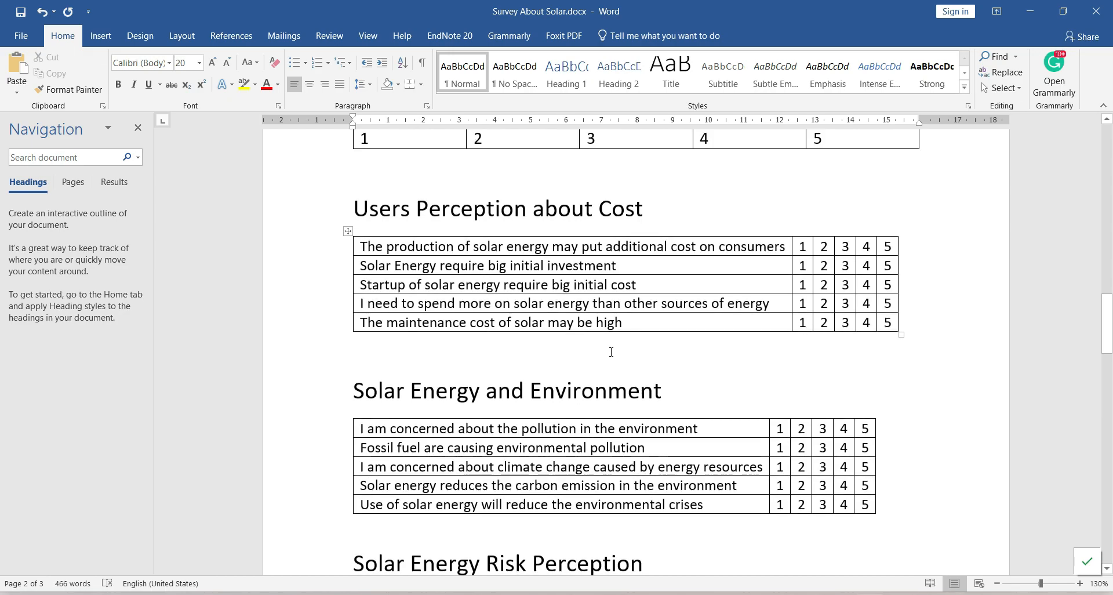
{"action": "scroll", "coordinate": [611, 352], "scroll_direction": "up", "scroll_amount": 3}
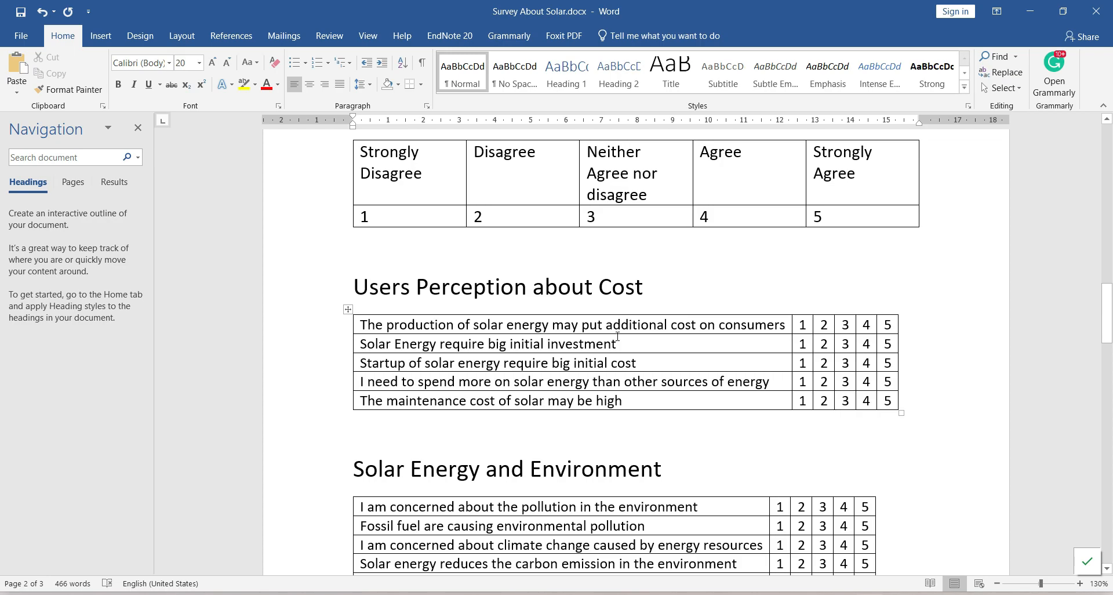
Step: Review the survey questions, switch to SPSS and name the first two variables Sr and Gender
{"action": "scroll", "coordinate": [618, 336], "scroll_direction": "up", "scroll_amount": 20}
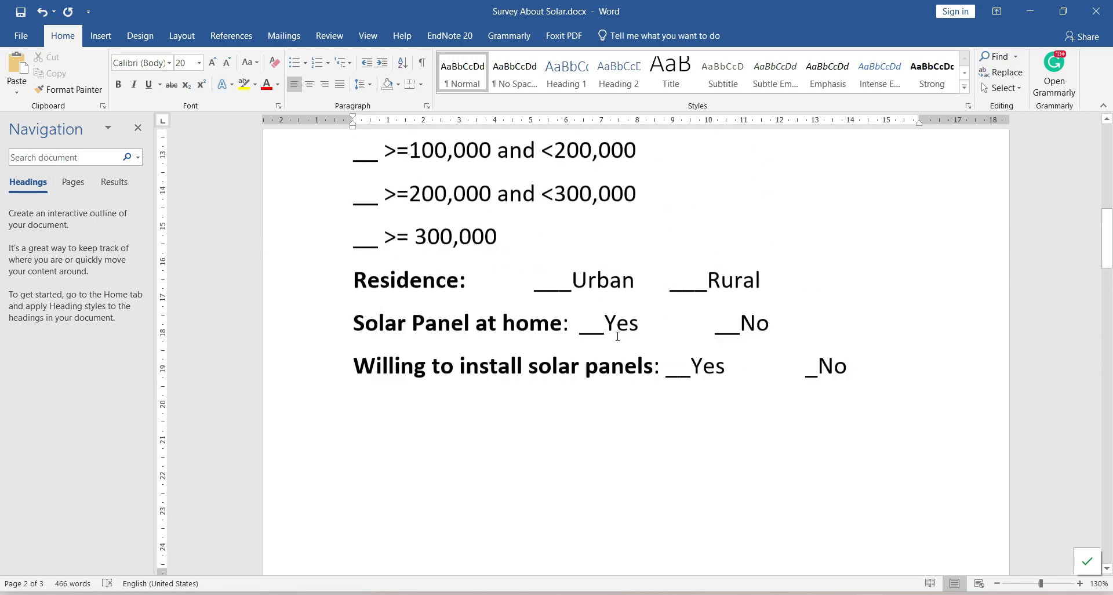
{"action": "scroll", "coordinate": [617, 337], "scroll_direction": "down", "scroll_amount": 5}
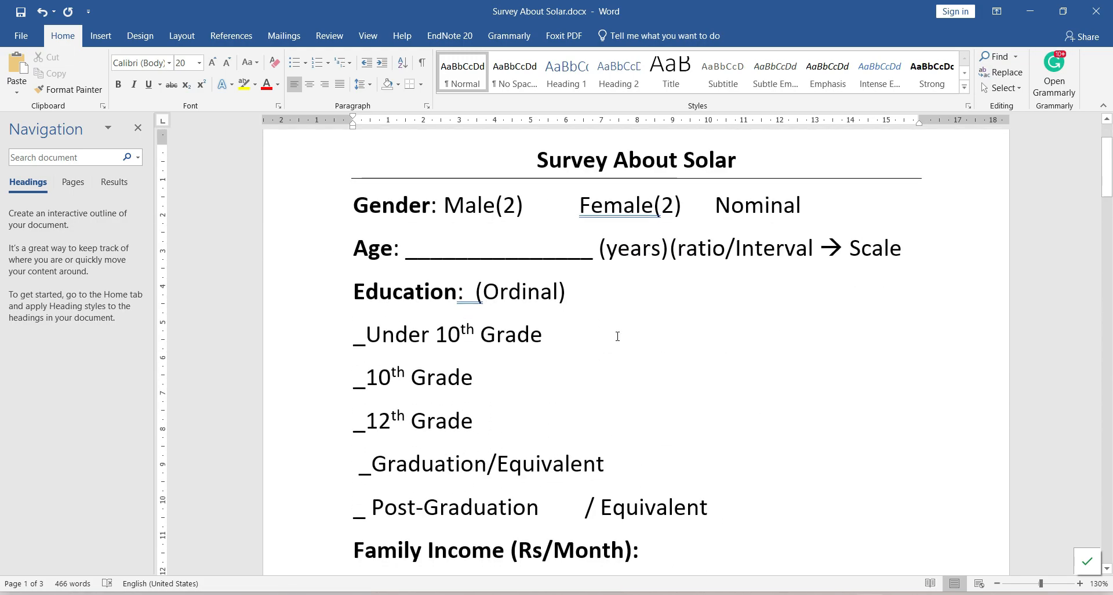
{"action": "scroll", "coordinate": [618, 336], "scroll_direction": "down", "scroll_amount": 15}
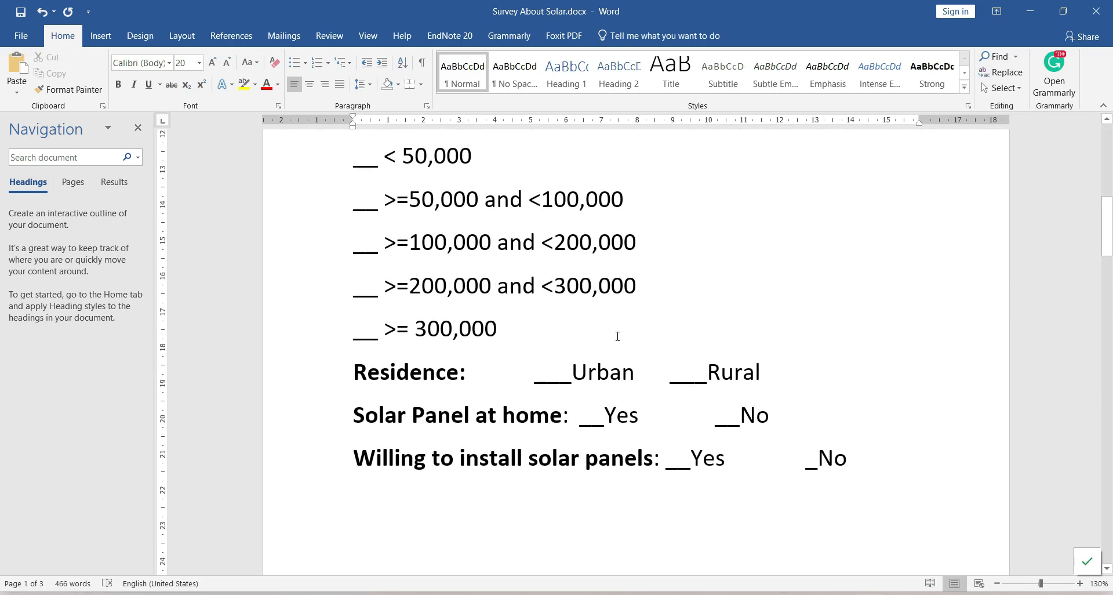
{"action": "scroll", "coordinate": [616, 333], "scroll_direction": "down", "scroll_amount": 8}
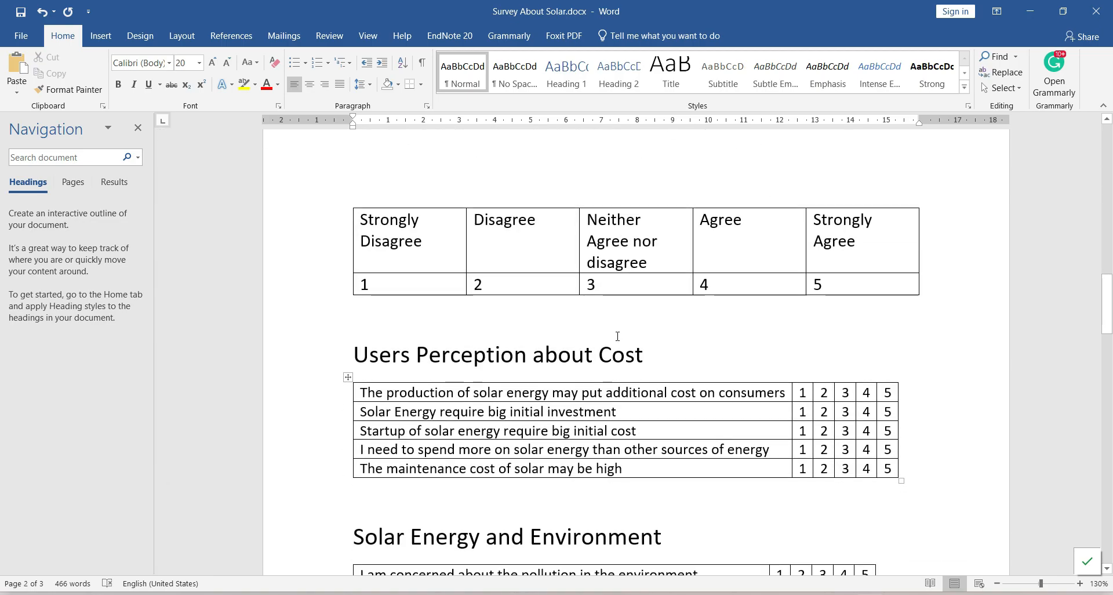
{"action": "key", "text": "alt+Tab"}
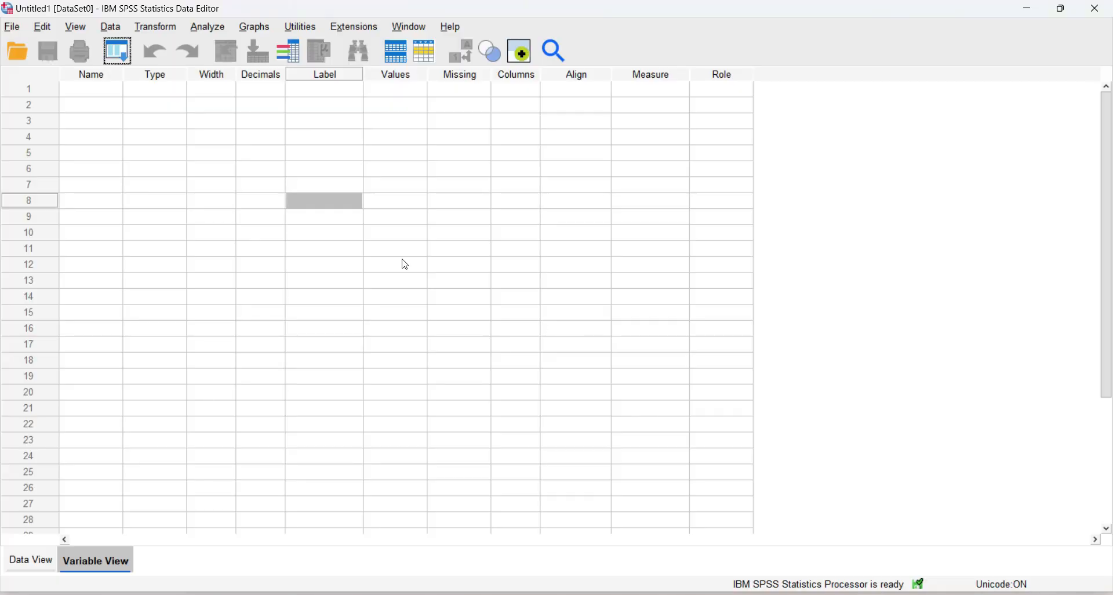
{"action": "left_click", "coordinate": [89, 90]}
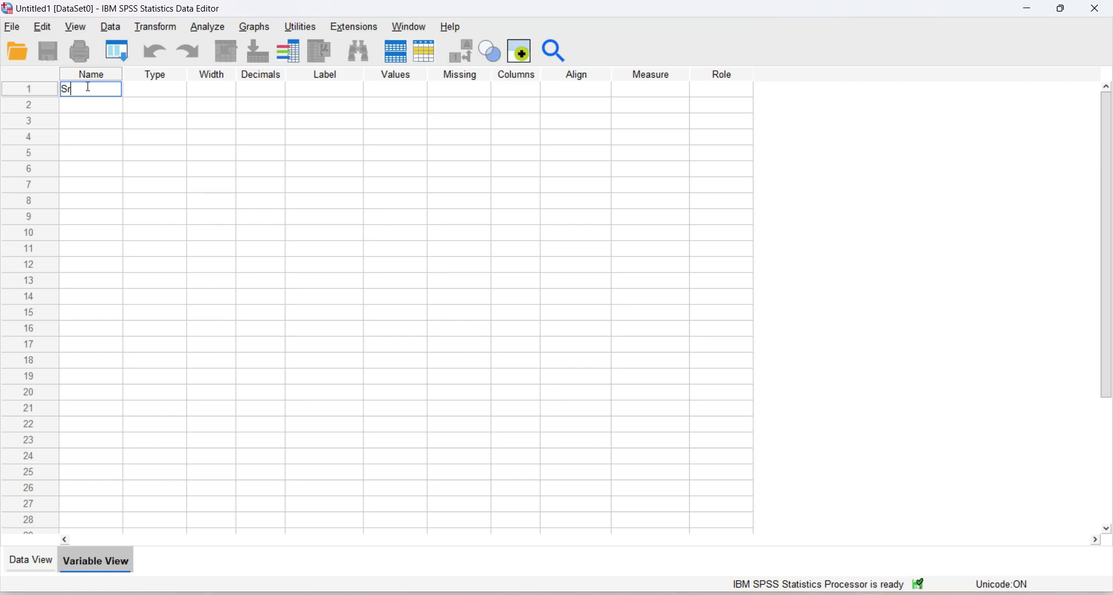
{"action": "key", "text": "BackSpace"}
{"action": "key", "text": "Return"}
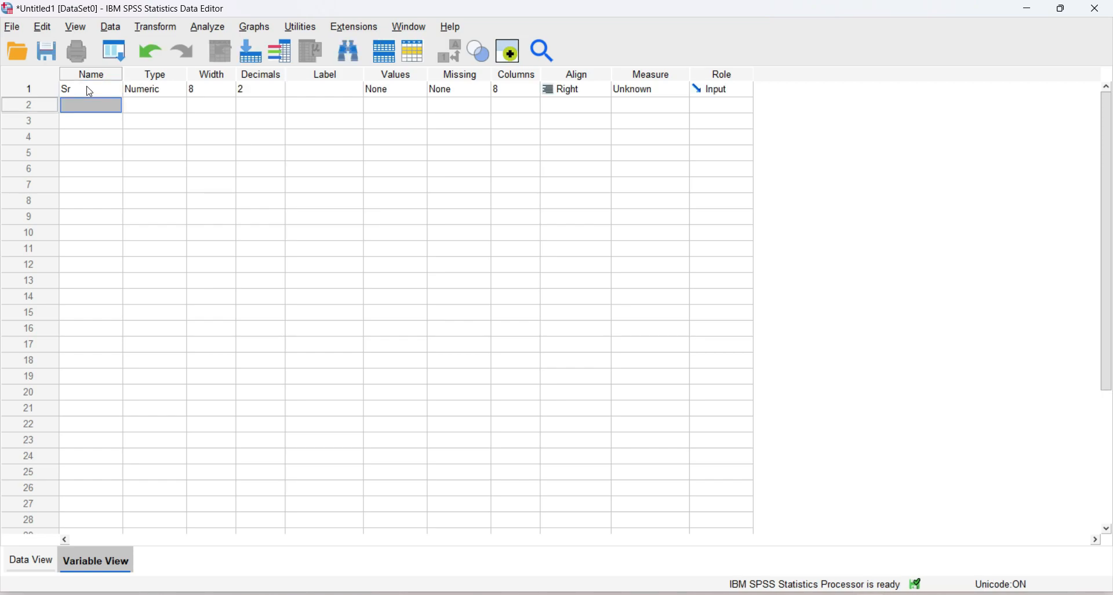
{"action": "type", "text": "Gender"}
{"action": "key", "text": "Return"}
Step: Check the questionnaire's demographic questions in Word and add Age as the third SPSS variable
{"action": "key", "text": "alt+Tab"}
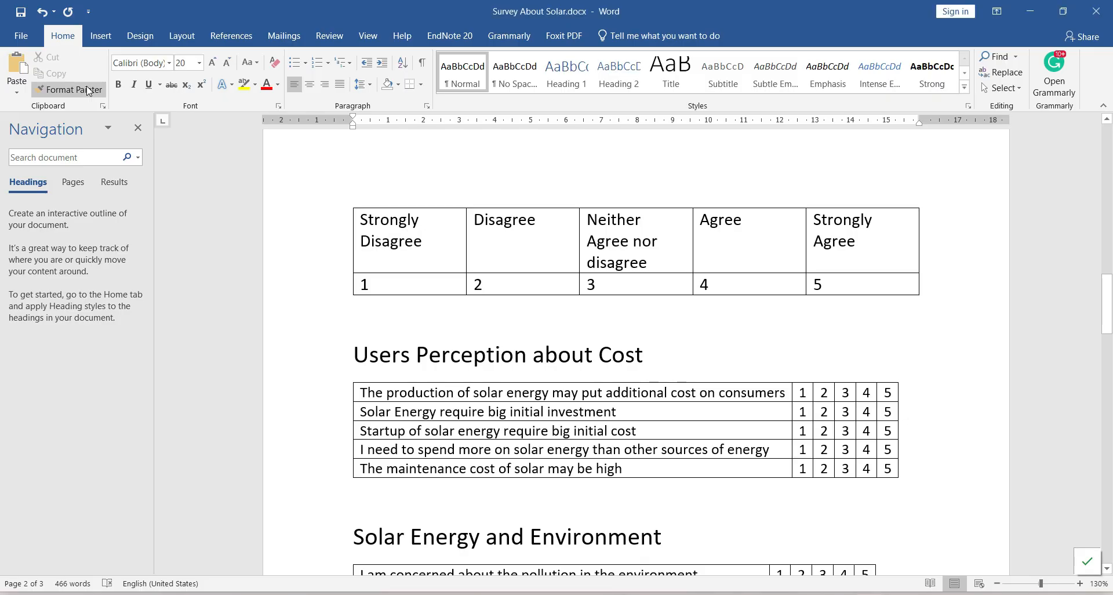
{"action": "scroll", "coordinate": [479, 315], "scroll_direction": "up", "scroll_amount": 15}
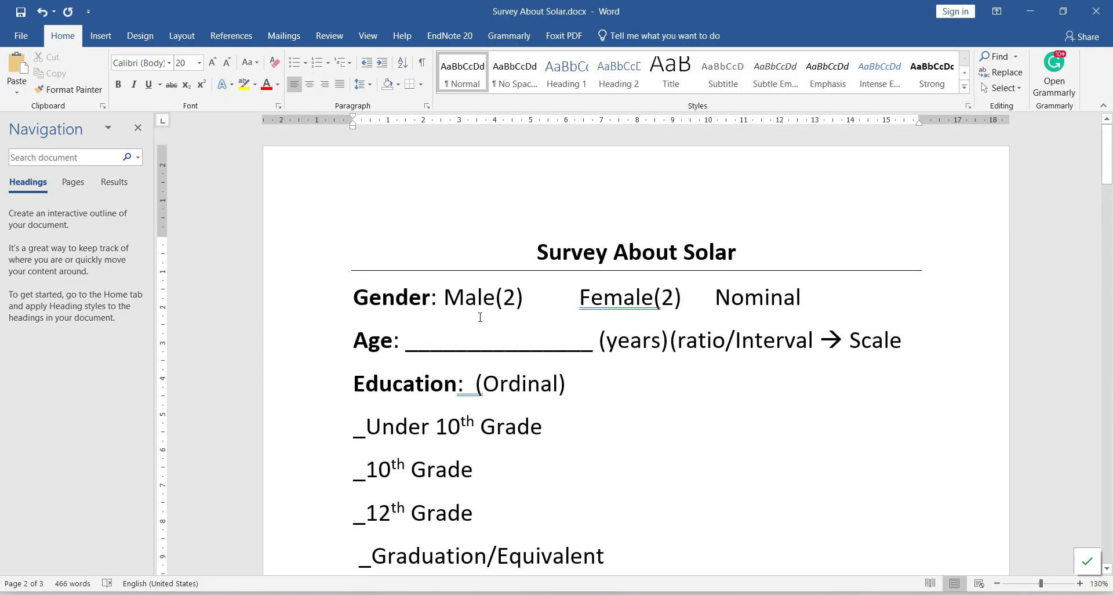
{"action": "key", "text": "alt+Tab"}
{"action": "type", "text": "Ag"}
{"action": "key", "text": "alt+Tab"}
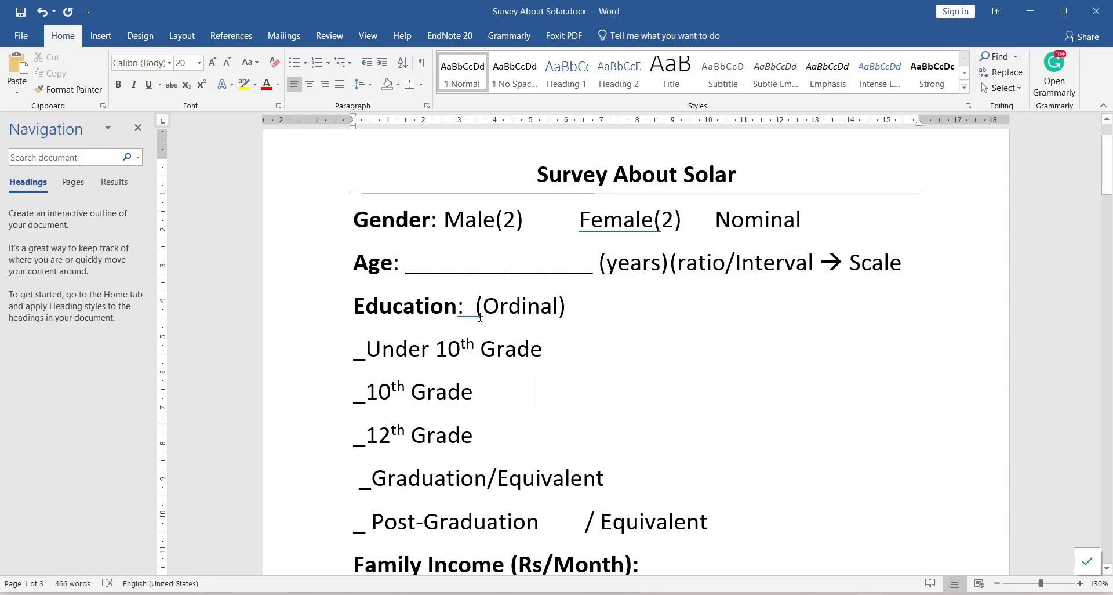
{"action": "key", "text": "alt+Tab"}
{"action": "type", "text": "e"}
{"action": "key", "text": "Return"}
Step: Add Education as the fourth variable while consulting the questionnaire
{"action": "type", "text": "Educ"}
{"action": "key", "text": "alt+Tab"}
{"action": "scroll", "coordinate": [483, 323], "scroll_direction": "down", "scroll_amount": 5}
{"action": "key", "text": "alt+Tab"}
{"action": "type", "text": "ation"}
{"action": "key", "text": "Return"}
Step: Name variables five to seven Income, Residence and Panelathome, following the order of the questionnaire
{"action": "type", "text": "I"}
{"action": "key", "text": "alt+Tab"}
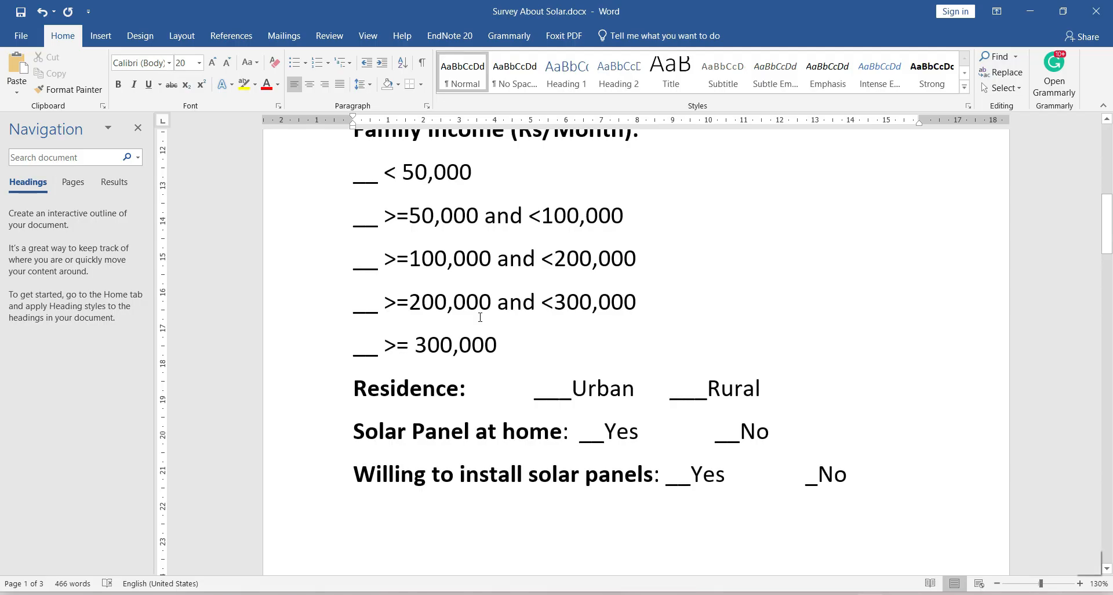
{"action": "key", "text": "alt+Tab"}
{"action": "type", "text": "ncome"}
{"action": "key", "text": "Return"}
{"action": "type", "text": "Residence"}
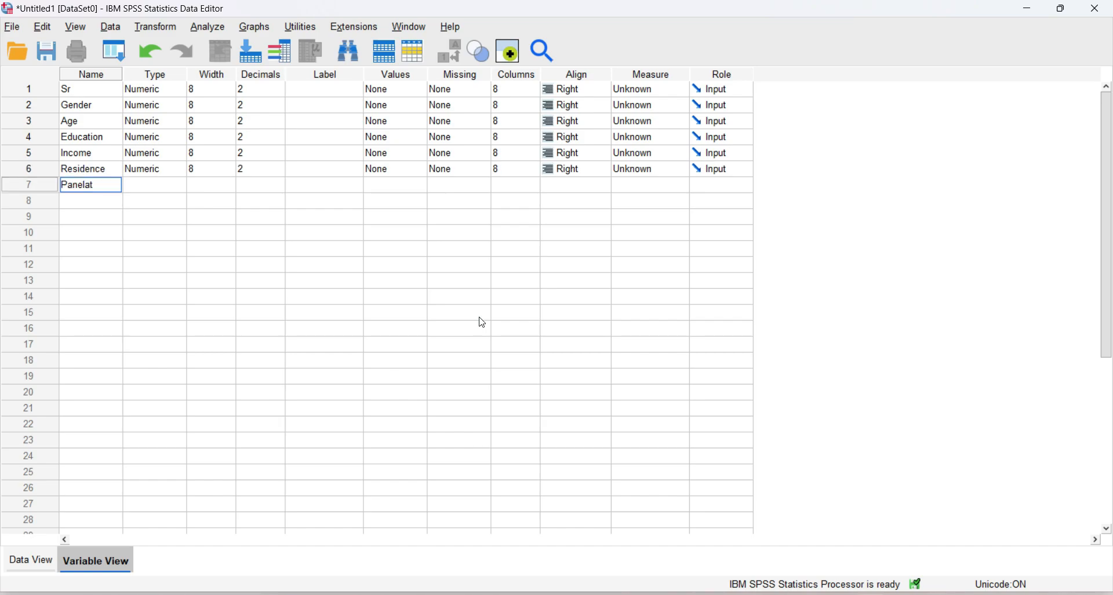
{"action": "key", "text": "Return"}
Step: Try to name the eighth variable with a spaced phrase beginning "willing to ins"
{"action": "type", "text": "w"}
{"action": "key", "text": "Tab"}
{"action": "left_click", "coordinate": [89, 201]}
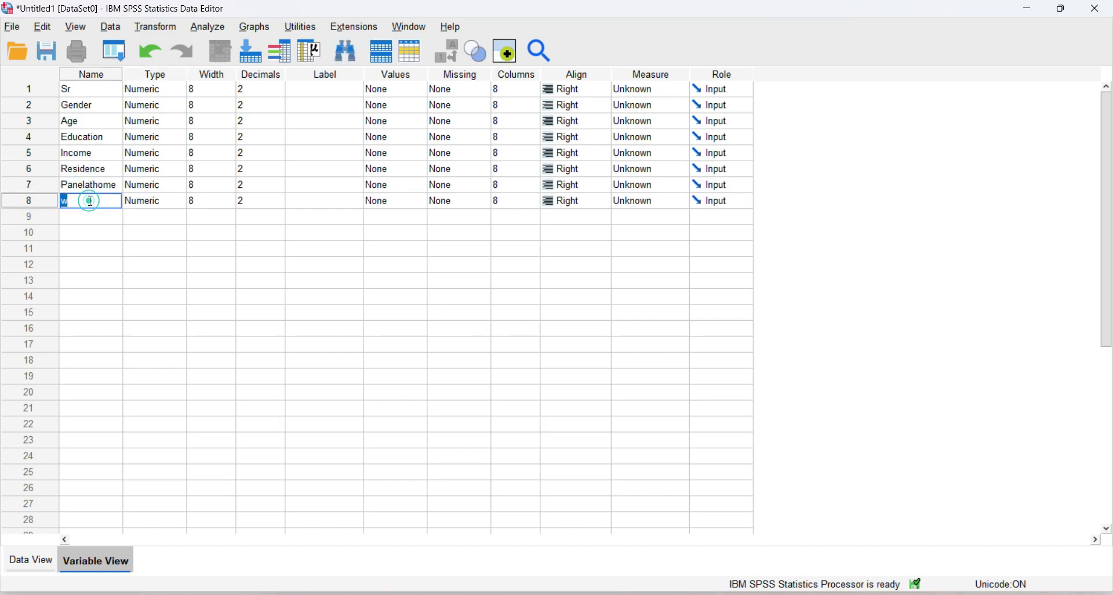
{"action": "double_click", "coordinate": [89, 201]}
{"action": "type", "text": "willing to ins"}
{"action": "key", "text": "Return"}
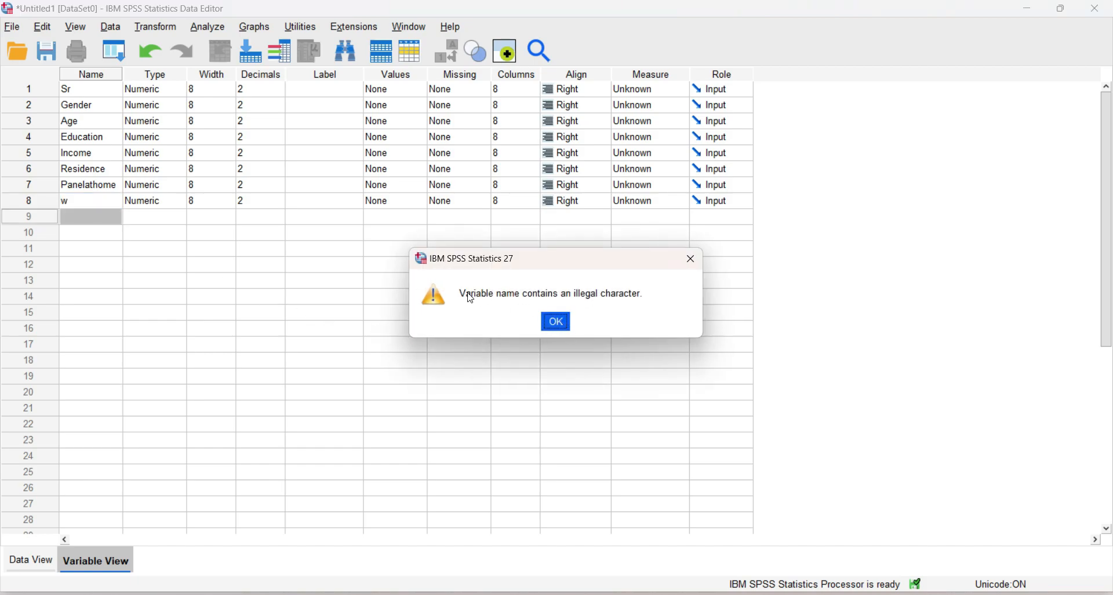
{"action": "left_click", "coordinate": [558, 329]}
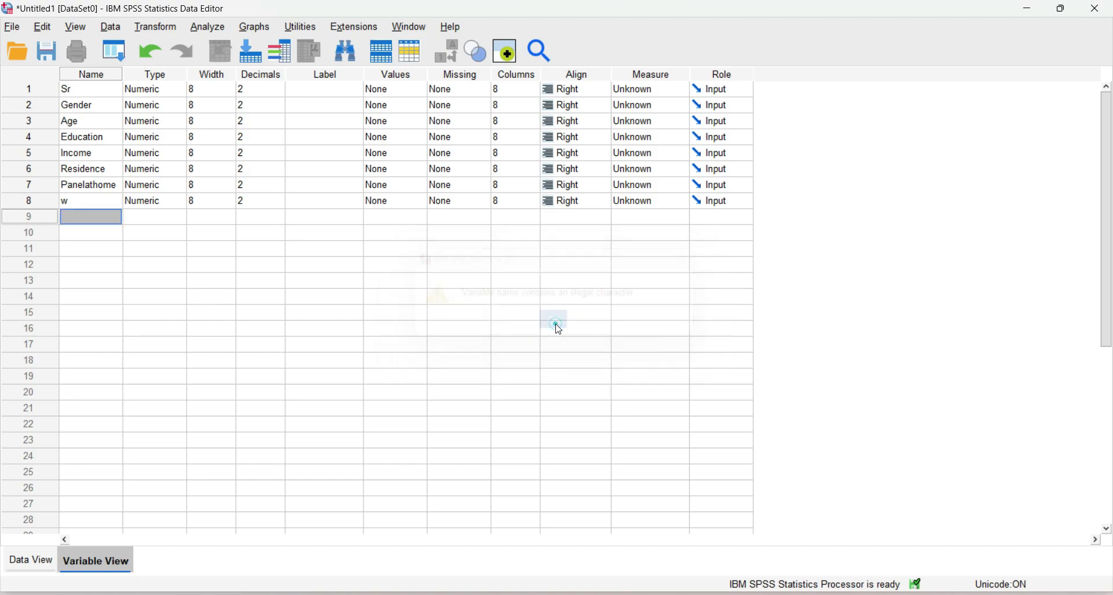
Step: Name the eighth variable willing
{"action": "left_click", "coordinate": [81, 200]}
{"action": "type", "text": "illing"}
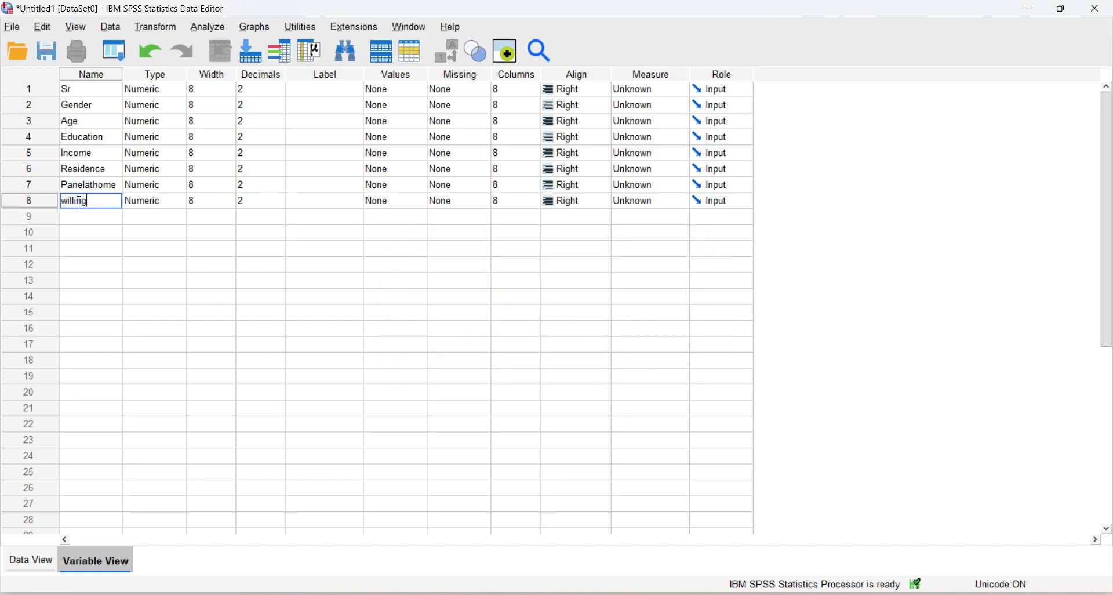
{"action": "key", "text": "Return"}
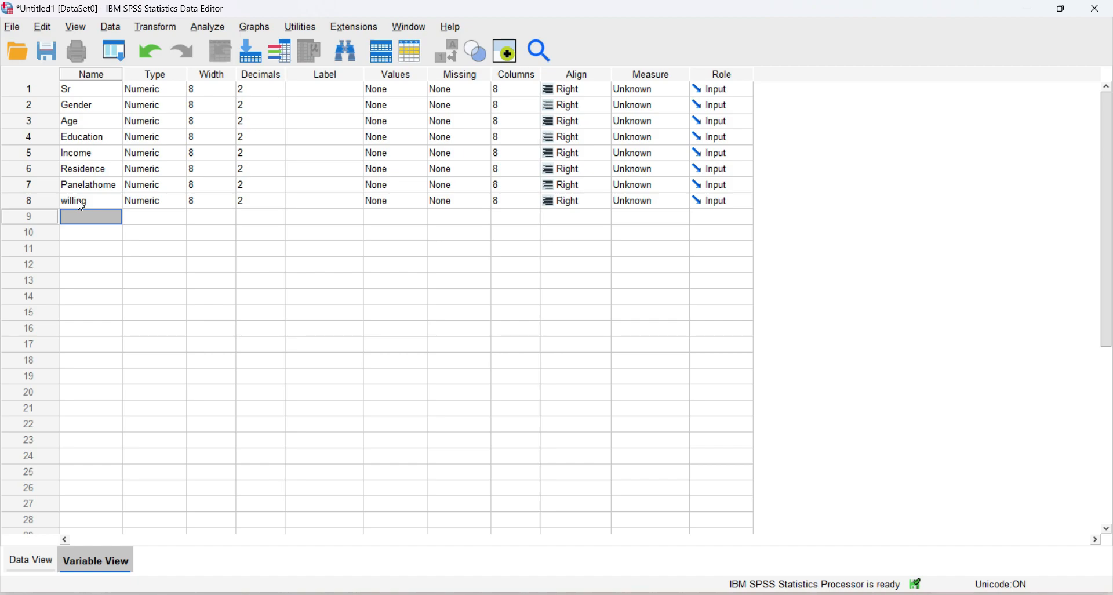
Step: Consult the Users Perception about Cost statements in Word and add Cost1 as the ninth SPSS variable
{"action": "key", "text": "alt+Tab"}
{"action": "scroll", "coordinate": [467, 340], "scroll_direction": "down", "scroll_amount": 8}
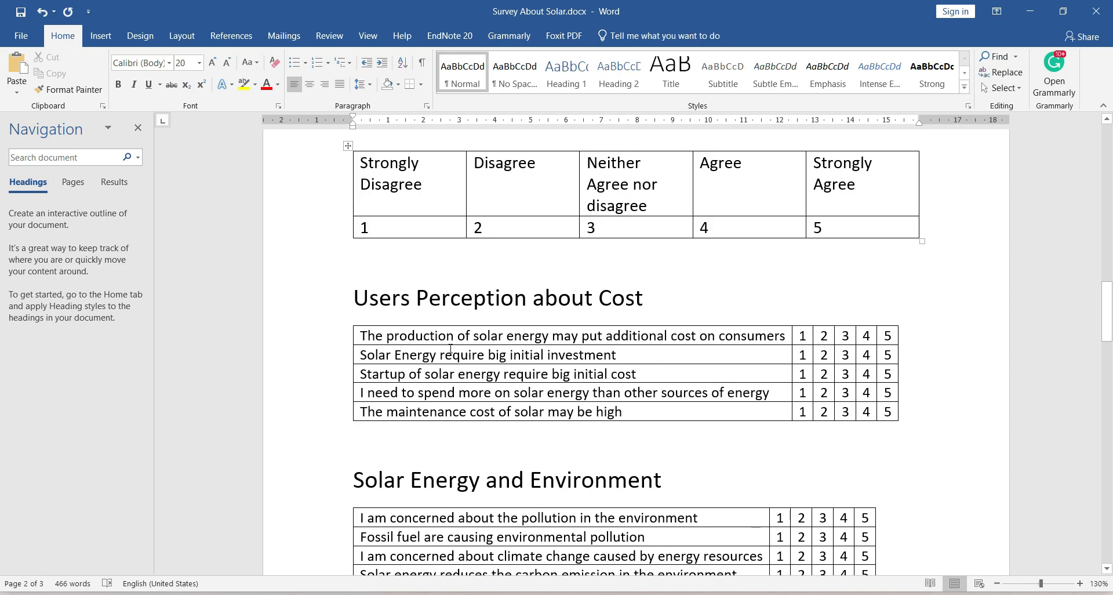
{"action": "left_click", "coordinate": [412, 339]}
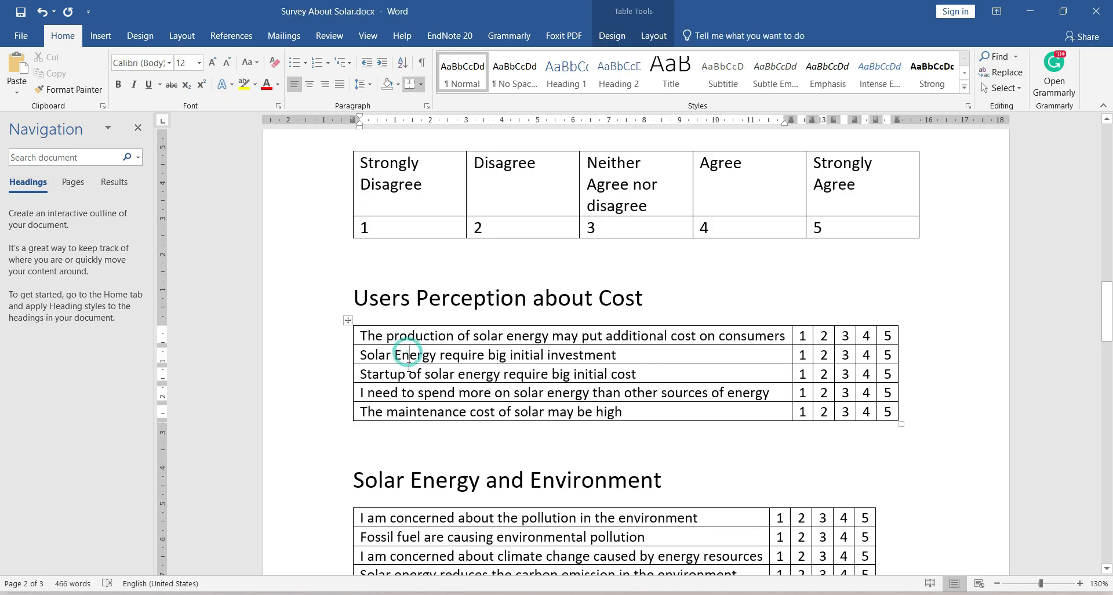
{"action": "key", "text": "alt+Tab"}
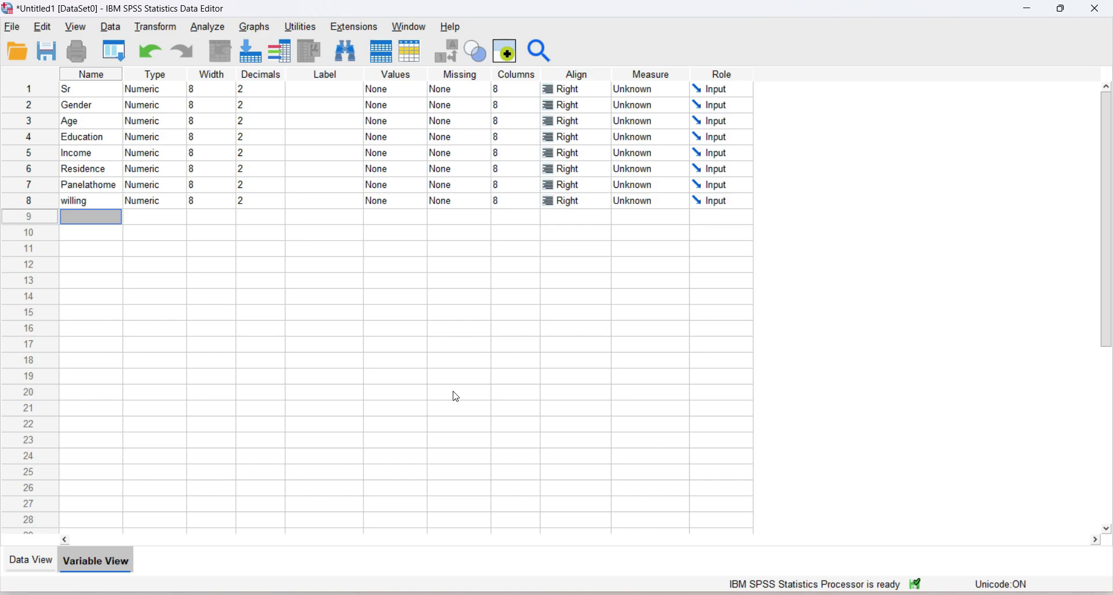
{"action": "type", "text": "Cost1"}
{"action": "key", "text": "Return"}
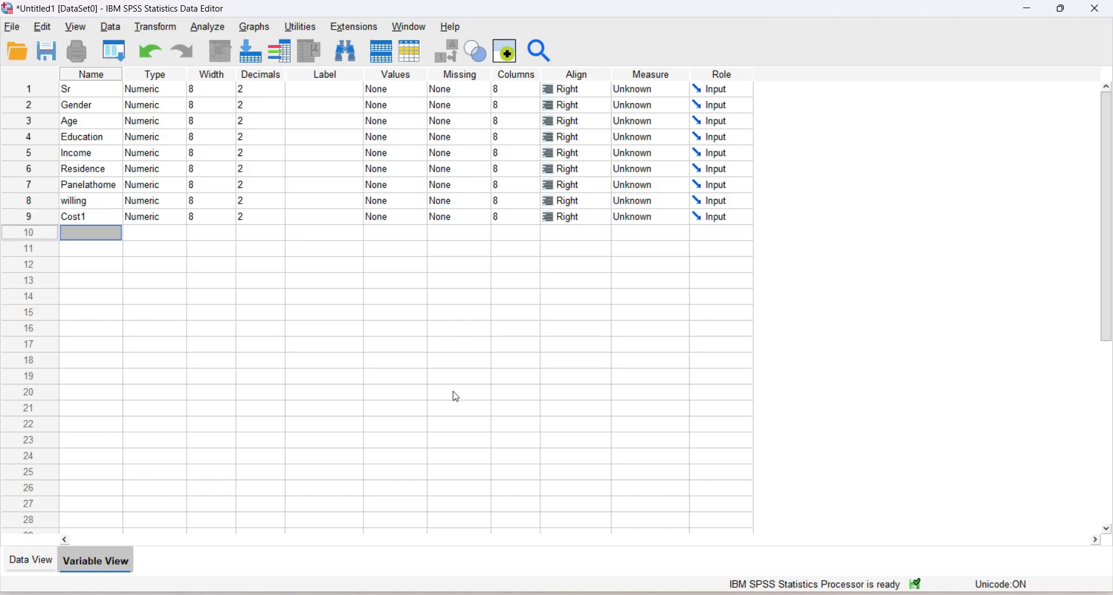
Step: Add the variables Cost2, Cost3, Cost4 and Cost5 for the remaining cost statements
{"action": "type", "text": "Cost2"}
{"action": "key", "text": "Return"}
{"action": "type", "text": "Cost3"}
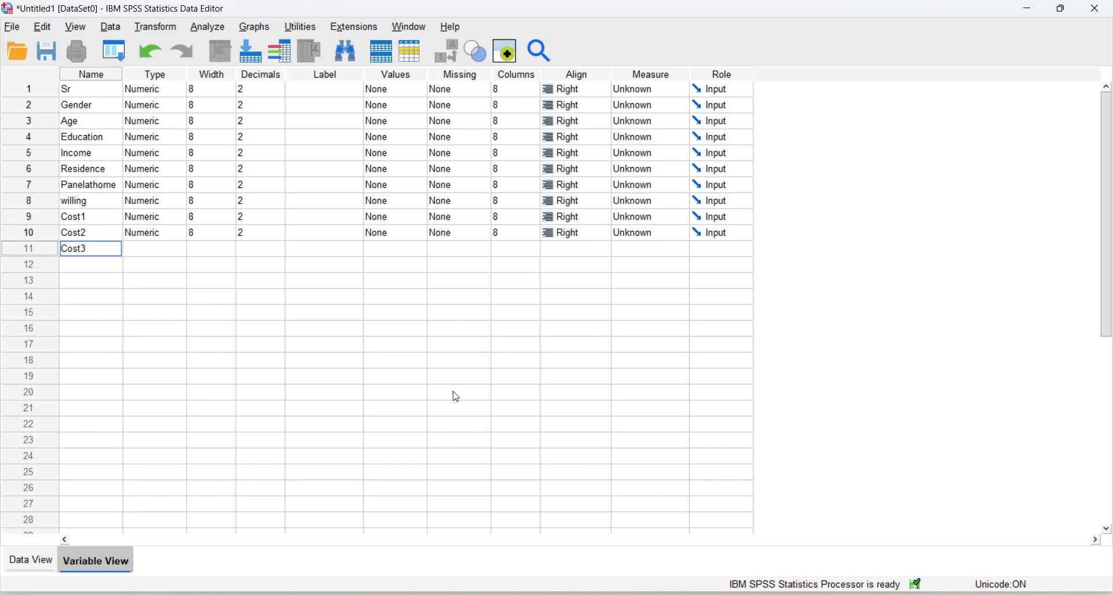
{"action": "key", "text": "Return"}
{"action": "type", "text": "Cost4"}
{"action": "key", "text": "Return"}
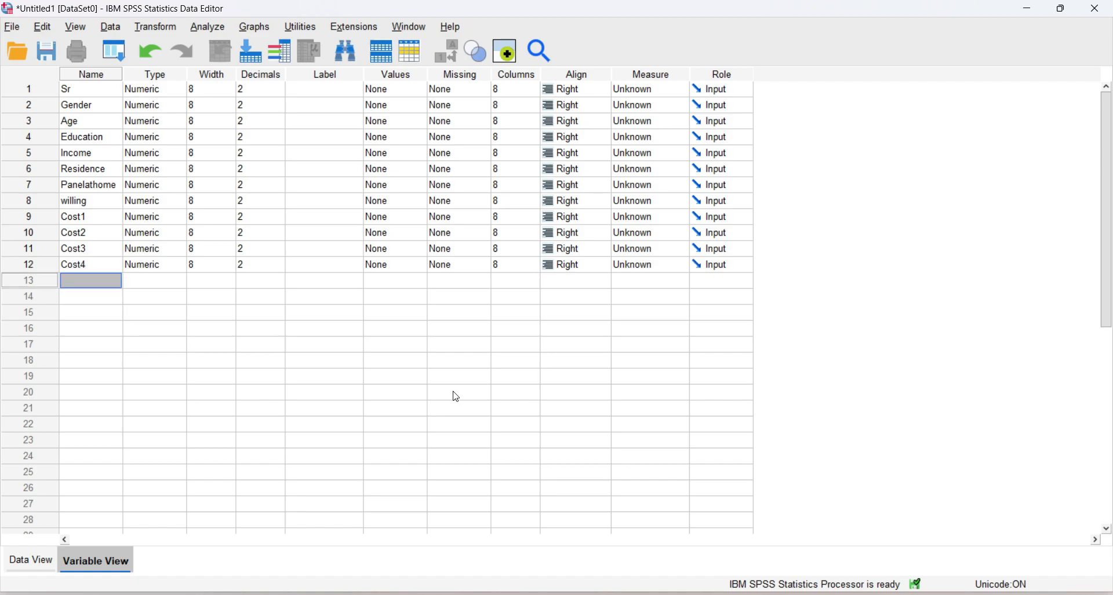
{"action": "type", "text": "Cost5"}
{"action": "key", "text": "Return"}
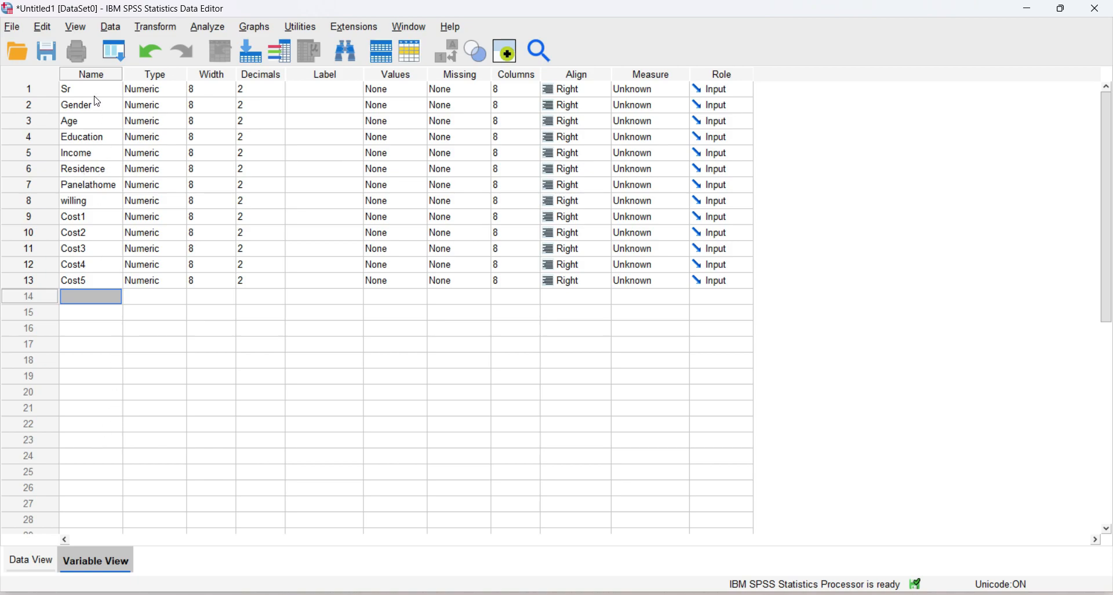
Step: Number the first seven cases 1 to 7 in the Sr column of the data sheet
{"action": "left_click", "coordinate": [35, 560]}
{"action": "left_click", "coordinate": [91, 127]}
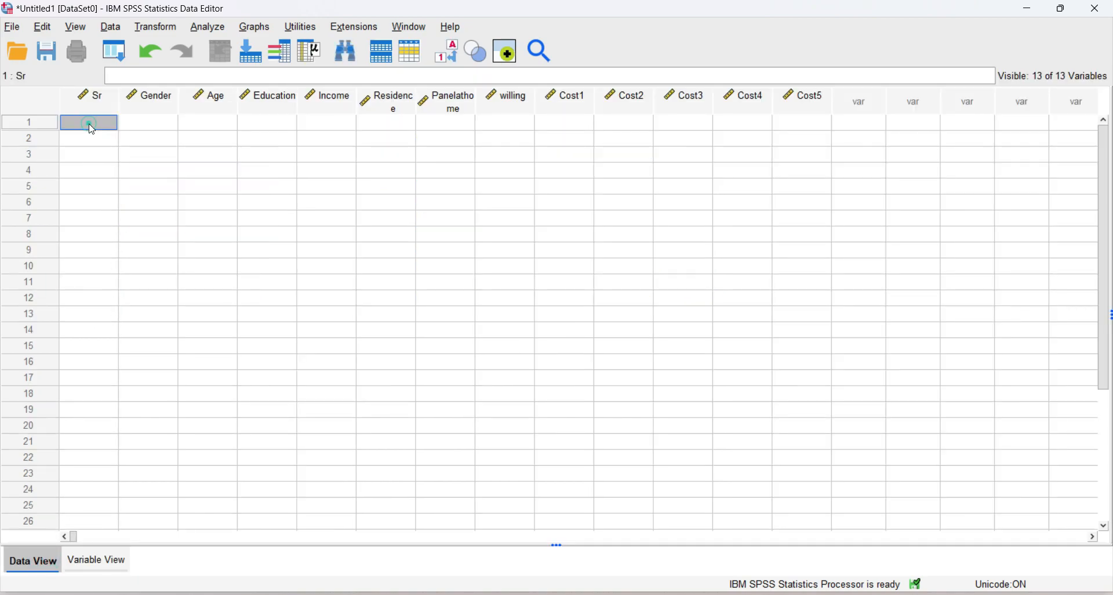
{"action": "type", "text": "1"}
{"action": "key", "text": "Return"}
{"action": "type", "text": "2"}
{"action": "key", "text": "Return"}
{"action": "key", "text": "Up"}
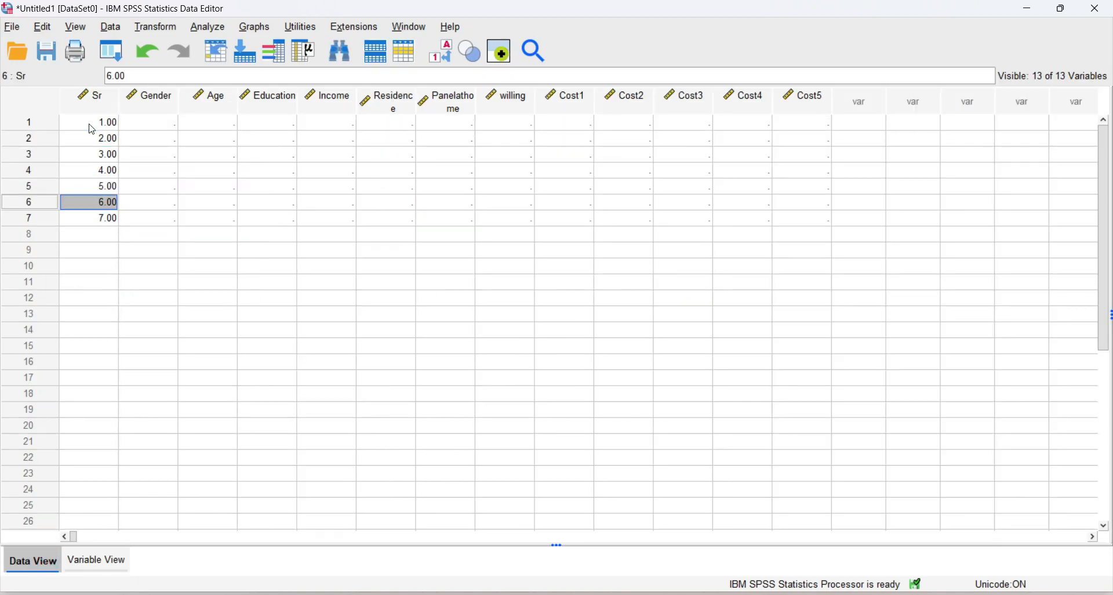
{"action": "key", "text": "Up"}
{"action": "key", "text": "Up"}
{"action": "key", "text": "Up"}
{"action": "key", "text": "Up"}
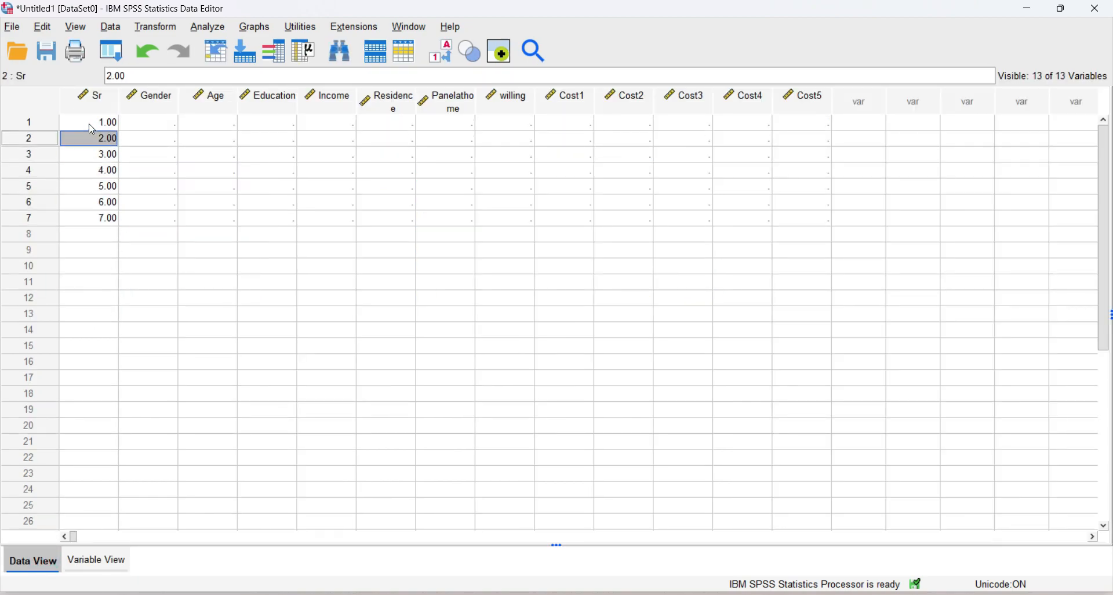
{"action": "key", "text": "Up"}
{"action": "key", "text": "Right"}
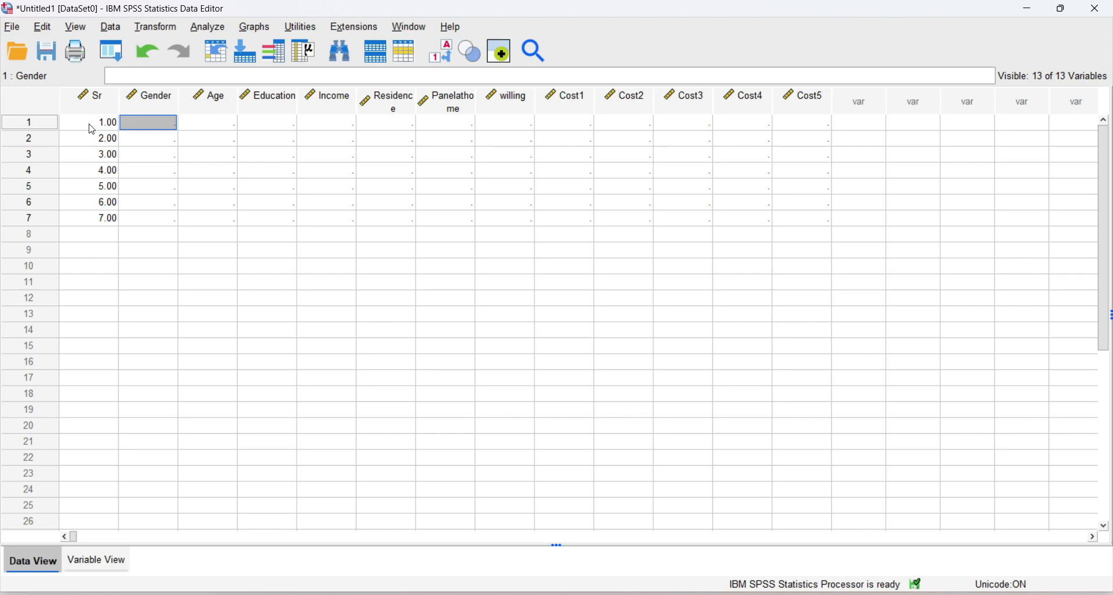
Step: Change the Gender variable's type to String
{"action": "left_click", "coordinate": [91, 562]}
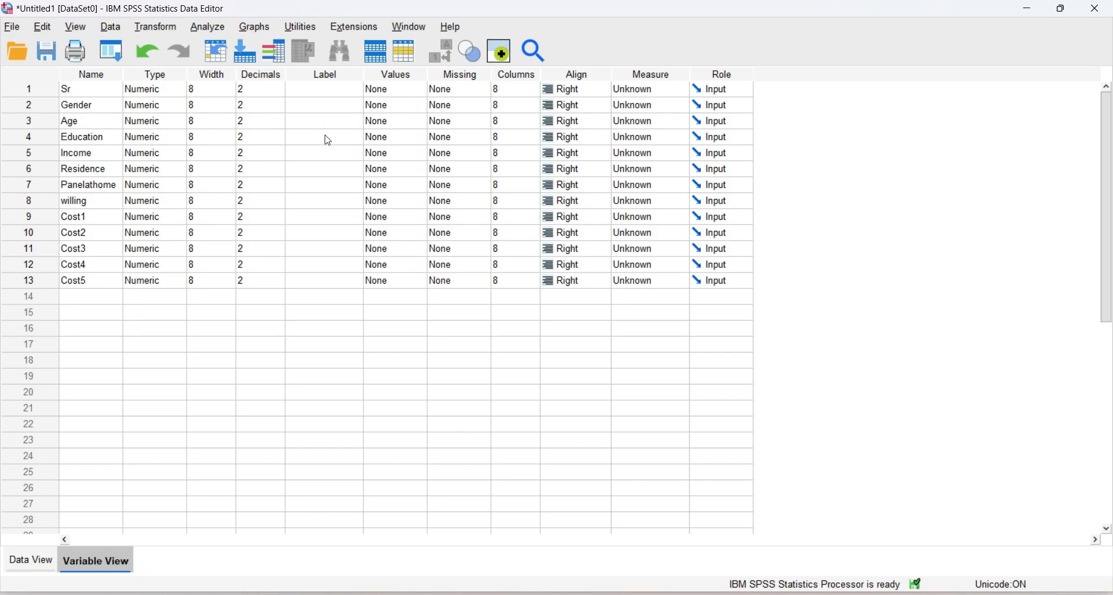
{"action": "left_click", "coordinate": [173, 110]}
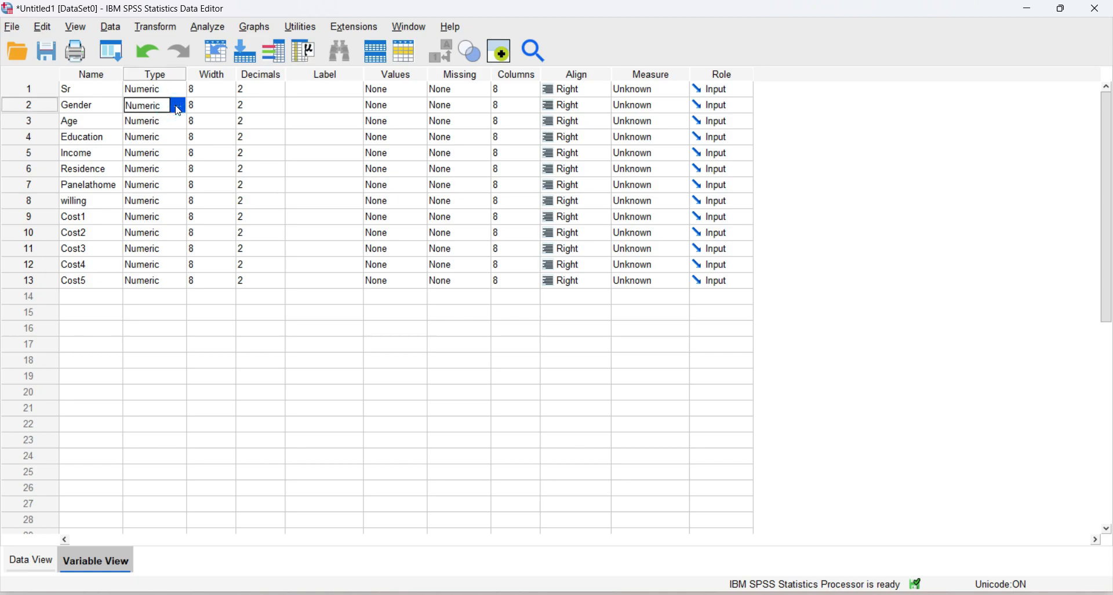
{"action": "left_click", "coordinate": [178, 109]}
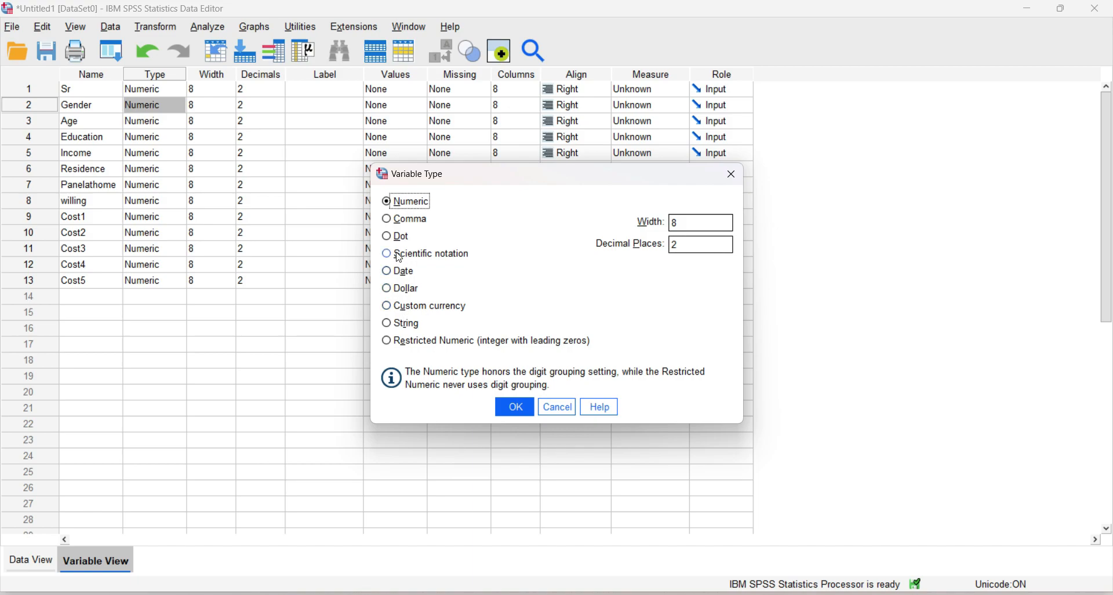
{"action": "left_click", "coordinate": [386, 323]}
{"action": "left_click", "coordinate": [518, 410]}
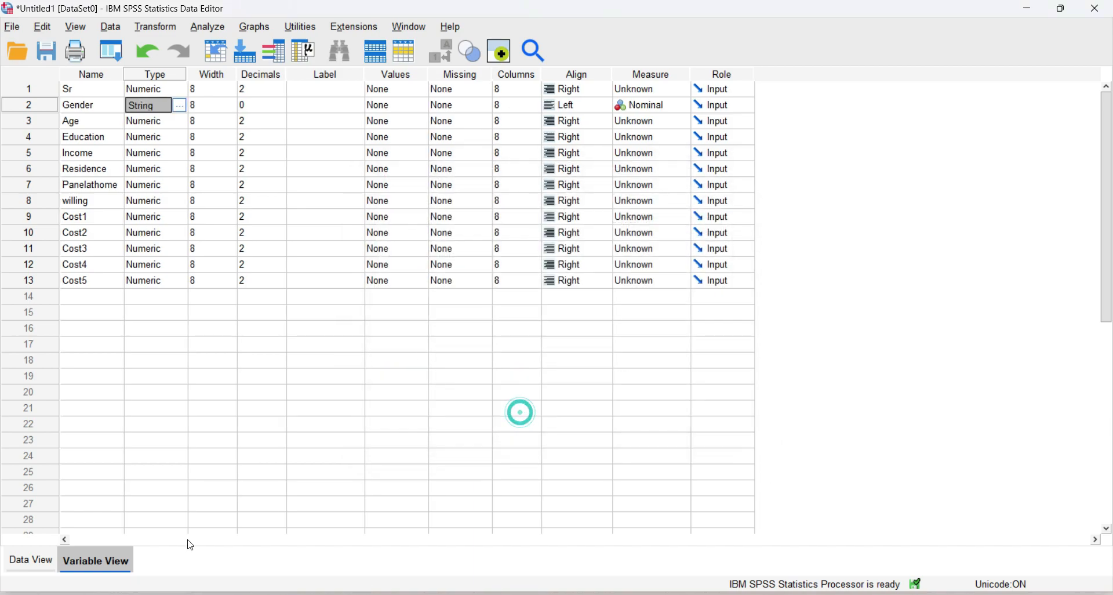
Step: Enter Female, Male and Male as the Gender values for cases 1 to 3
{"action": "left_click", "coordinate": [46, 566]}
{"action": "left_click", "coordinate": [149, 123]}
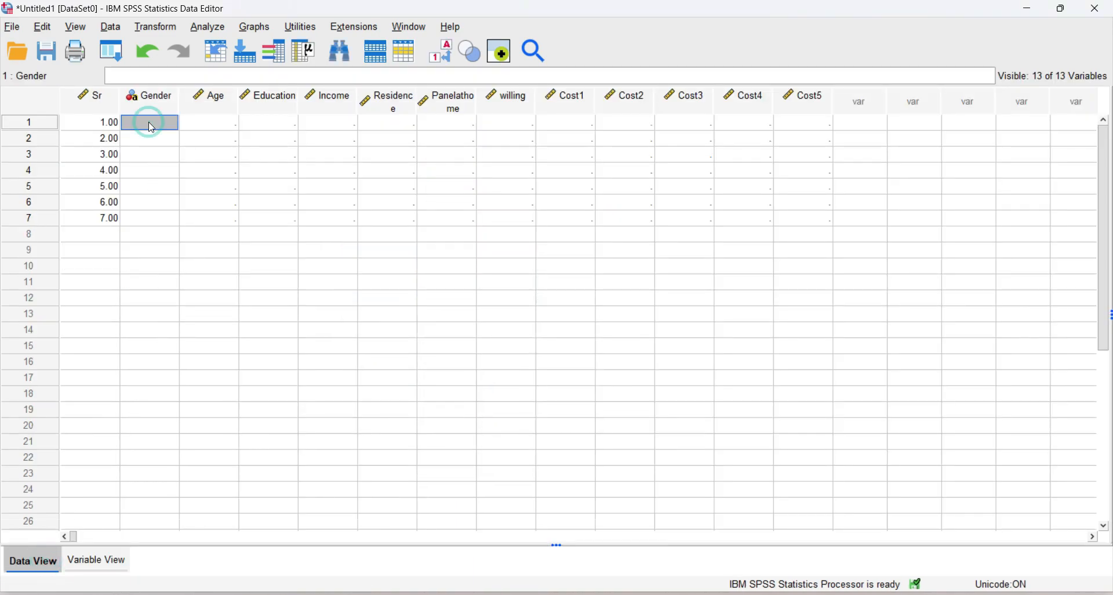
{"action": "type", "text": "Fam"}
{"action": "key", "text": "BackSpace"}
{"action": "key", "text": "BackSpace"}
{"action": "type", "text": "emale"}
{"action": "key", "text": "Return"}
{"action": "type", "text": "Male"}
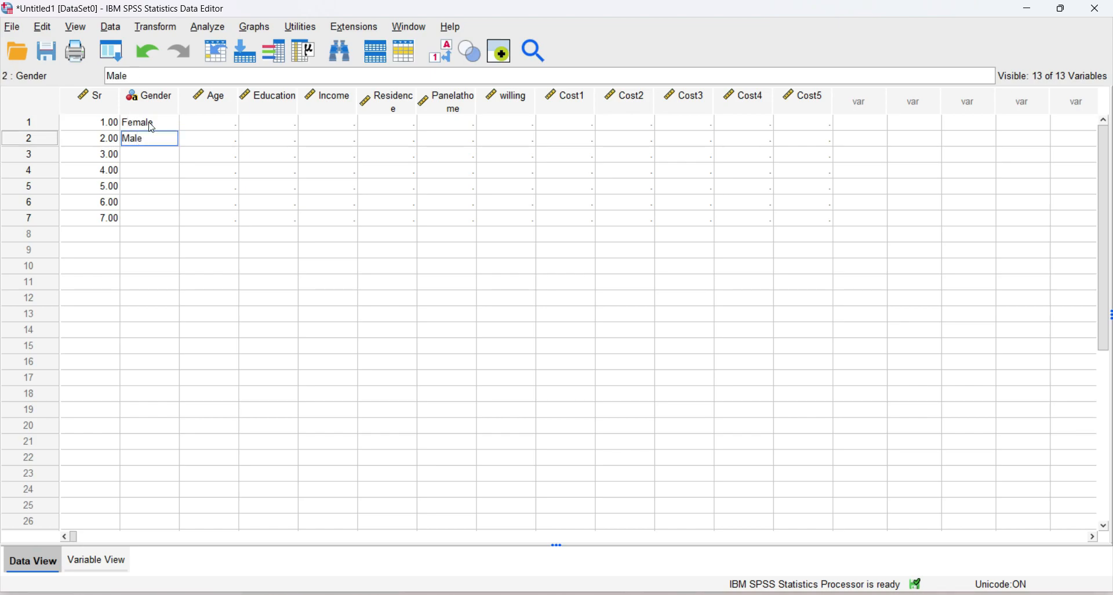
{"action": "key", "text": "Return"}
{"action": "type", "text": "Male"}
{"action": "key", "text": "Return"}
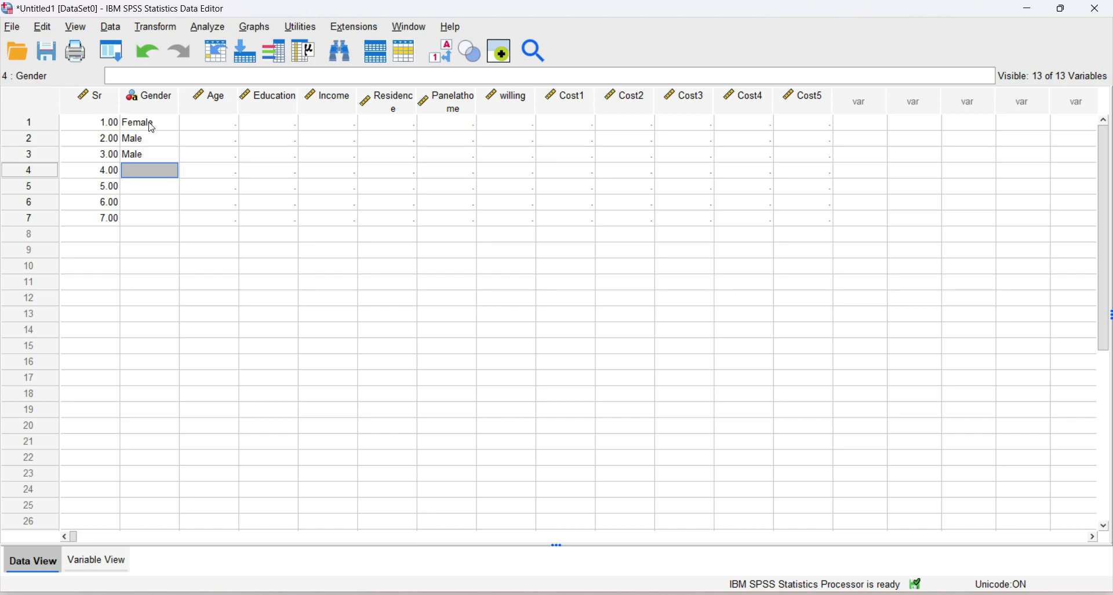
Step: Change the Gender variable's type to Numeric
{"action": "left_click", "coordinate": [97, 560]}
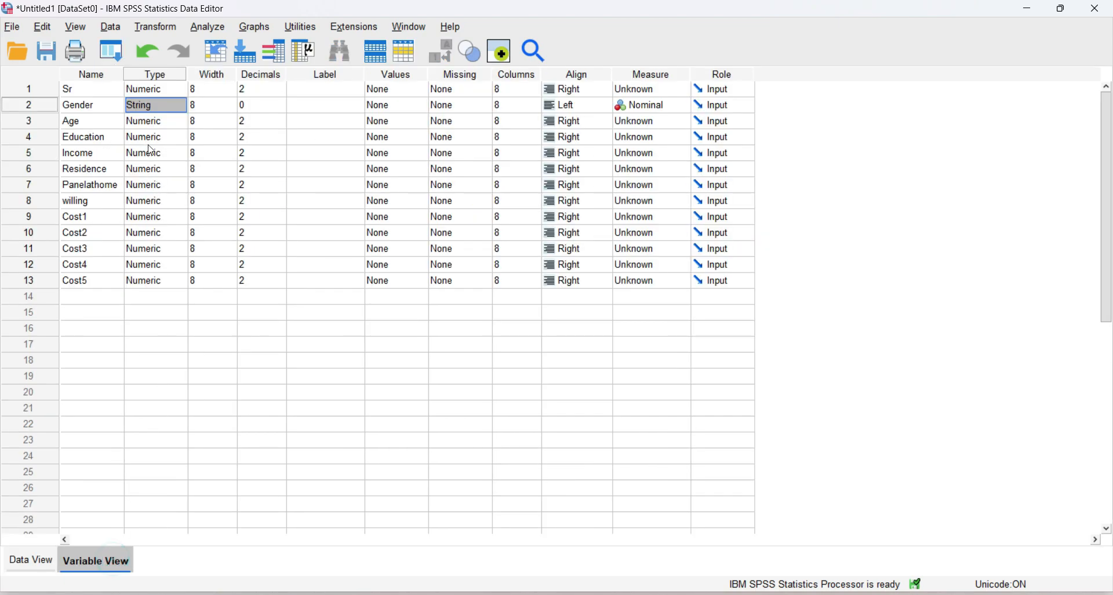
{"action": "left_click", "coordinate": [179, 105]}
{"action": "left_click", "coordinate": [386, 201]}
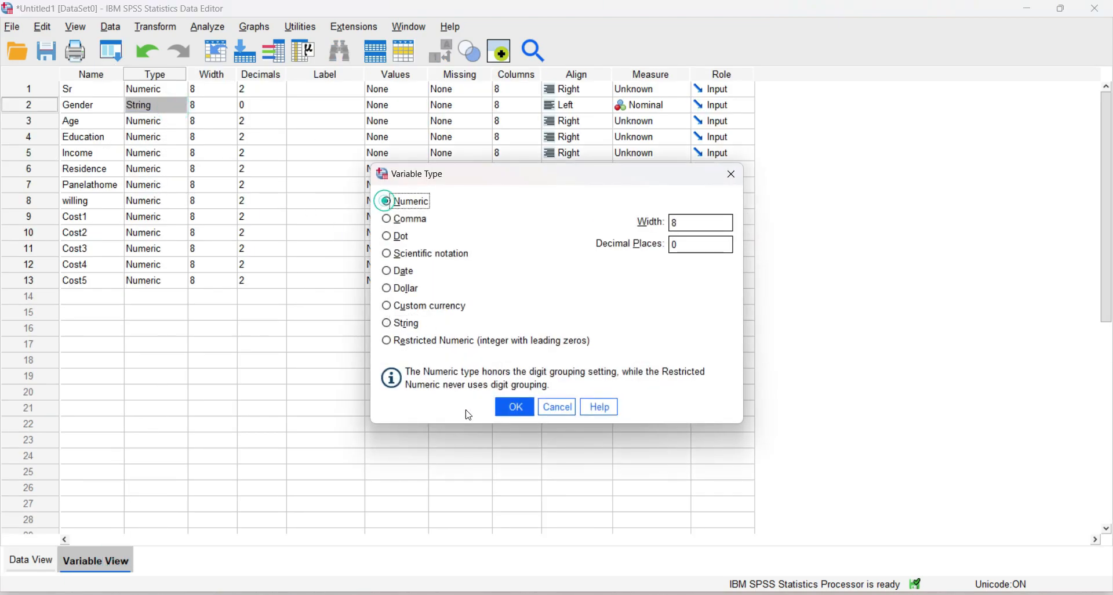
{"action": "left_click", "coordinate": [526, 414]}
Step: Enter 1, 2, 1, 1 and 2 as the coded Gender values for cases 1 to 5 in the data sheet
{"action": "left_click", "coordinate": [32, 560]}
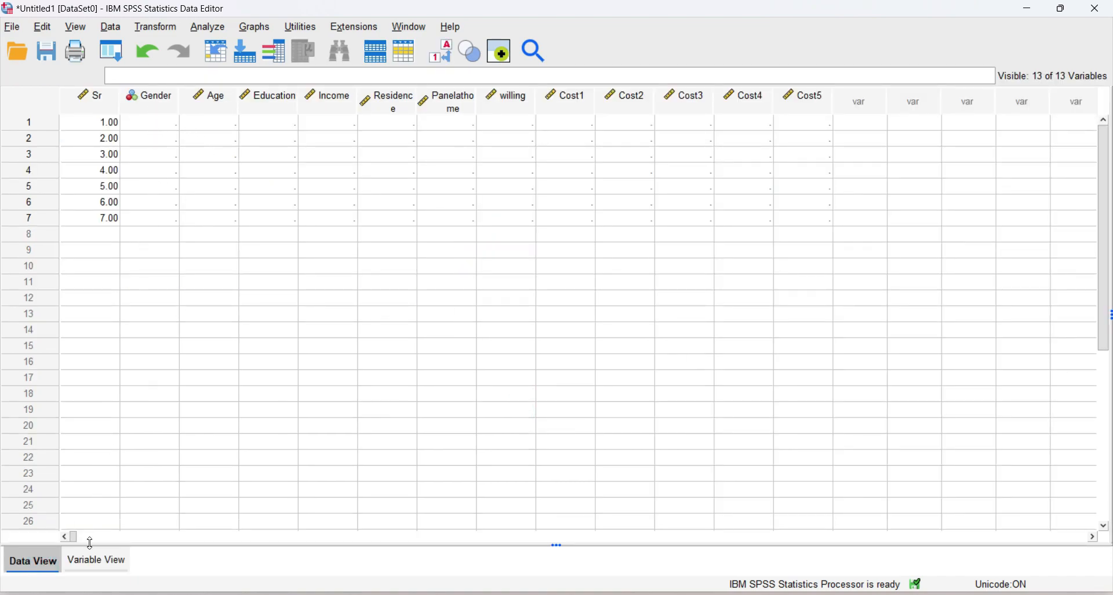
{"action": "left_click", "coordinate": [158, 127]}
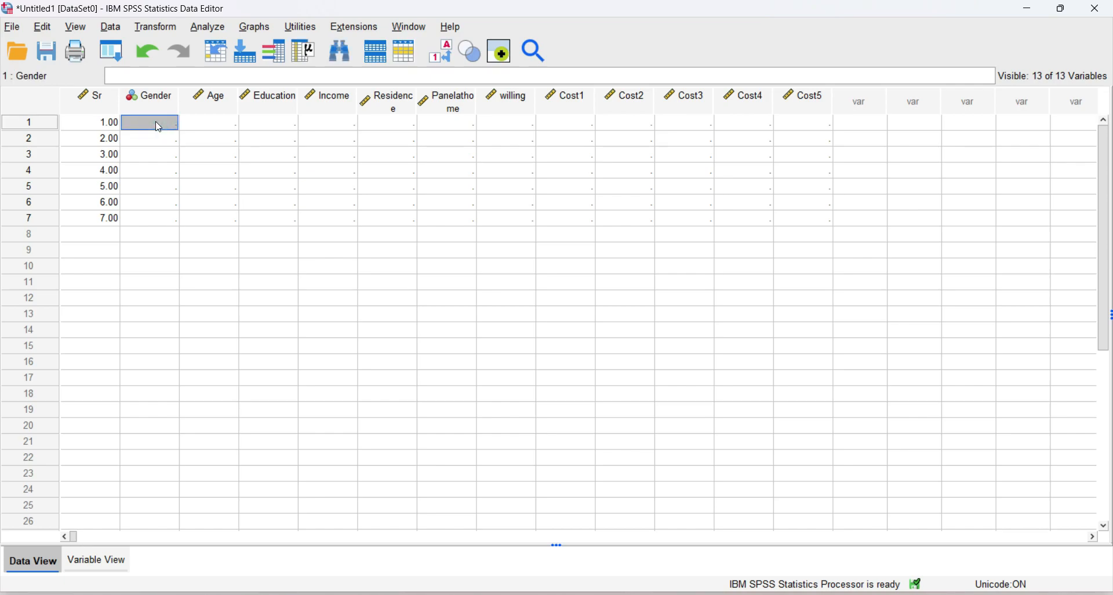
{"action": "type", "text": "1"}
{"action": "key", "text": "Return"}
{"action": "type", "text": "2"}
{"action": "key", "text": "Return"}
{"action": "type", "text": "1"}
{"action": "key", "text": "Return"}
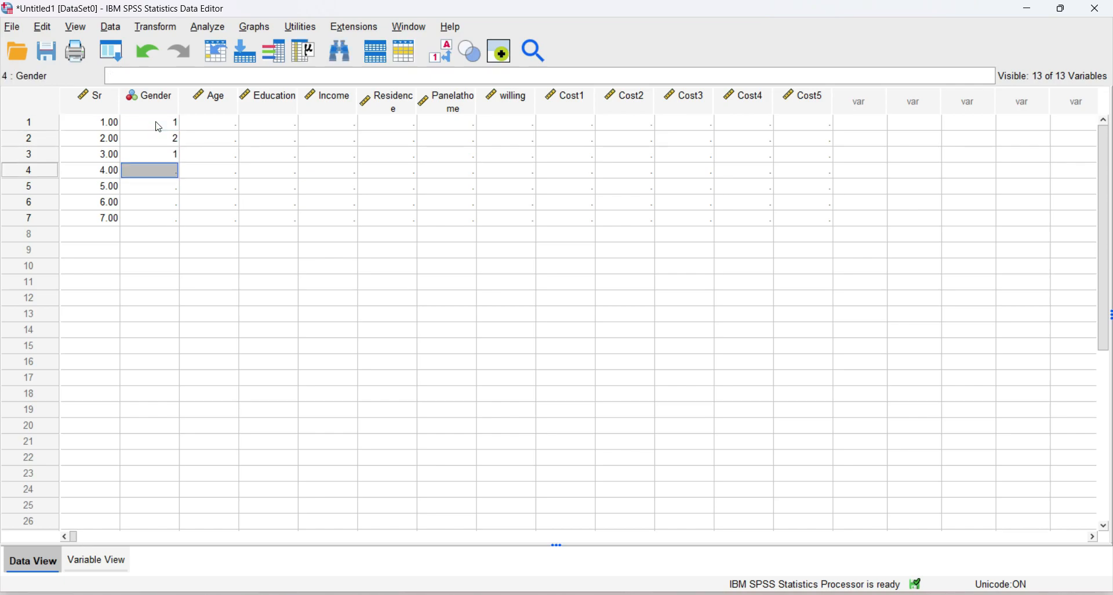
{"action": "type", "text": "1"}
{"action": "key", "text": "Return"}
{"action": "type", "text": "2"}
{"action": "key", "text": "Return"}
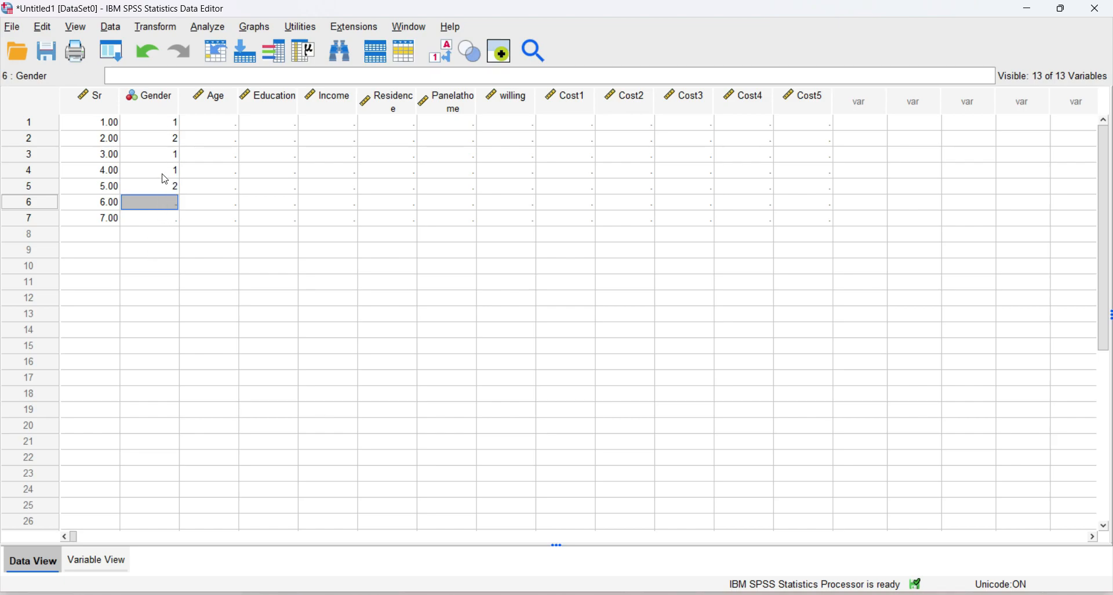
{"action": "key", "text": "ctrl+t"}
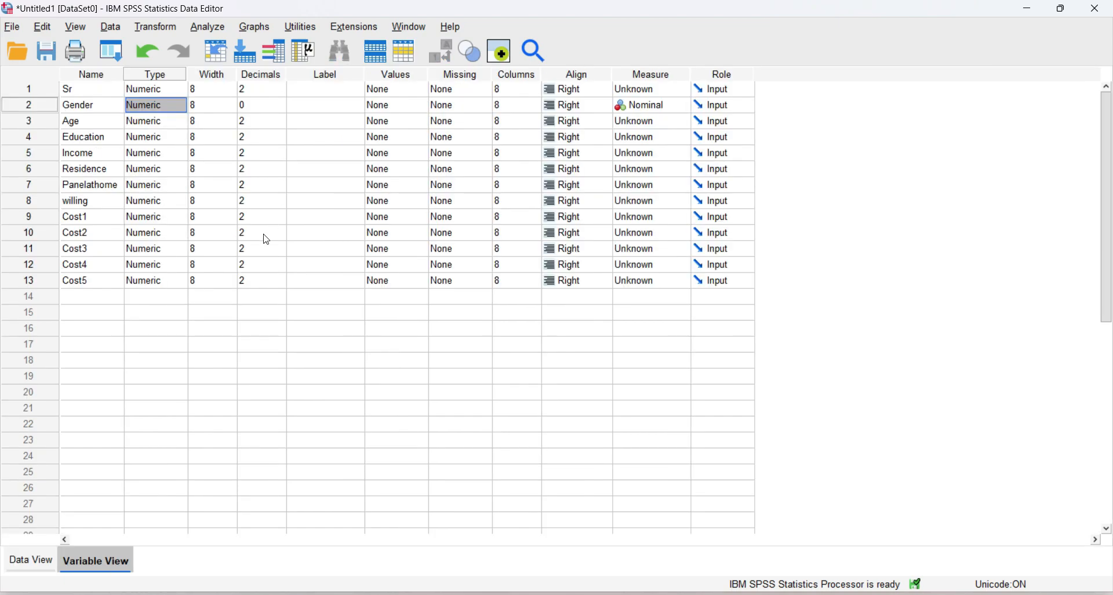
{"action": "left_click", "coordinate": [43, 567]}
{"action": "left_click", "coordinate": [93, 565]}
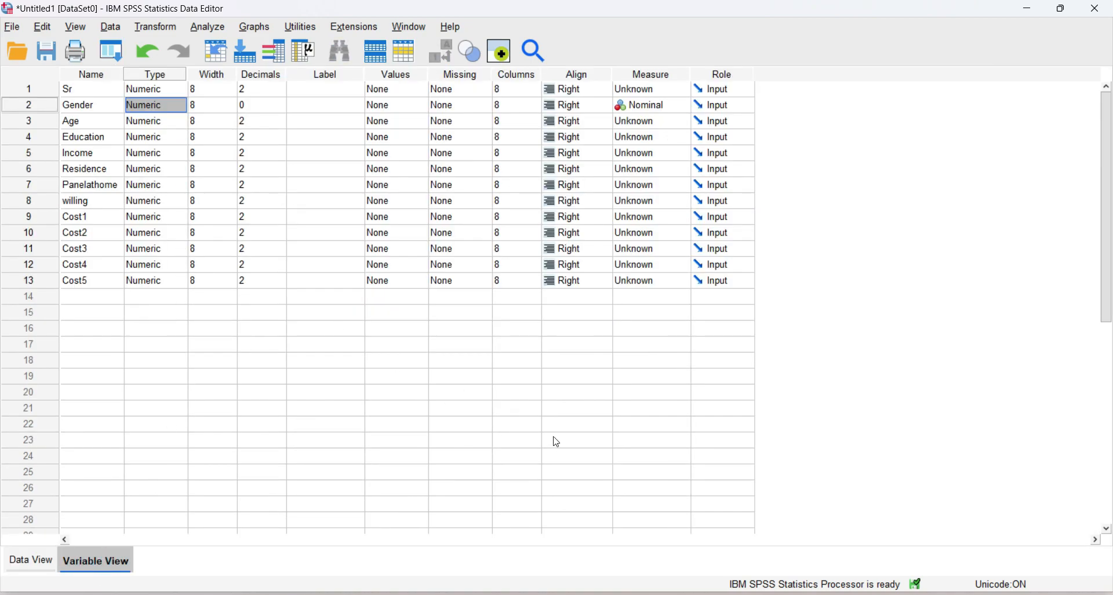
Step: Switch to Excel and examine the header row and the coded survey responses in response solar 2.xlsx
{"action": "mouse_move", "coordinate": [645, 574]}
{"action": "left_click", "coordinate": [648, 548]}
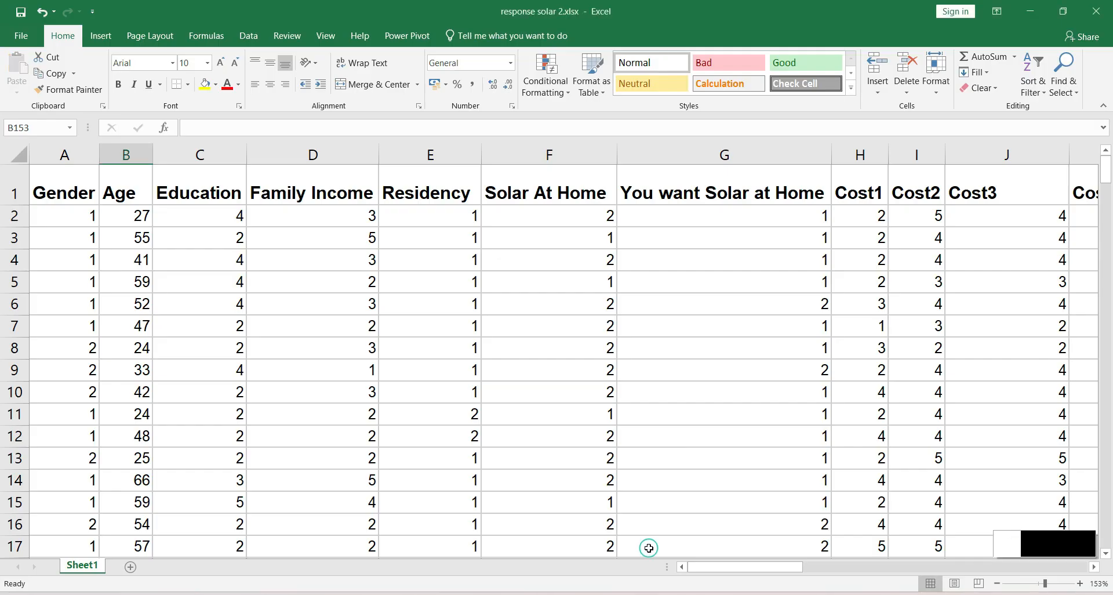
{"action": "mouse_move", "coordinate": [745, 567]}
{"action": "left_mouse_down"}
{"action": "mouse_move", "coordinate": [1037, 568]}
{"action": "mouse_move", "coordinate": [747, 568]}
{"action": "left_mouse_up"}
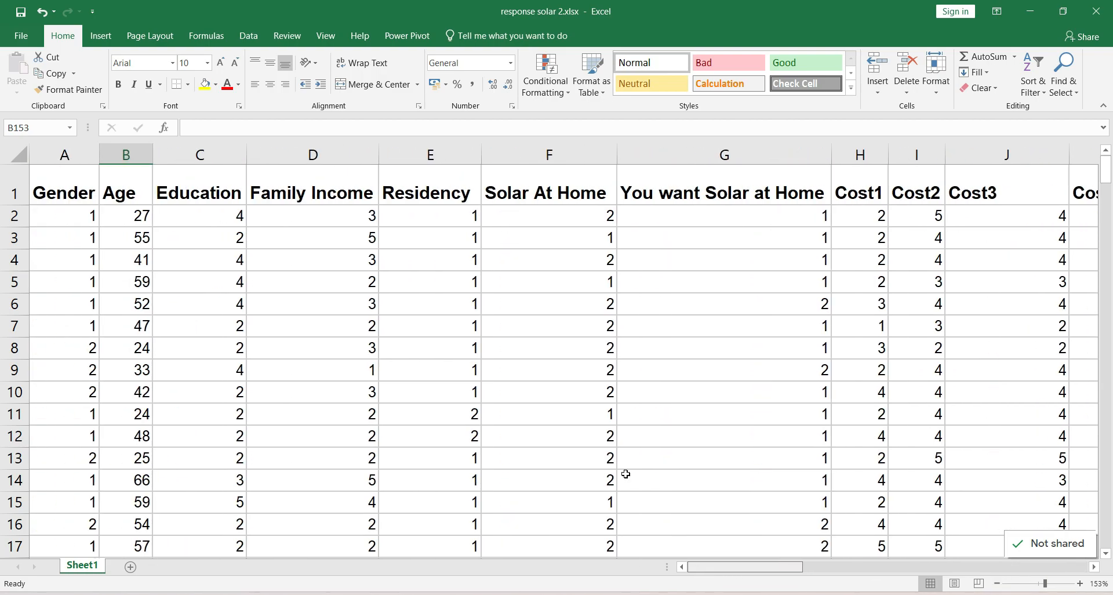
{"action": "left_click", "coordinate": [15, 193]}
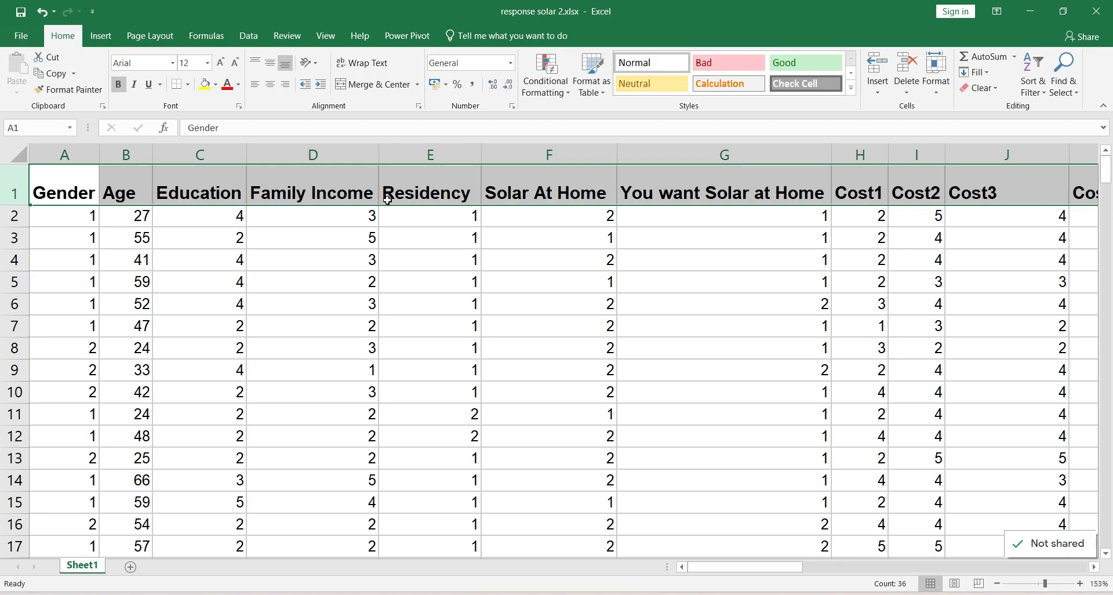
{"action": "left_click", "coordinate": [58, 218]}
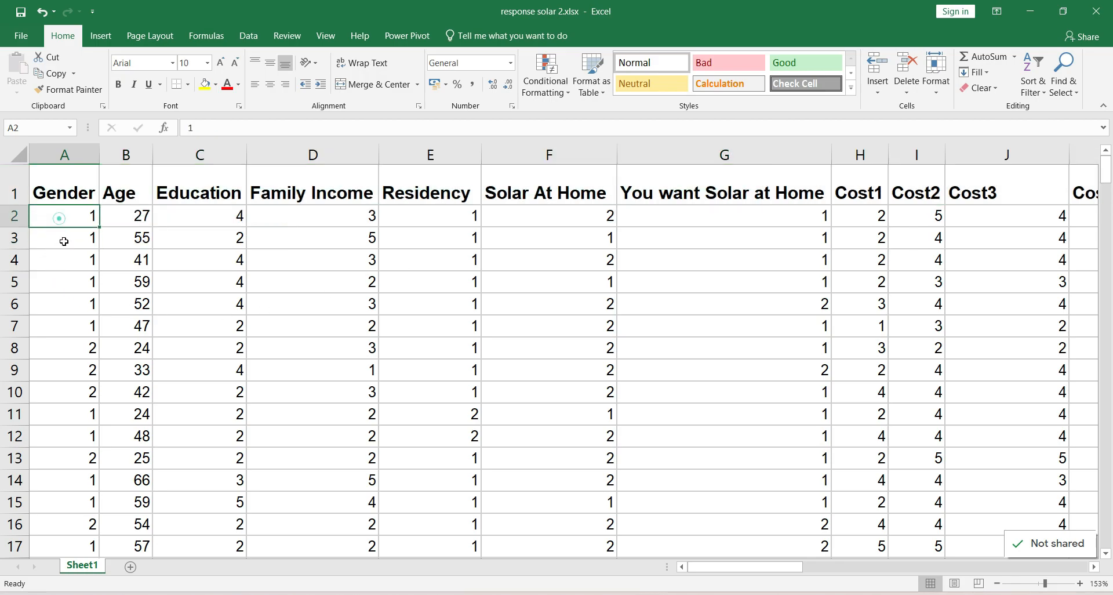
{"action": "left_click", "coordinate": [64, 241]}
{"action": "left_click", "coordinate": [67, 260]}
{"action": "left_click", "coordinate": [71, 282]}
{"action": "left_click", "coordinate": [75, 302]}
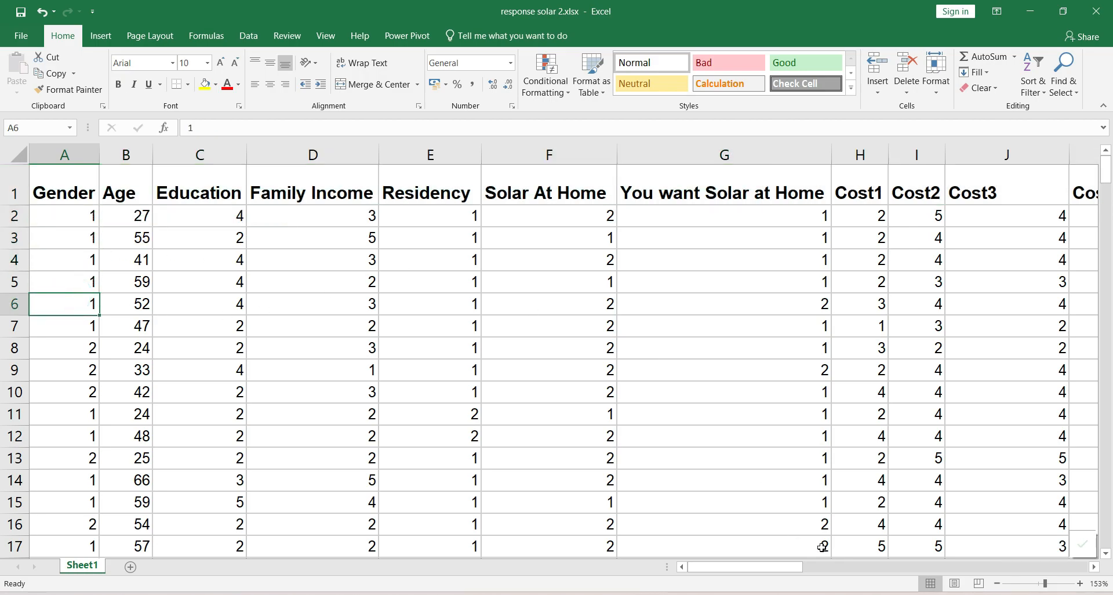
{"action": "left_click_drag", "start_coordinate": [791, 566], "coordinate": [762, 566]}
{"action": "left_click", "coordinate": [172, 354]}
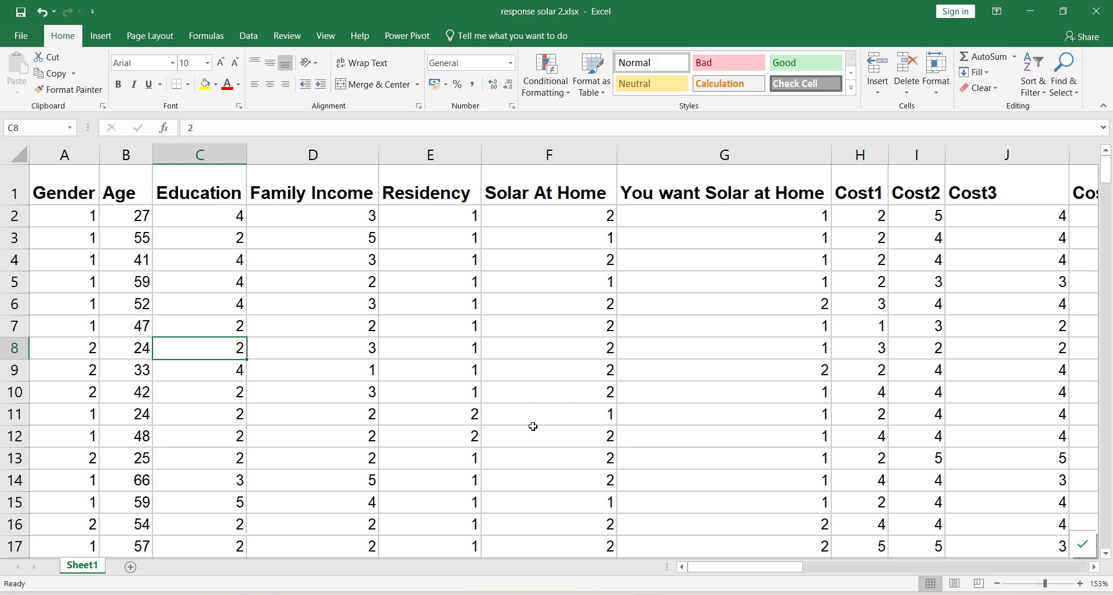
{"action": "left_click_drag", "start_coordinate": [786, 567], "coordinate": [685, 576]}
Step: Switch back to SPSS and import Sheet1 of the Excel file response solar 2.xlsx, reading variable names from the first row
{"action": "left_click", "coordinate": [889, 592]}
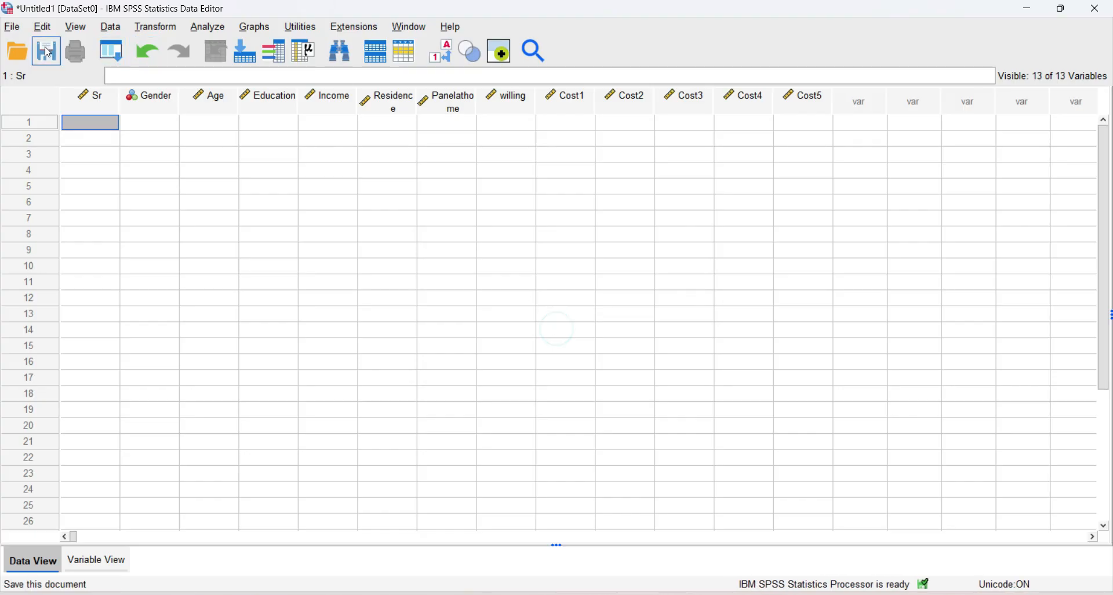
{"action": "left_click", "coordinate": [19, 29]}
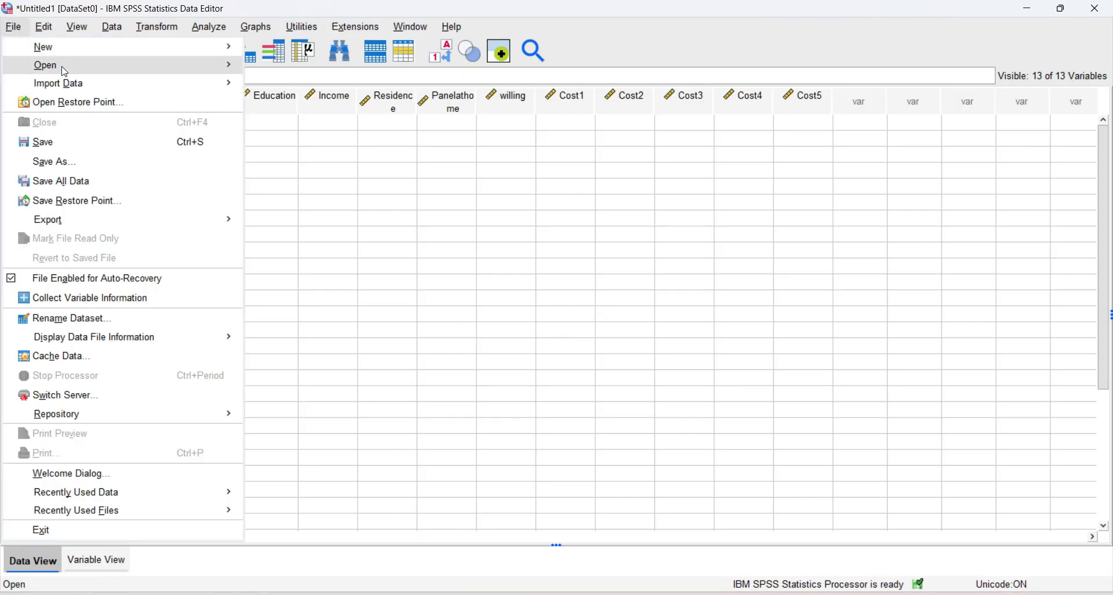
{"action": "mouse_move", "coordinate": [83, 91]}
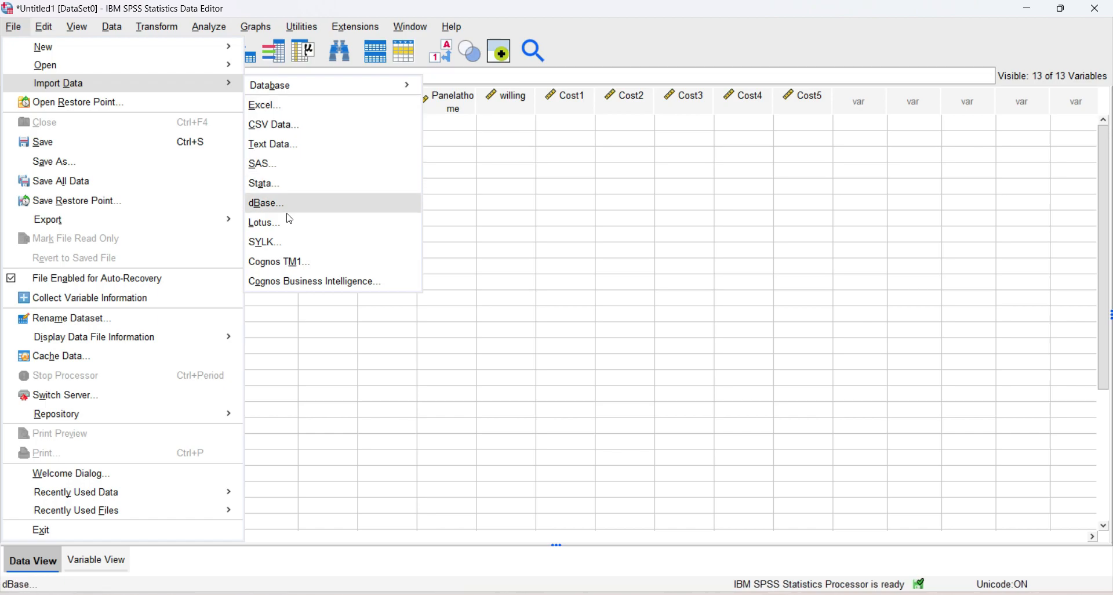
{"action": "left_click", "coordinate": [285, 113]}
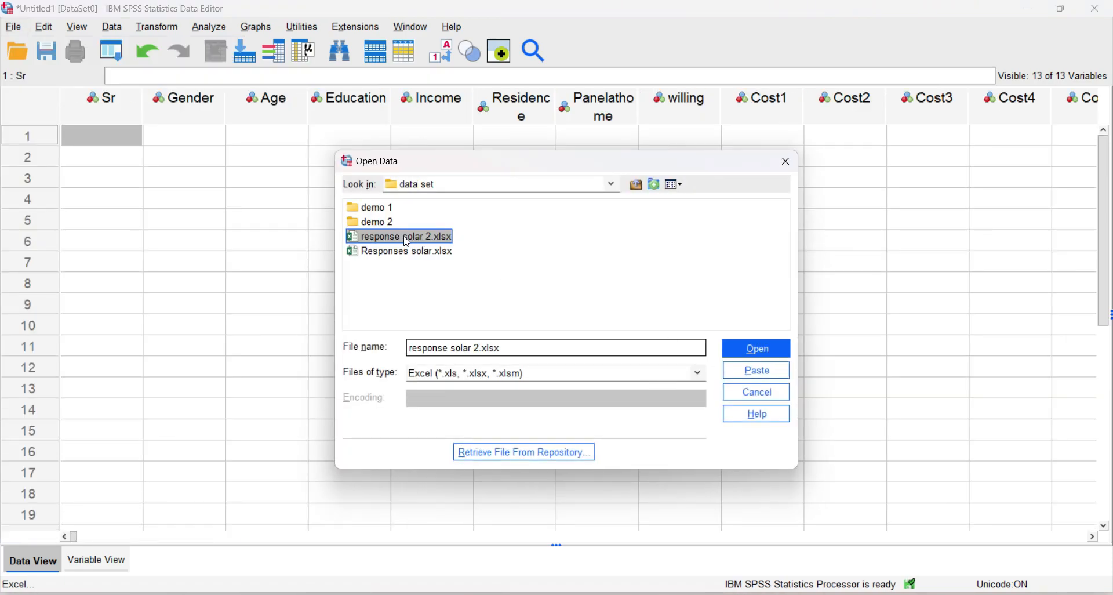
{"action": "left_click", "coordinate": [756, 348]}
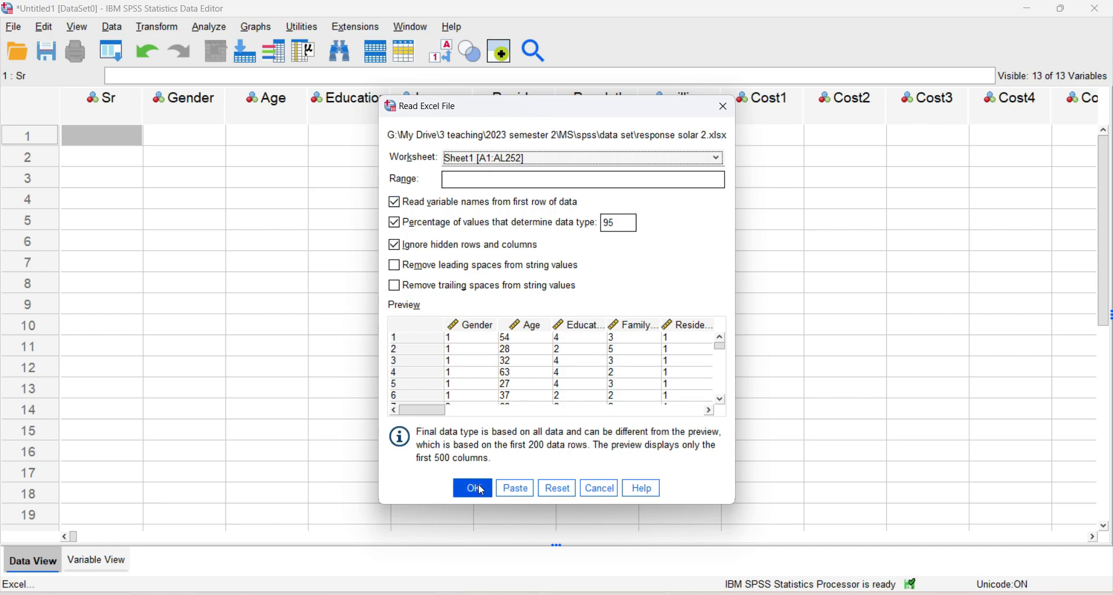
{"action": "left_click", "coordinate": [483, 493]}
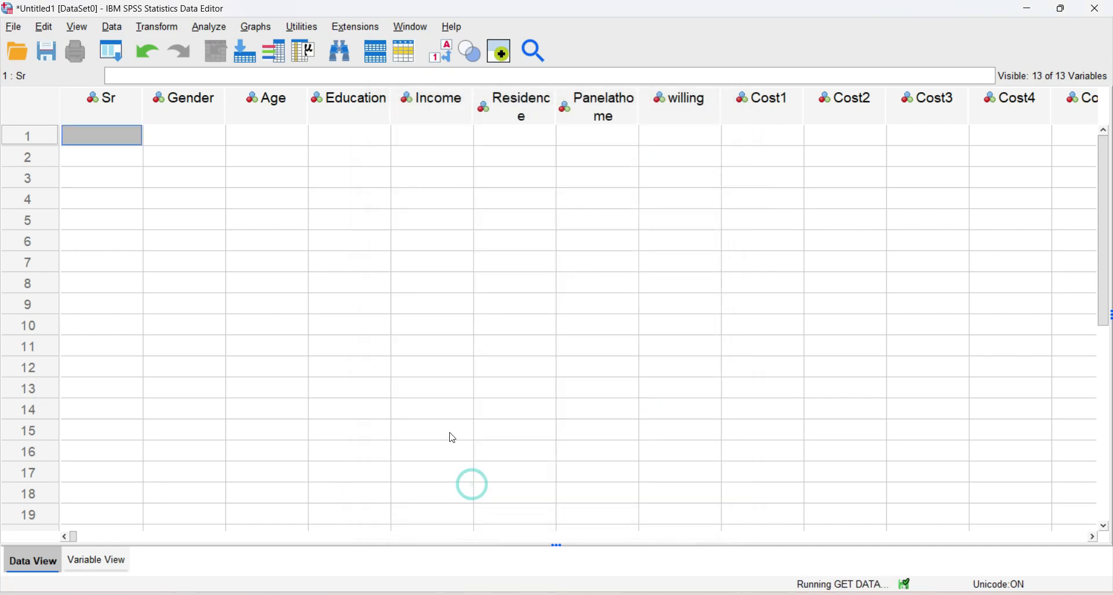
Step: Bring up the imported dataset's window and check its data values and variable definitions
{"action": "mouse_move", "coordinate": [742, 594]}
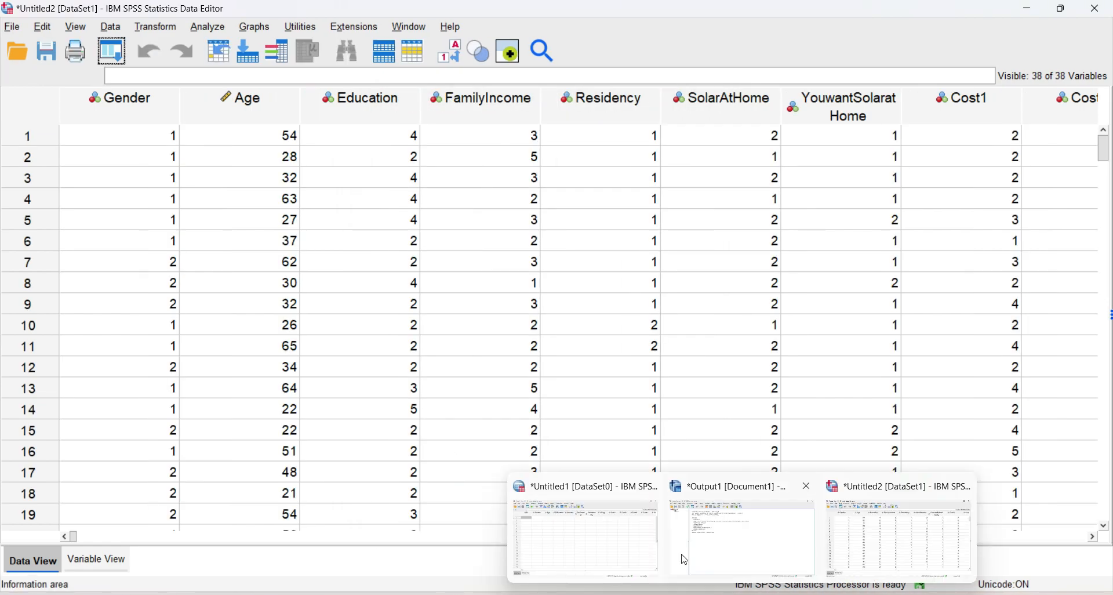
{"action": "left_click", "coordinate": [881, 545]}
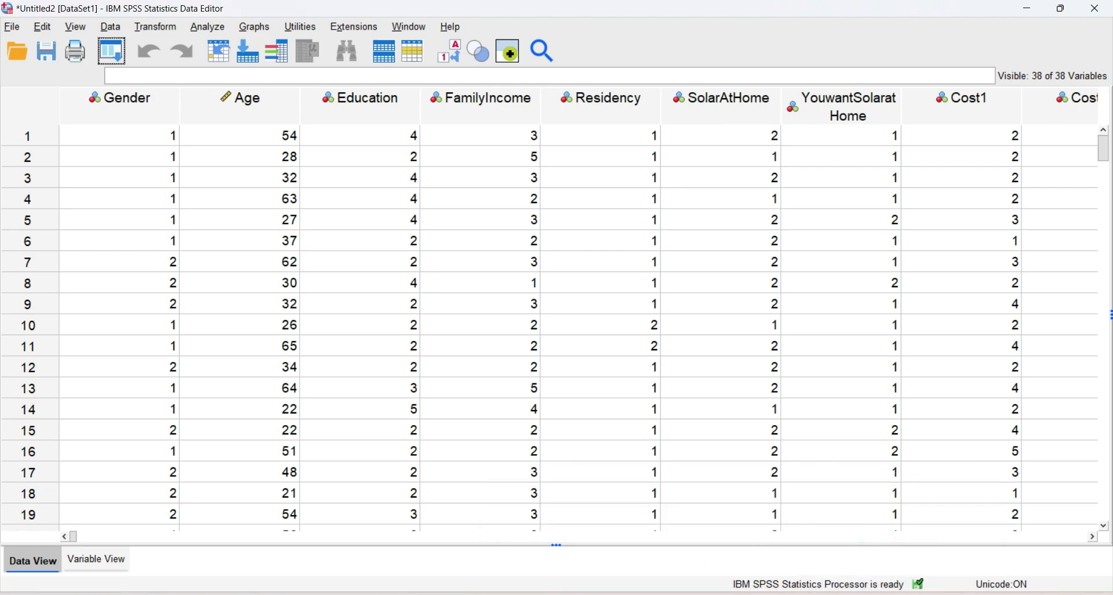
{"action": "left_click", "coordinate": [168, 267]}
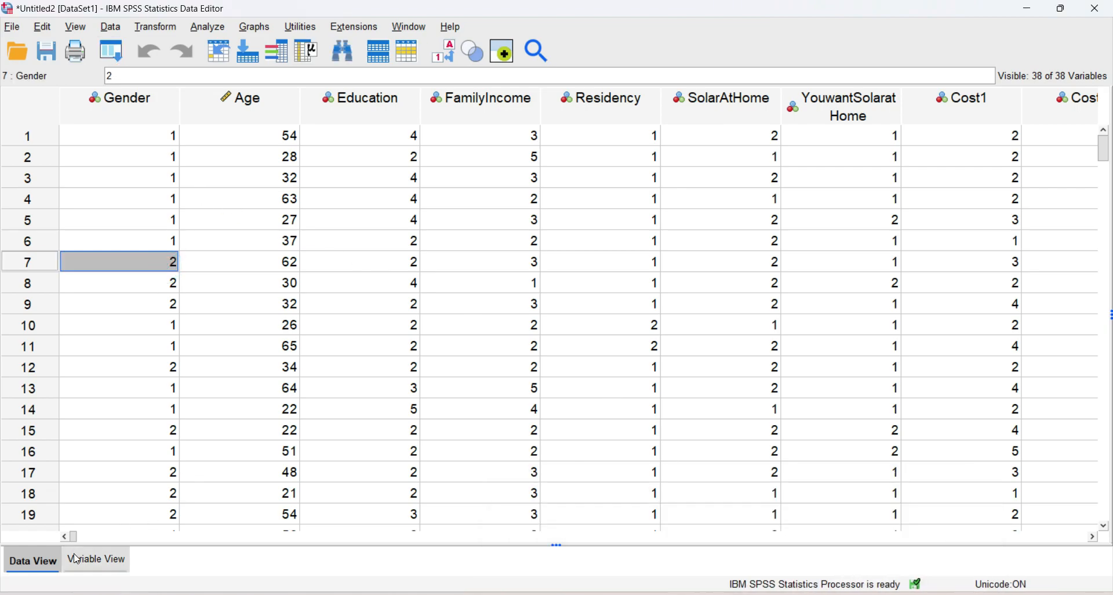
{"action": "left_click", "coordinate": [93, 562]}
{"action": "left_click", "coordinate": [36, 558]}
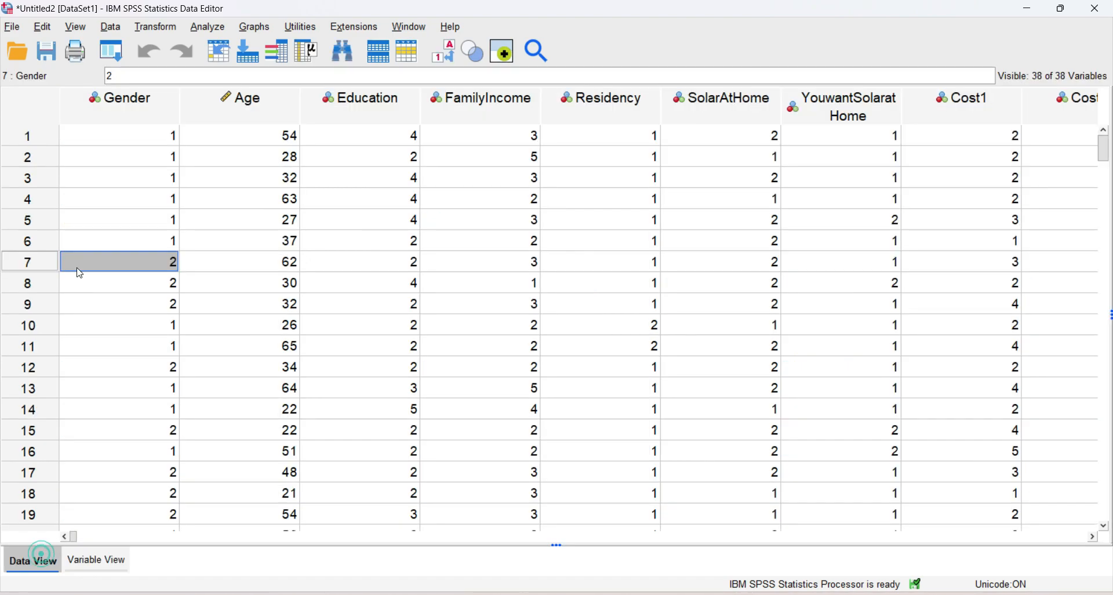
Step: Save the imported dataset in the data set folder as an SPSS Statistics file named demo3 solar
{"action": "left_click", "coordinate": [13, 27]}
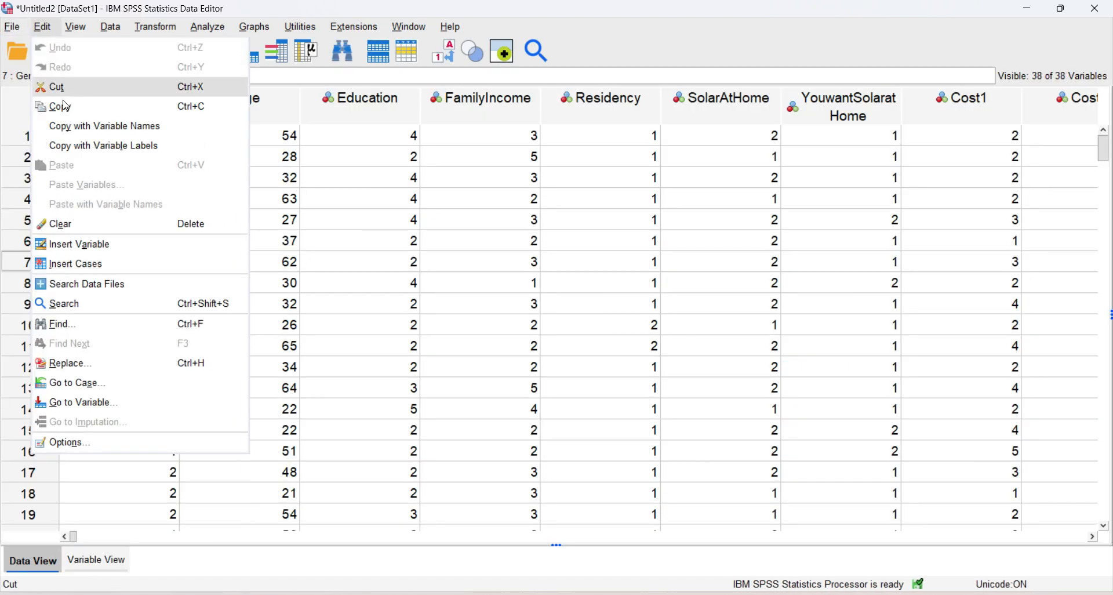
{"action": "left_click", "coordinate": [66, 160]}
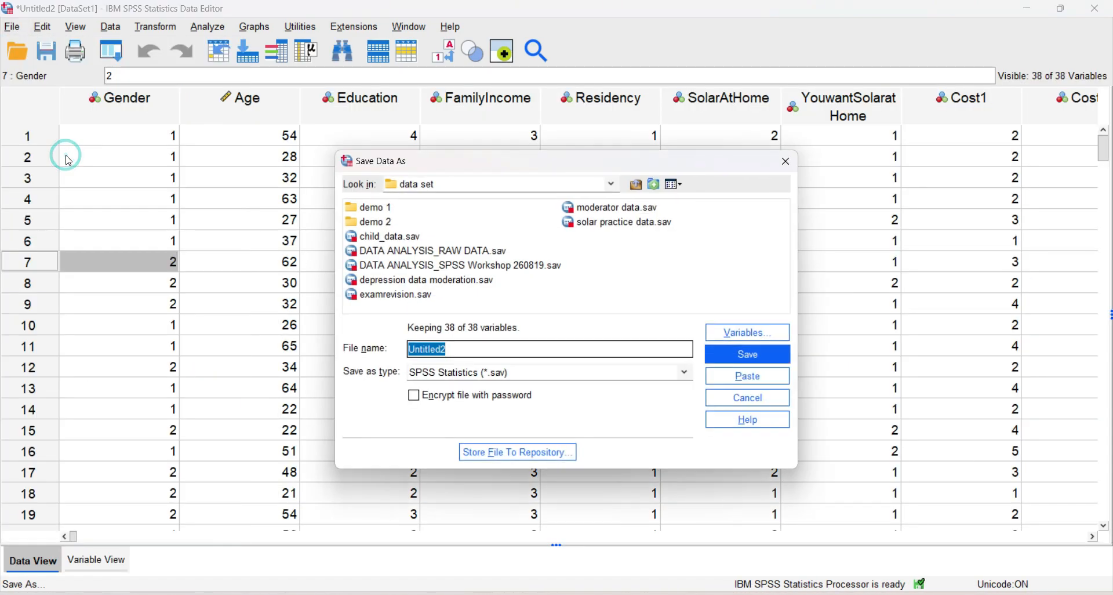
{"action": "left_click", "coordinate": [440, 342]}
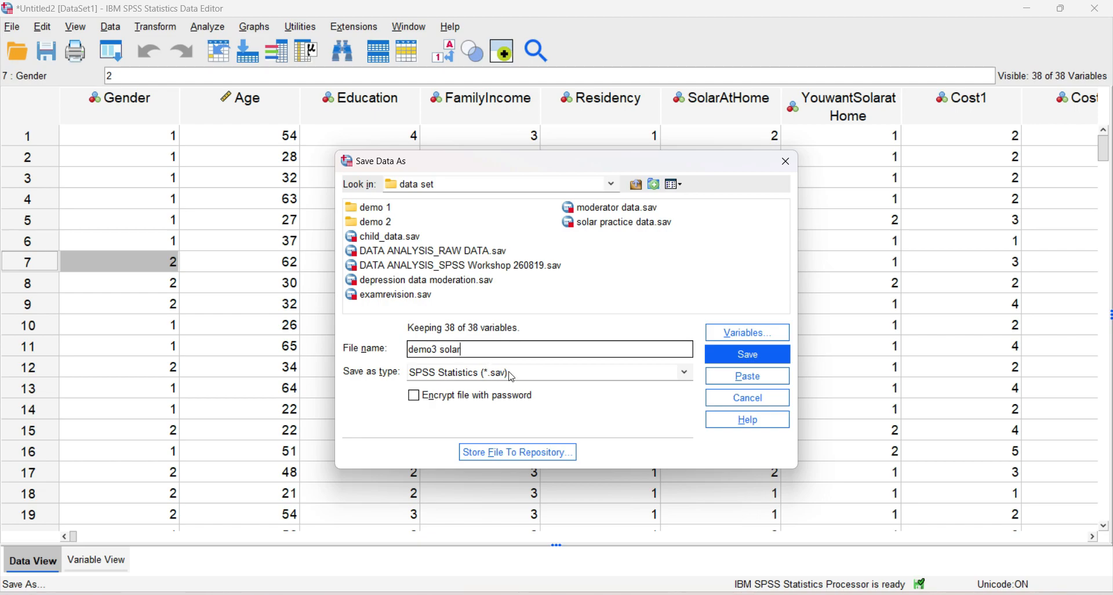
{"action": "left_click", "coordinate": [740, 361]}
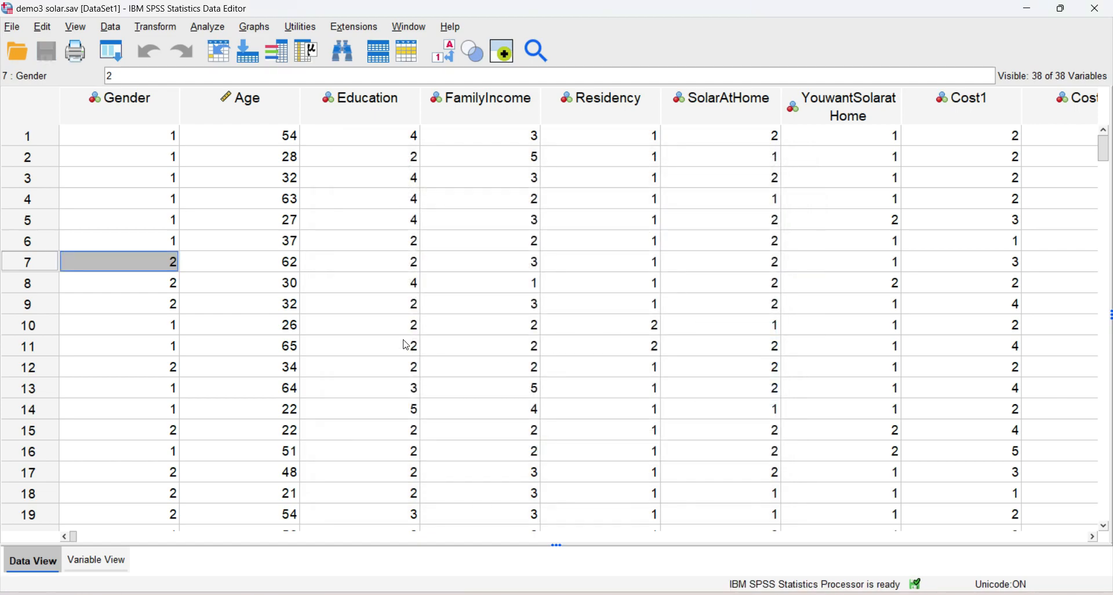
Step: Review the Gender variable's properties, including decimals, label, values and missing settings, and choose Nominal as its measurement level
{"action": "left_click", "coordinate": [409, 177]}
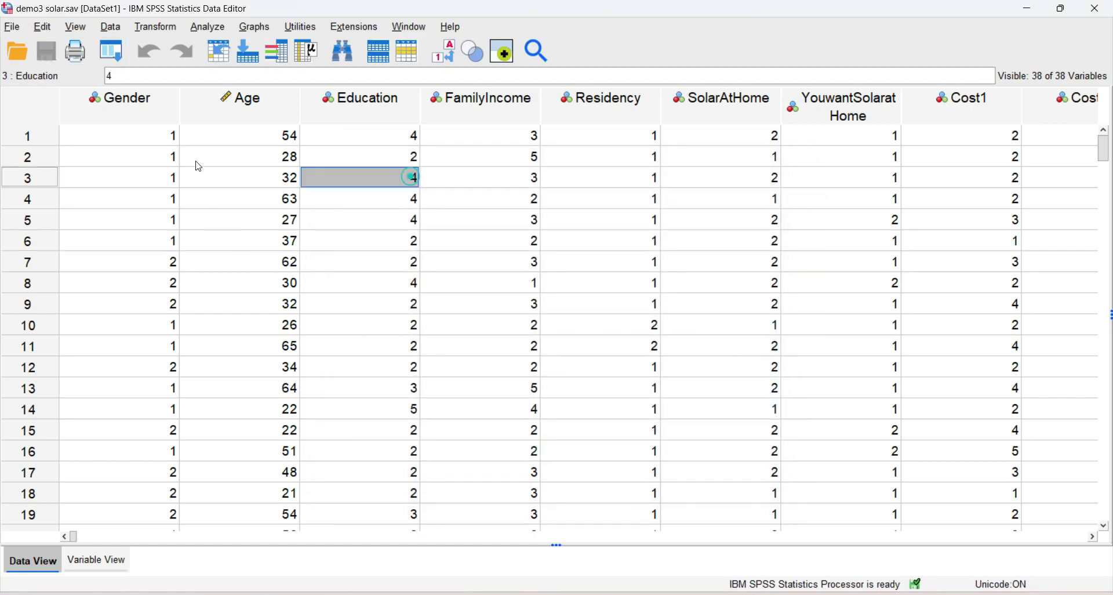
{"action": "left_click", "coordinate": [97, 560]}
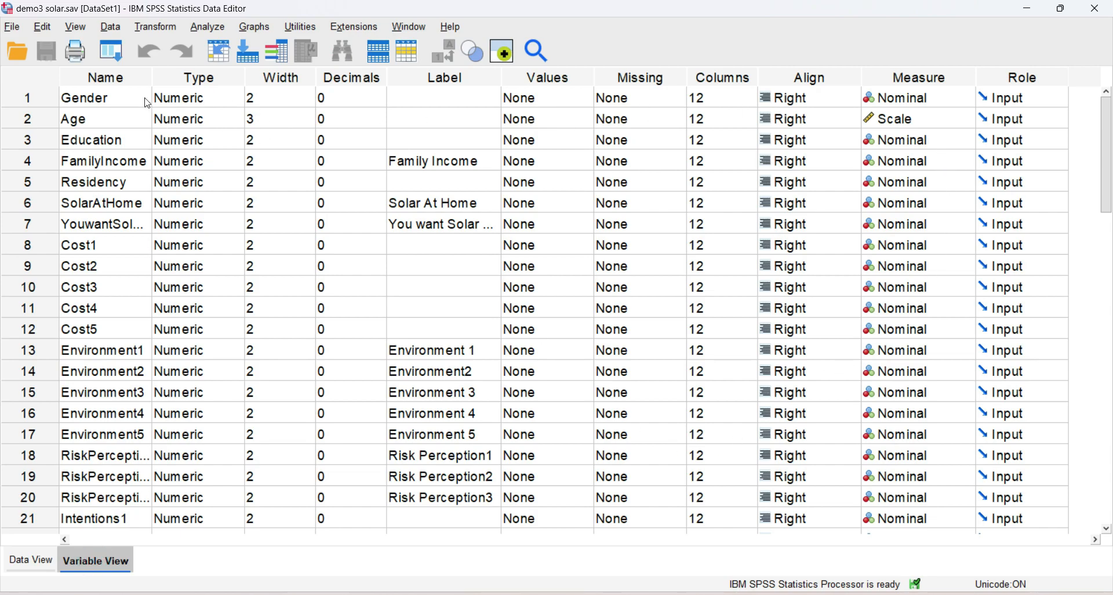
{"action": "left_click", "coordinate": [122, 98]}
{"action": "left_click", "coordinate": [232, 99]}
{"action": "left_click", "coordinate": [362, 97]}
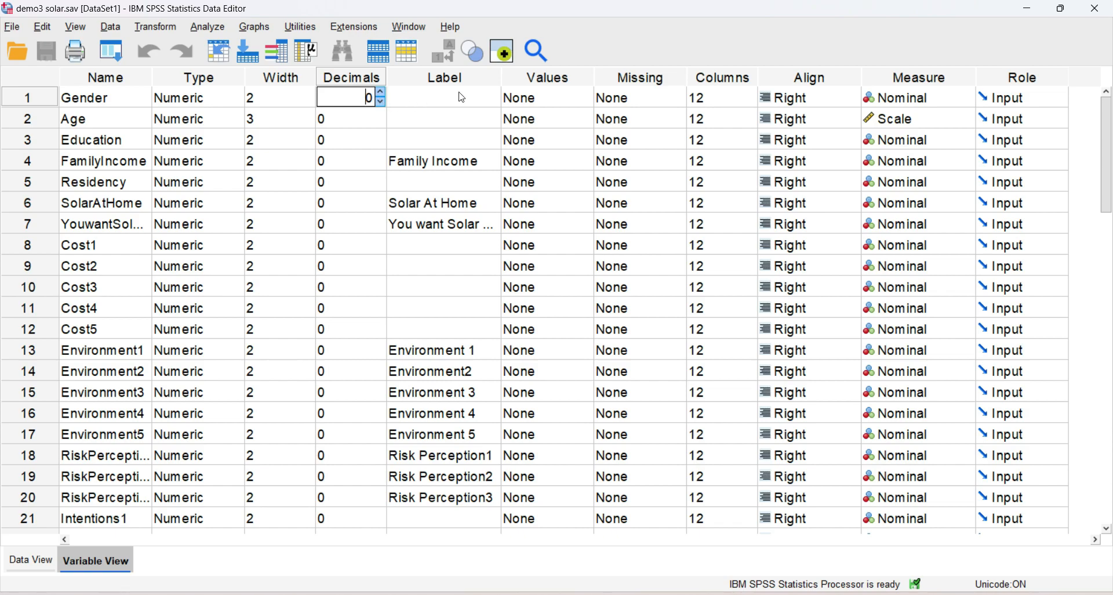
{"action": "left_click", "coordinate": [472, 99]}
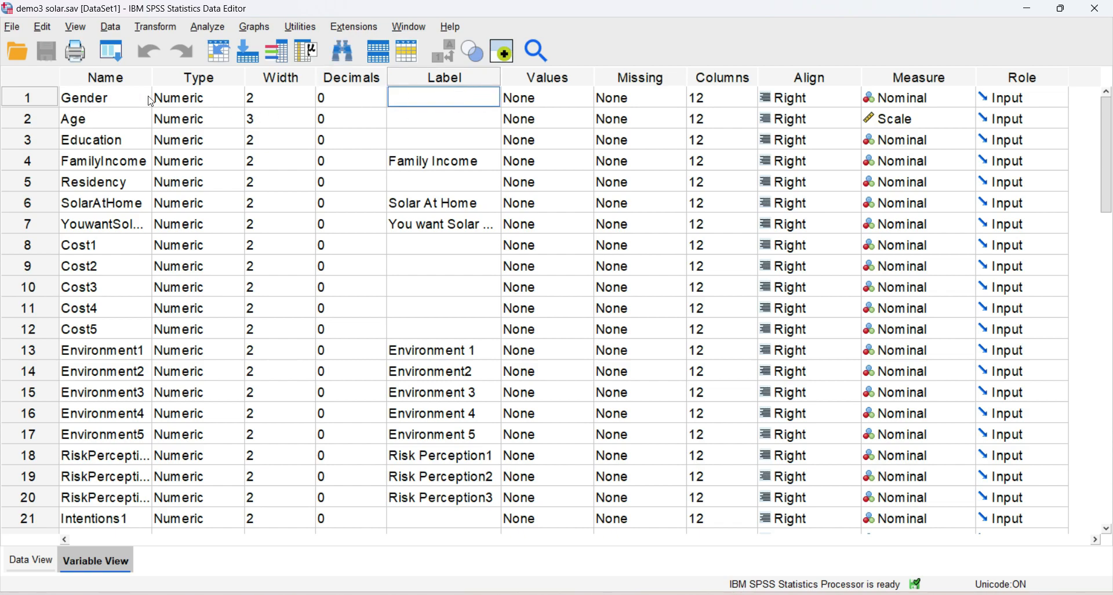
{"action": "left_click", "coordinate": [526, 105]}
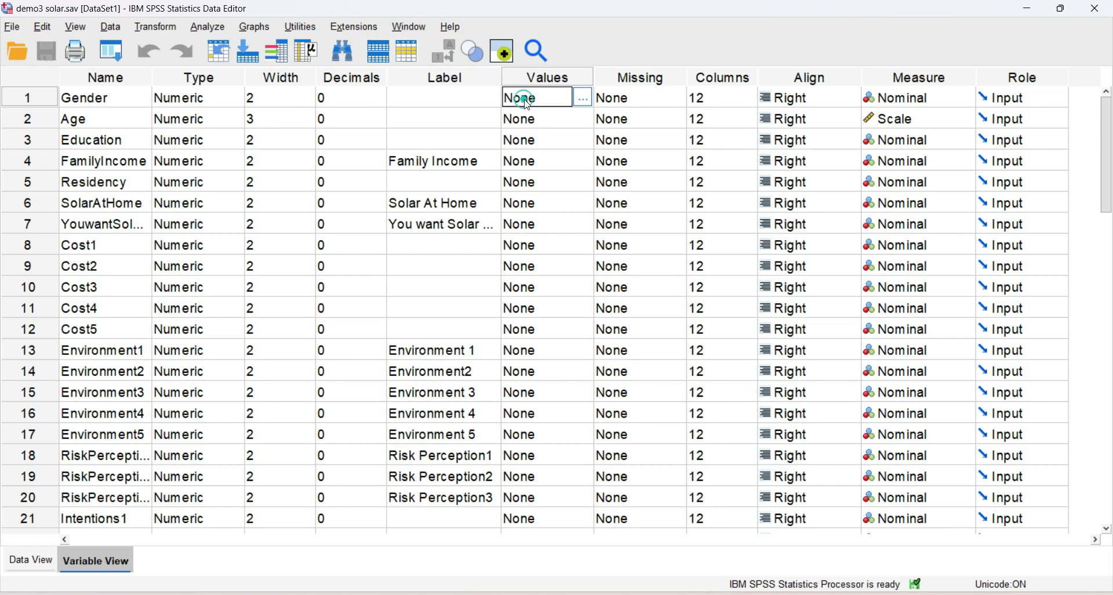
{"action": "left_click", "coordinate": [660, 103]}
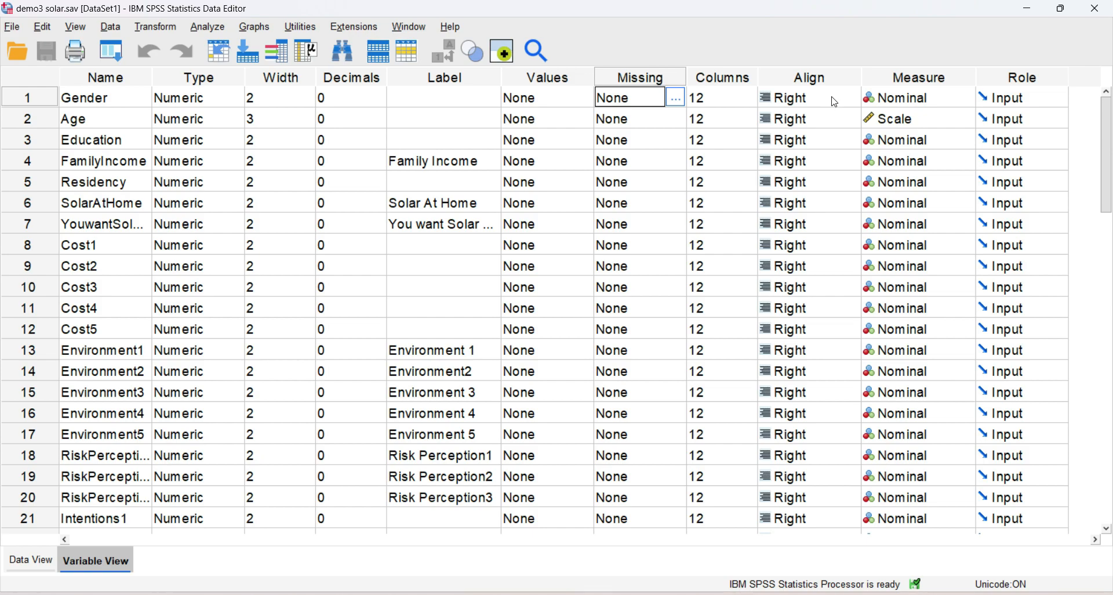
{"action": "left_click", "coordinate": [948, 103]}
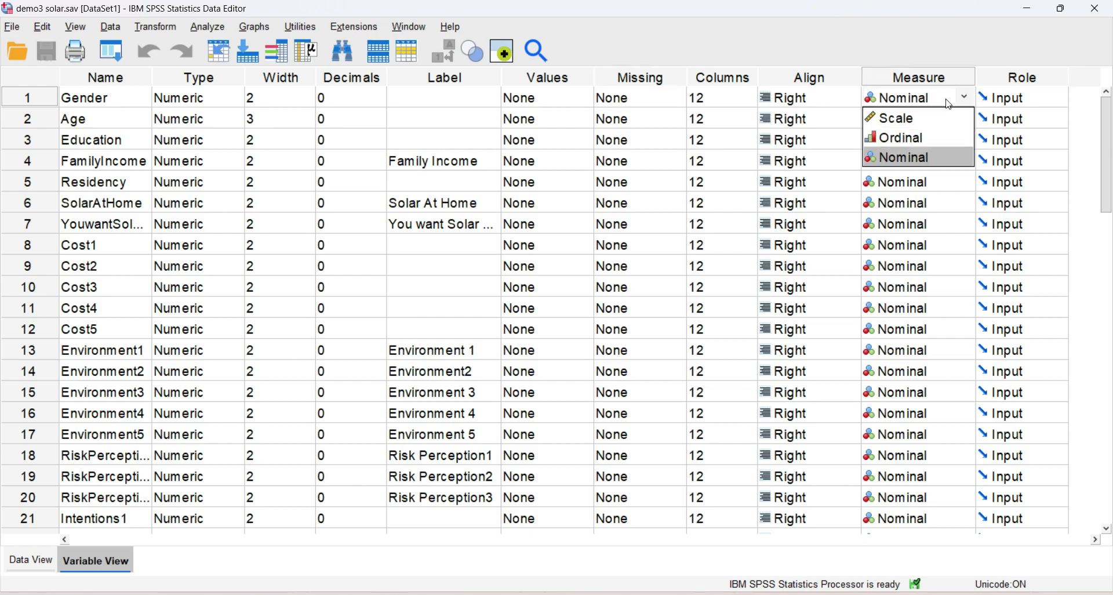
{"action": "left_click", "coordinate": [917, 157]}
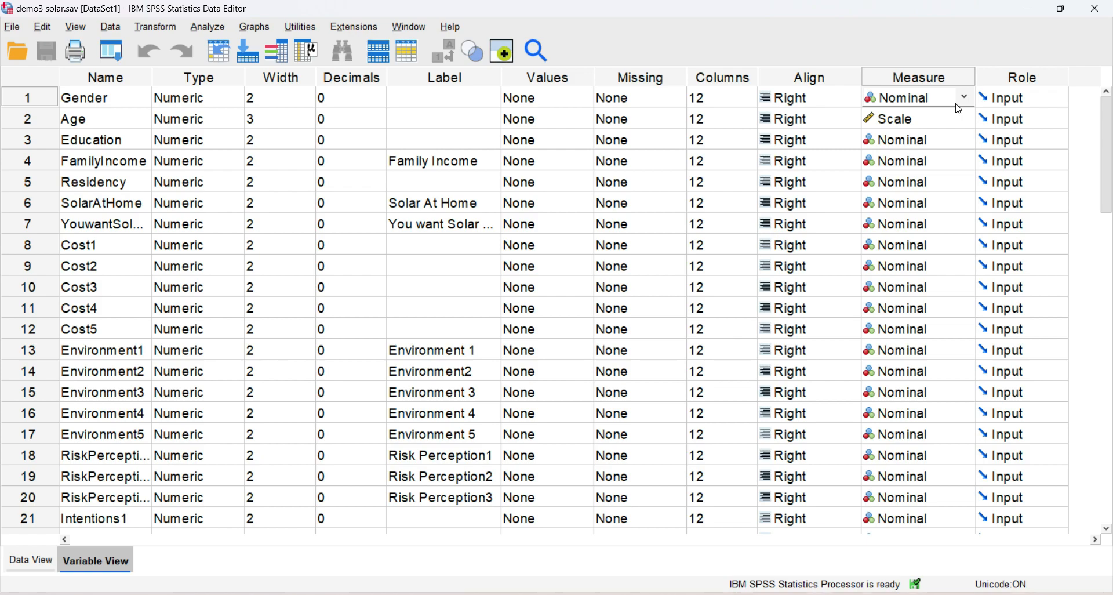
Step: Check the measurement level of Age, and set Education and FamilyIncome to Ordinal
{"action": "double_click", "coordinate": [93, 120]}
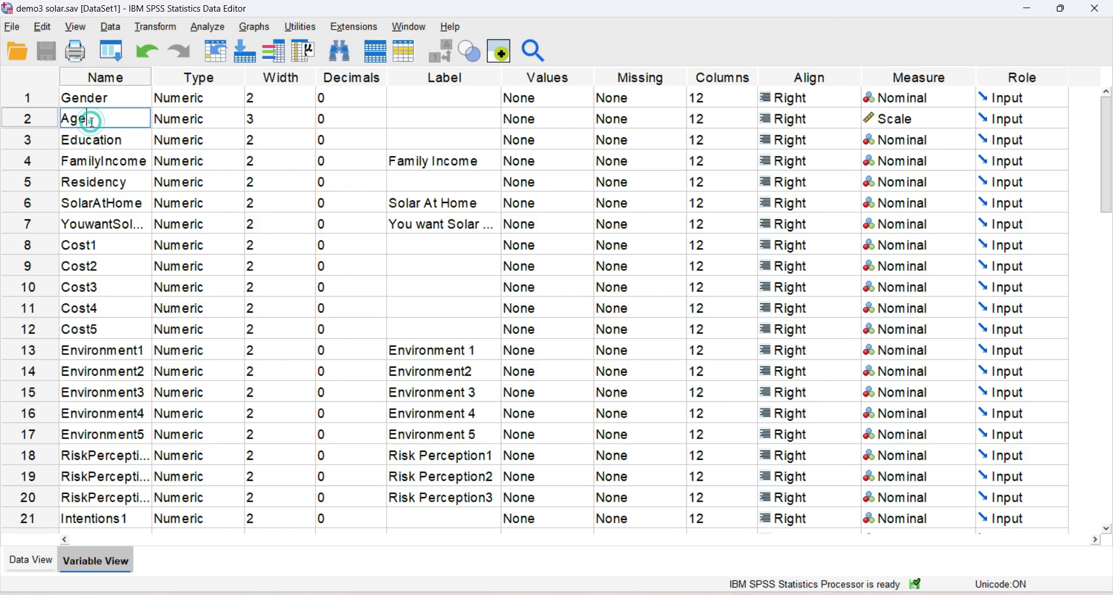
{"action": "left_click", "coordinate": [942, 124]}
{"action": "left_click", "coordinate": [942, 124]}
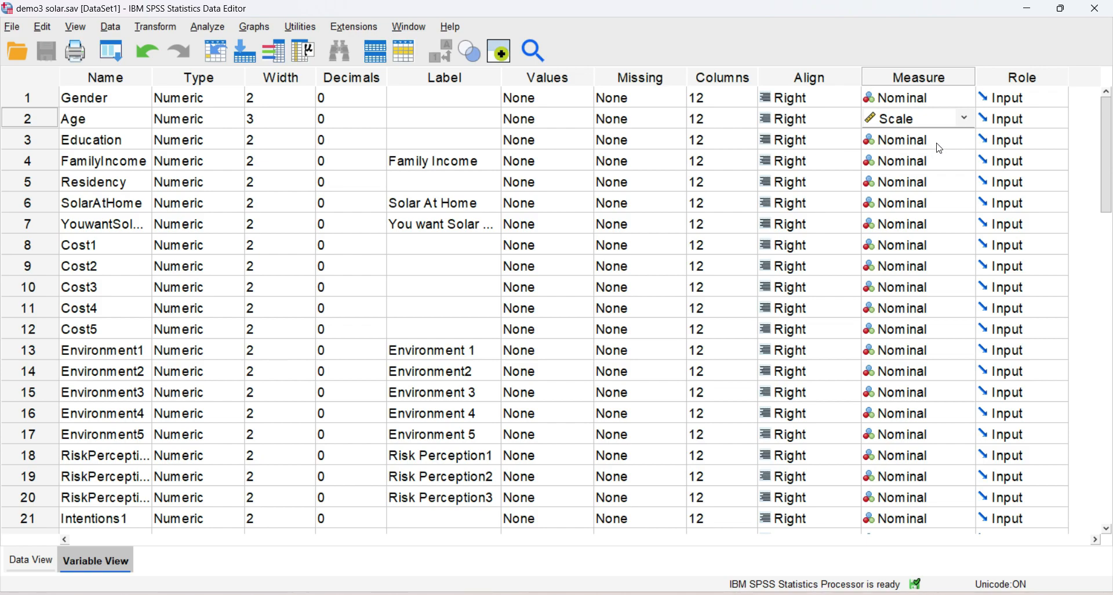
{"action": "left_click", "coordinate": [940, 146]}
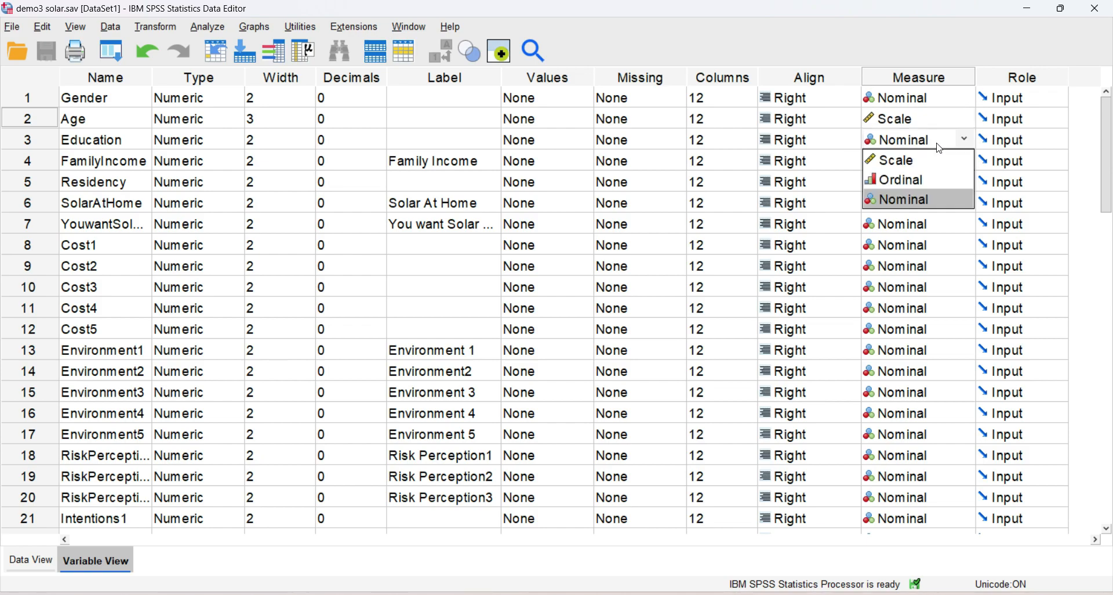
{"action": "left_click", "coordinate": [925, 184]}
{"action": "left_click", "coordinate": [964, 161]}
{"action": "left_click", "coordinate": [931, 203]}
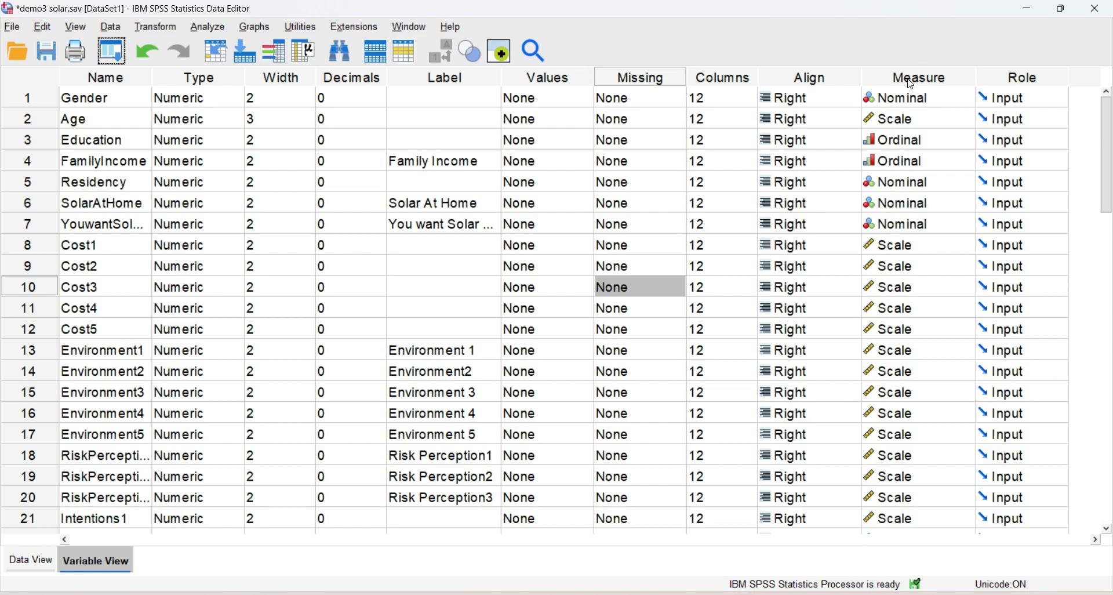
Step: Examine the Gender codes in the data, narrowing the column and going down to the cases around row 145
{"action": "left_click", "coordinate": [548, 98]}
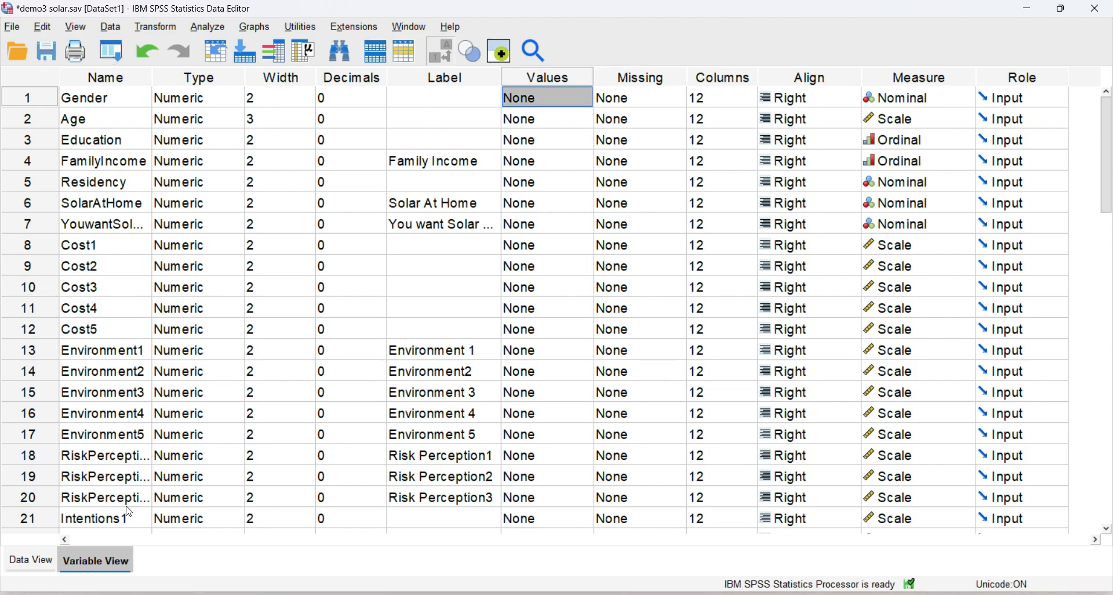
{"action": "left_click", "coordinate": [32, 560]}
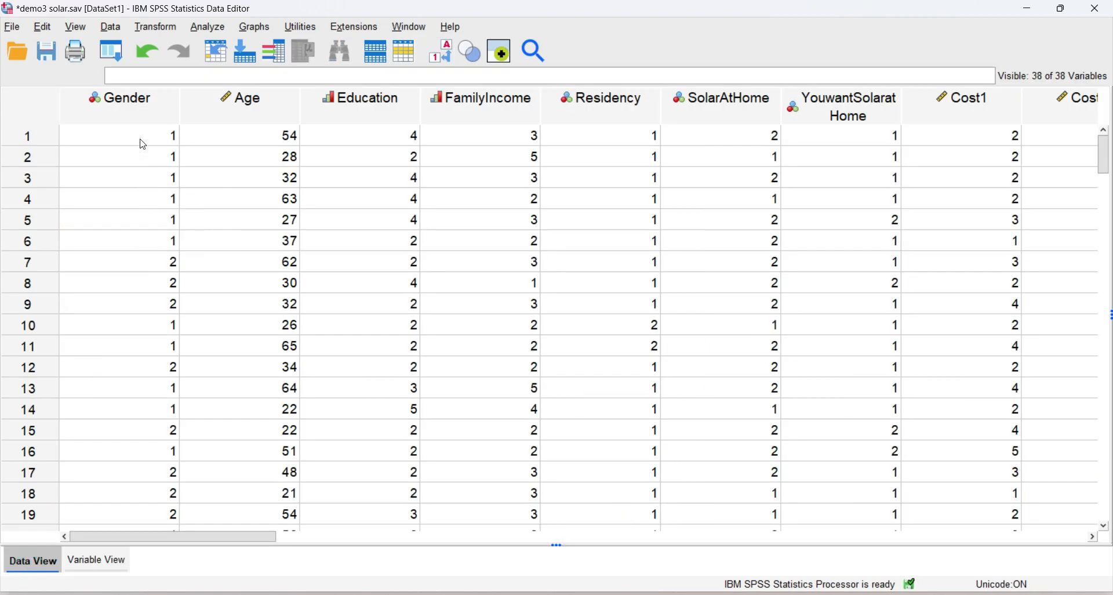
{"action": "left_click_drag", "start_coordinate": [180, 112], "coordinate": [153, 112]}
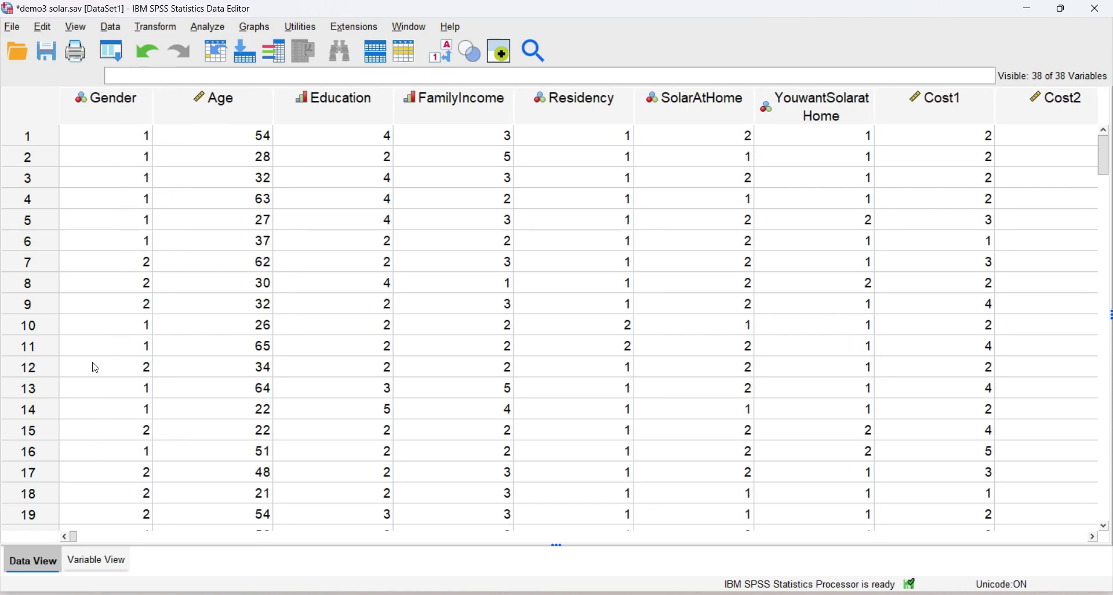
{"action": "left_click", "coordinate": [125, 141]}
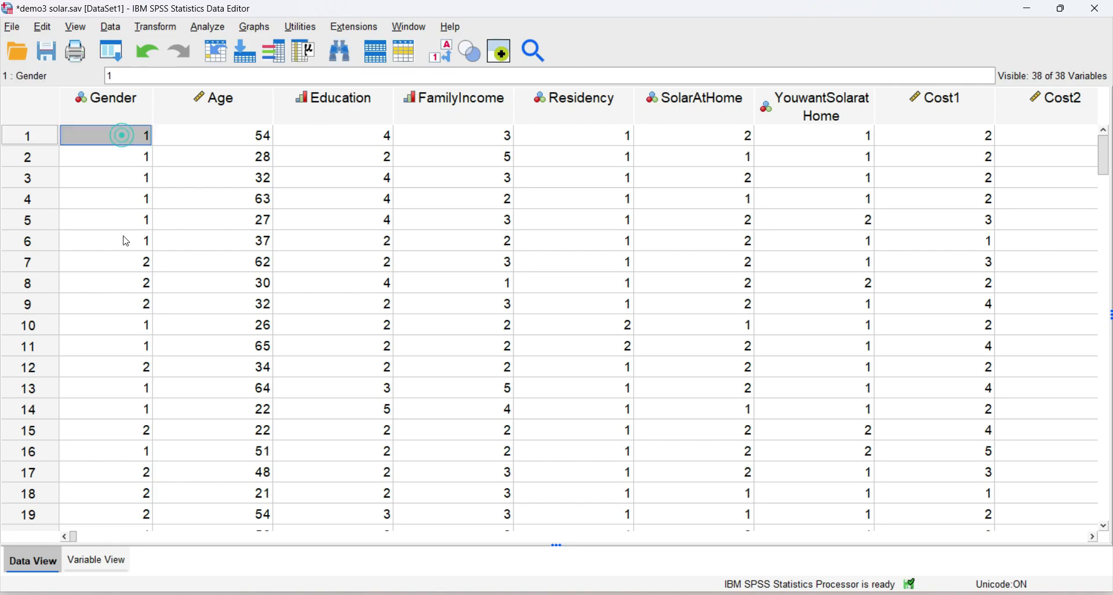
{"action": "left_click", "coordinate": [120, 261]}
{"action": "left_click_drag", "start_coordinate": [1105, 173], "coordinate": [1105, 436]}
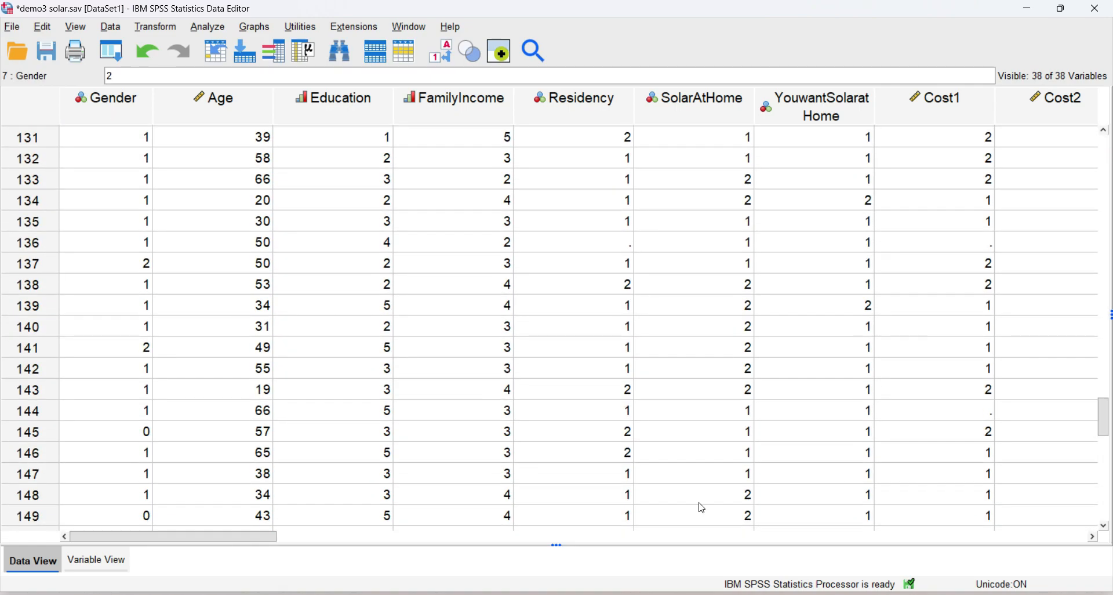
{"action": "left_click", "coordinate": [114, 435]}
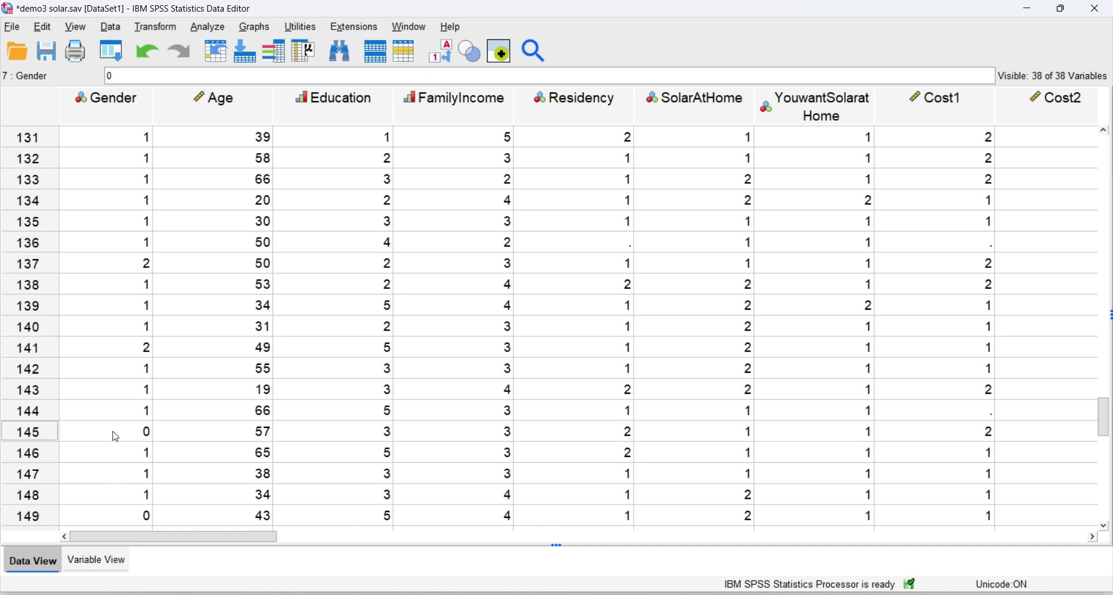
Step: Open the value labels of the Gender variable and add the label "Did not mention" for value 0
{"action": "left_click", "coordinate": [94, 572]}
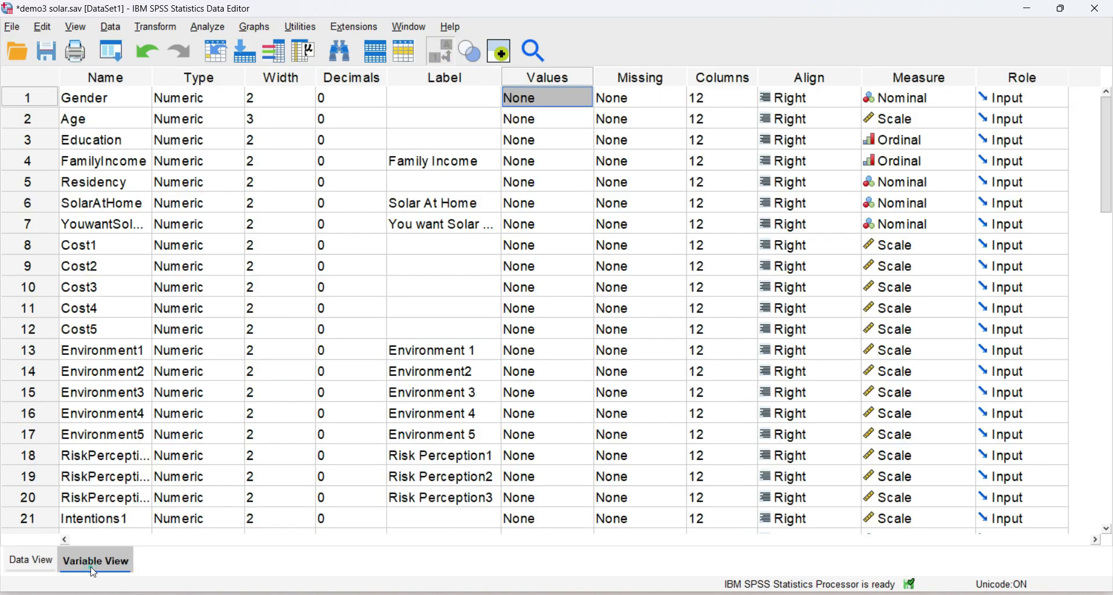
{"action": "left_click", "coordinate": [586, 98]}
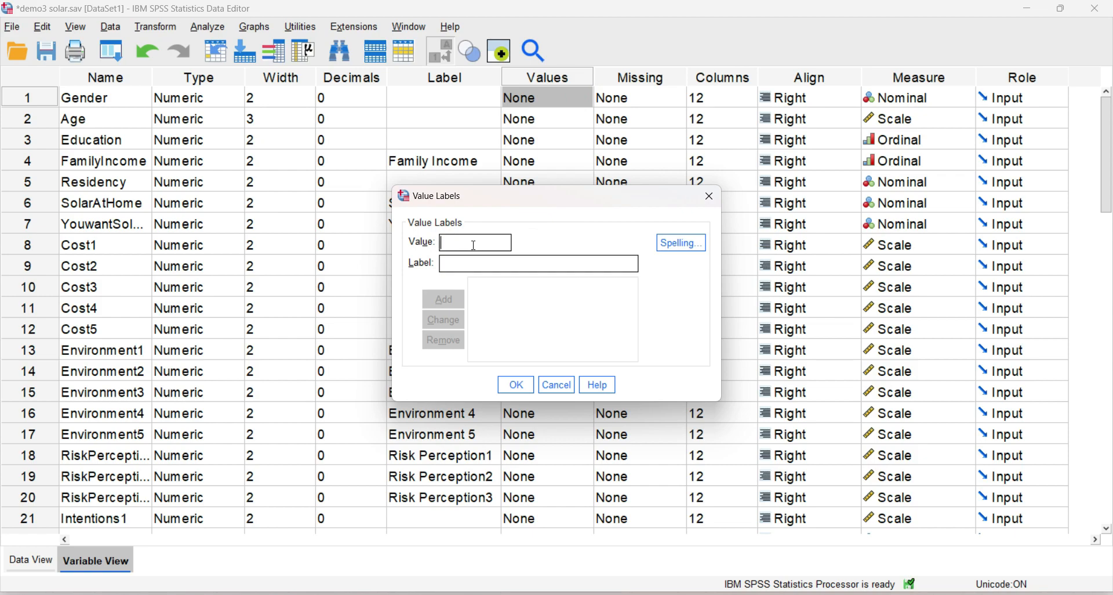
{"action": "key", "text": "Tab"}
{"action": "type", "text": "D"}
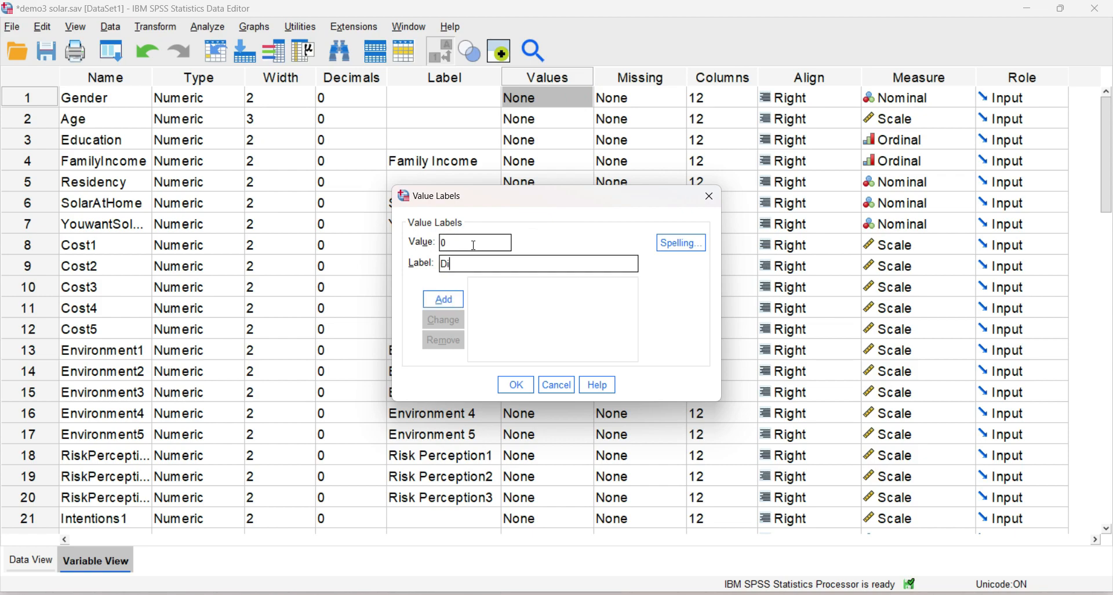
{"action": "type", "text": "id not mention"}
{"action": "left_click", "coordinate": [455, 299]}
Step: Add the Gender value labels 1 = "Male" and 2 = "Female", and apply the label definitions
{"action": "left_click", "coordinate": [474, 242]}
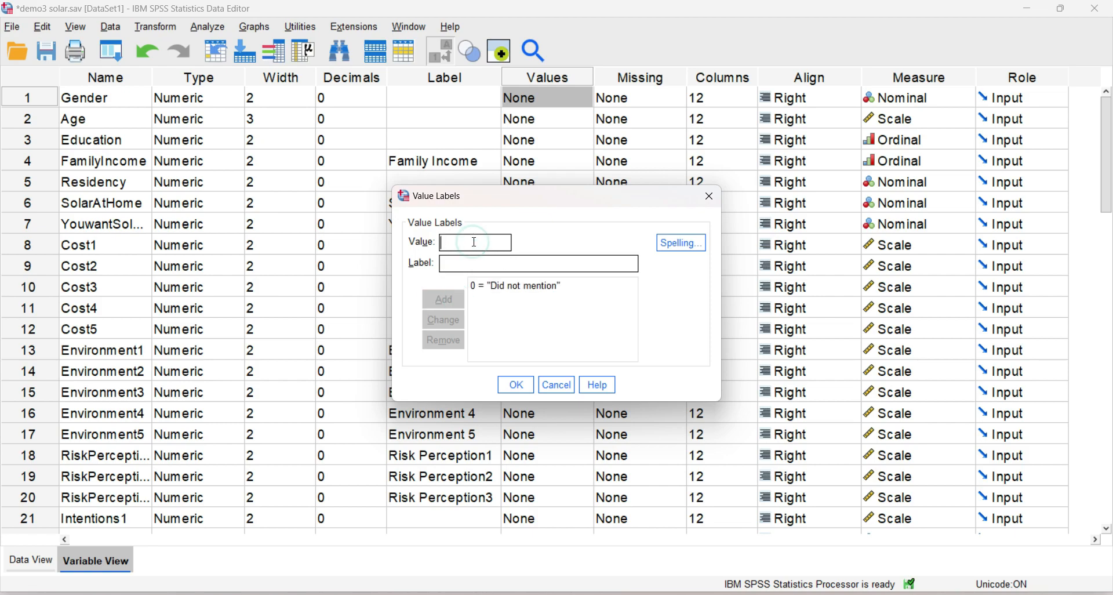
{"action": "type", "text": "Male"}
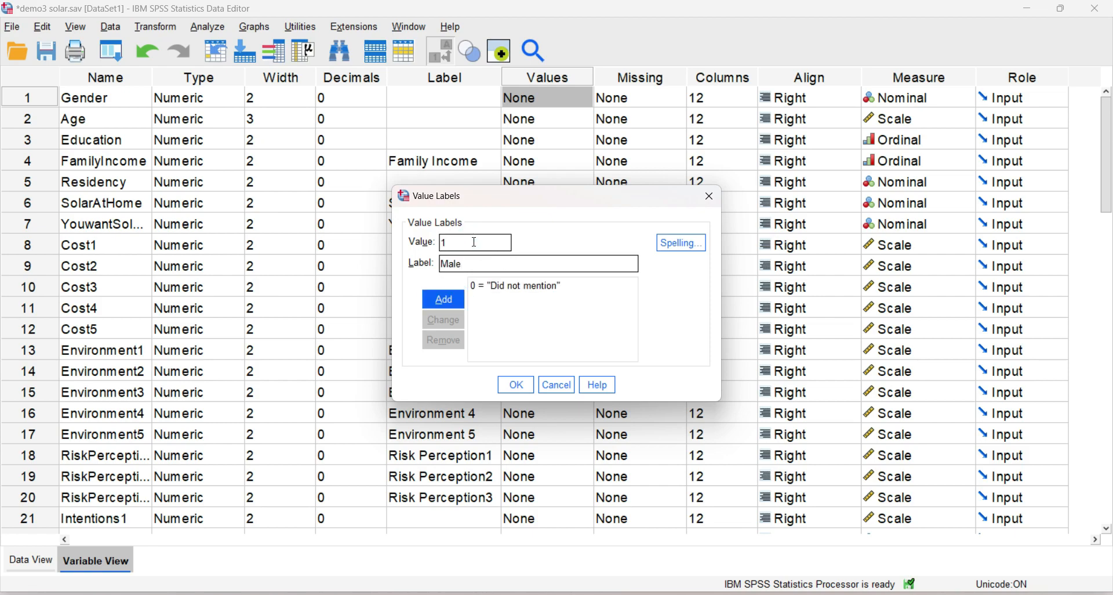
{"action": "left_click", "coordinate": [443, 299]}
{"action": "type", "text": "2"}
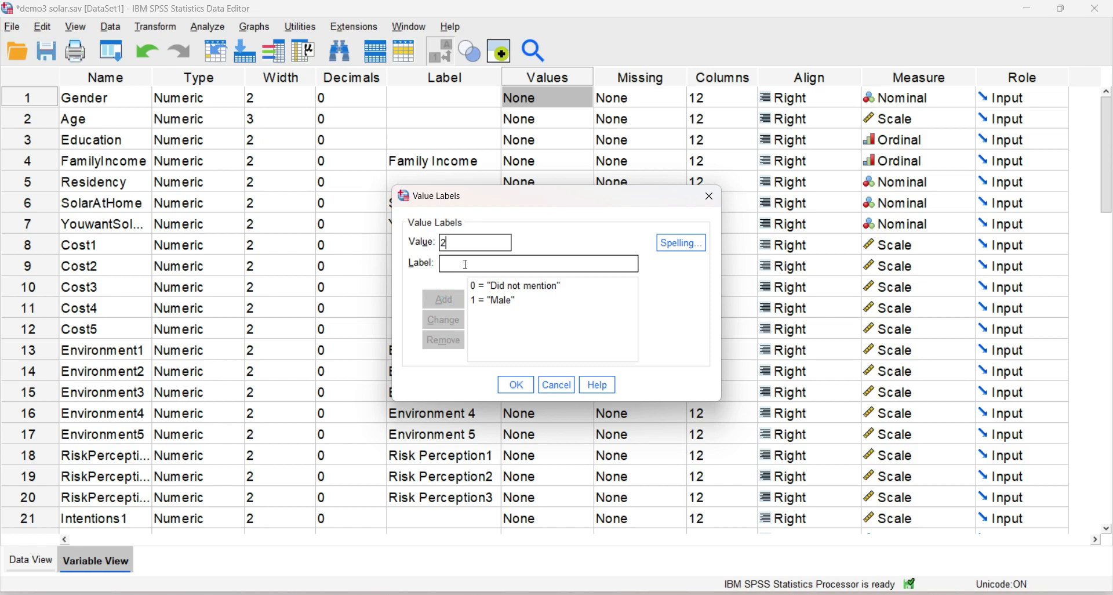
{"action": "type", "text": "Female"}
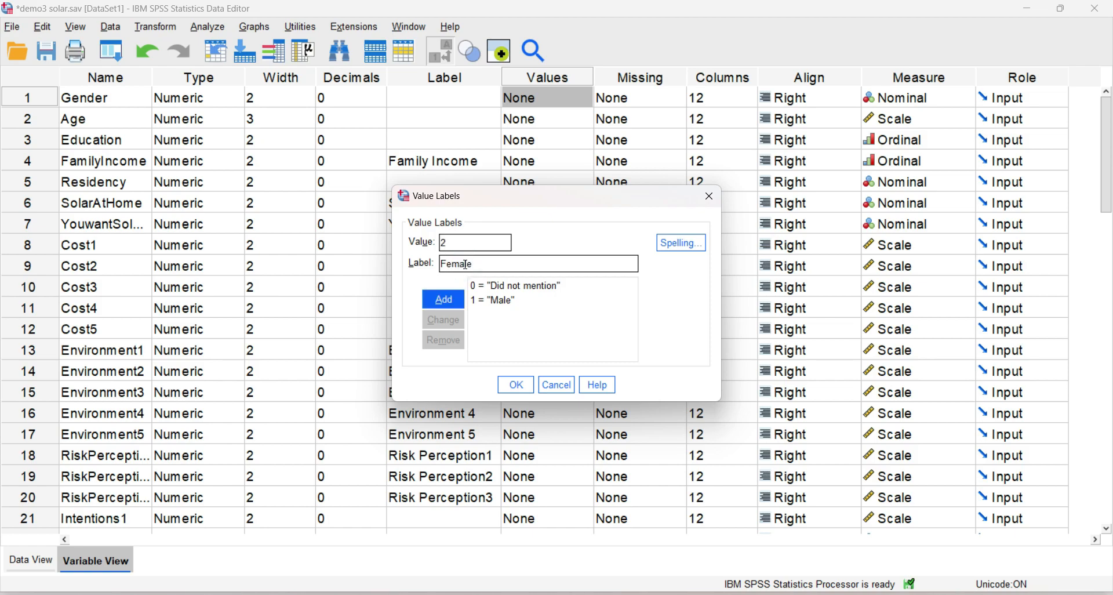
{"action": "left_click", "coordinate": [457, 294]}
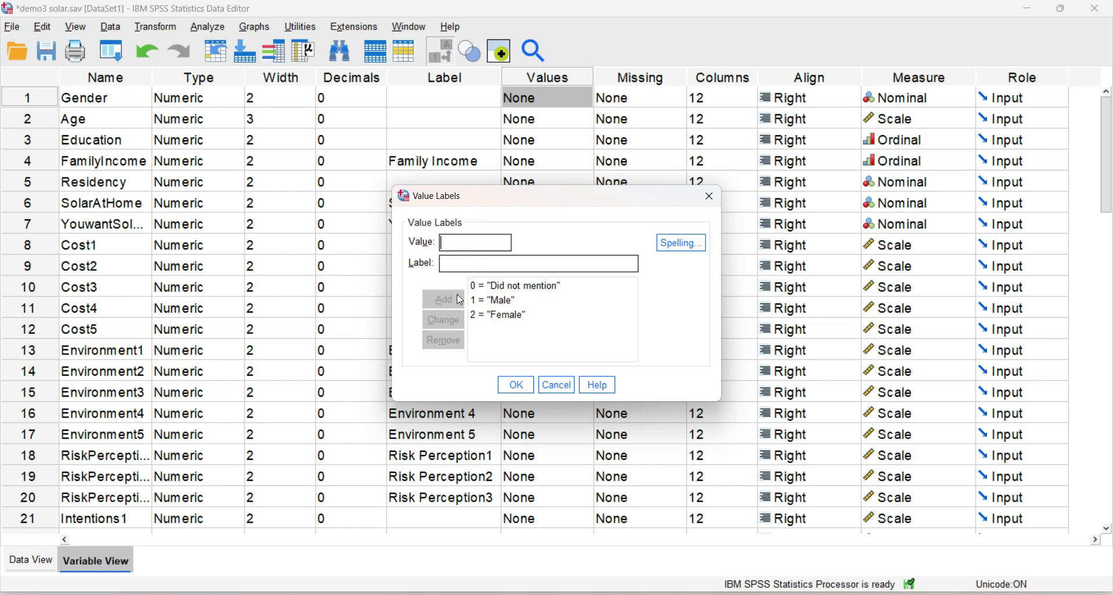
{"action": "left_click", "coordinate": [517, 386]}
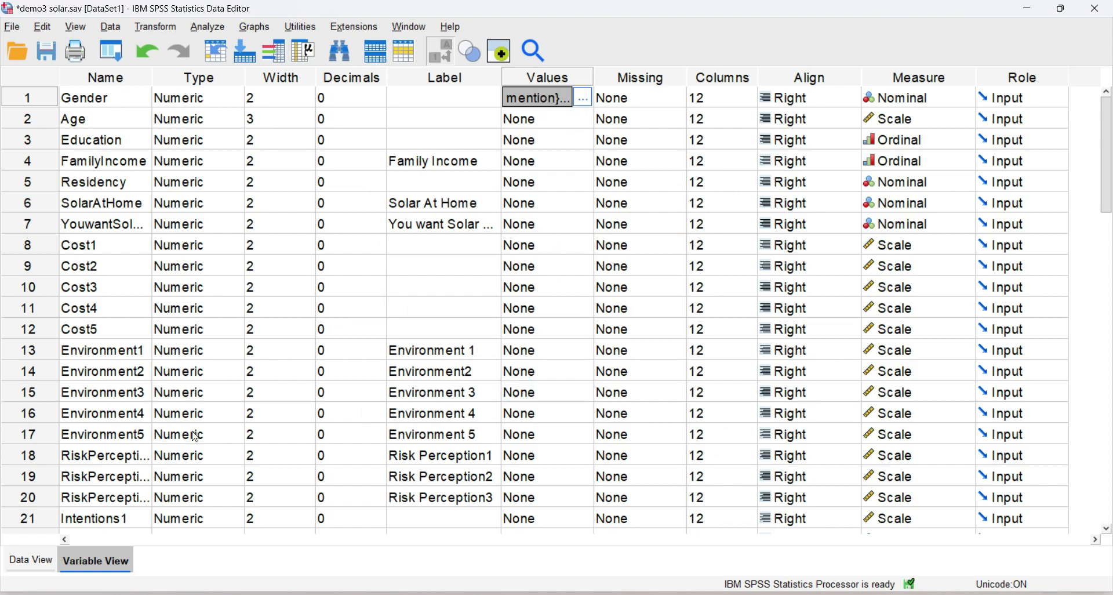
Step: Check the Gender labels in the data, switching the display to numeric codes and back, and return to the variable definitions
{"action": "left_click", "coordinate": [28, 560]}
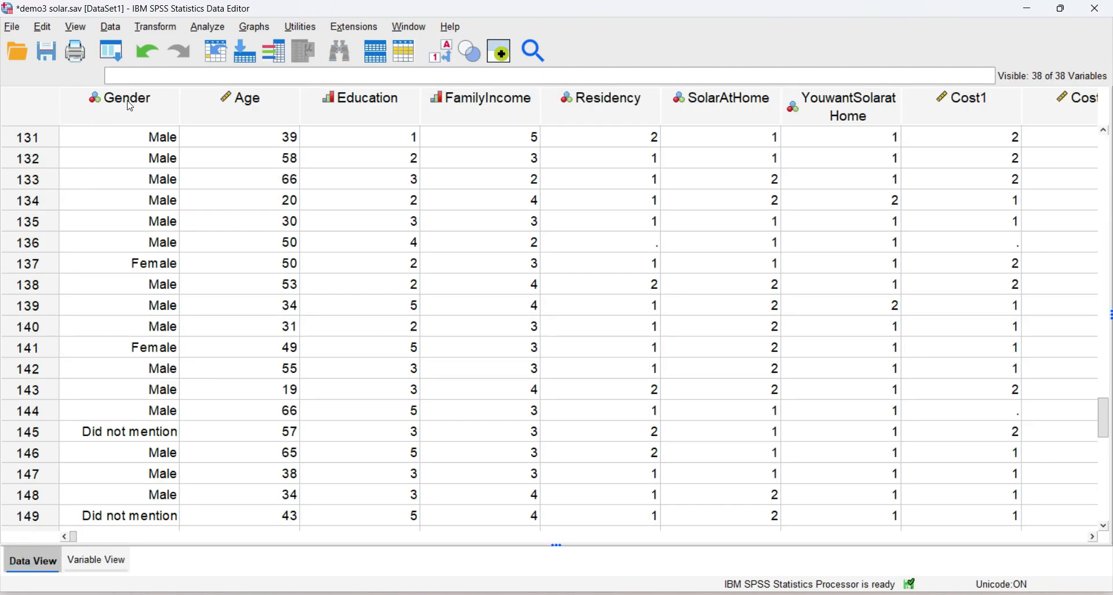
{"action": "left_click", "coordinate": [446, 58]}
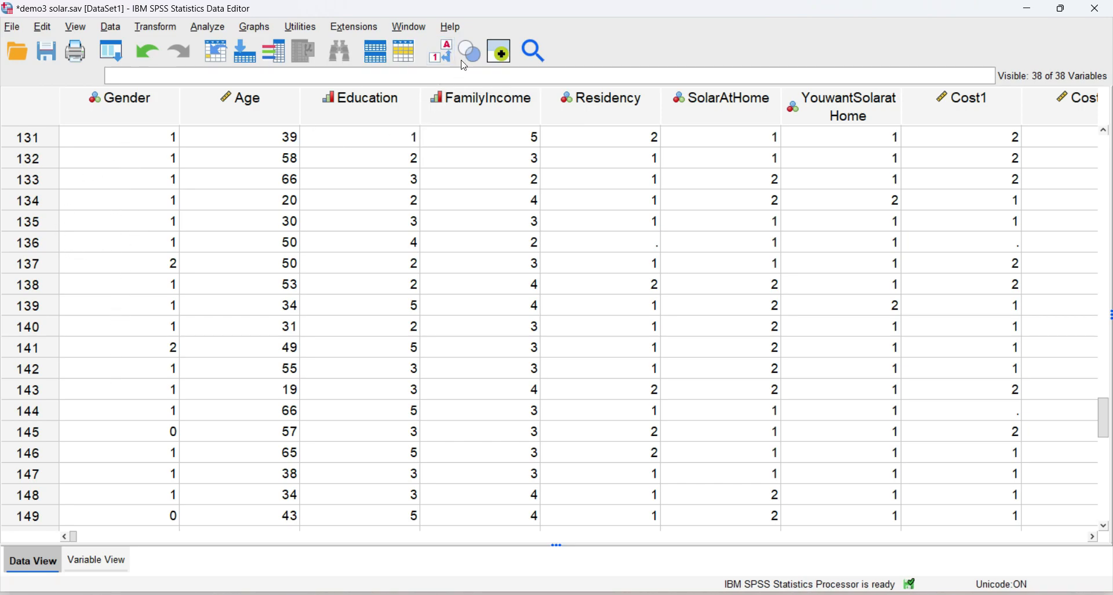
{"action": "left_click", "coordinate": [441, 52]}
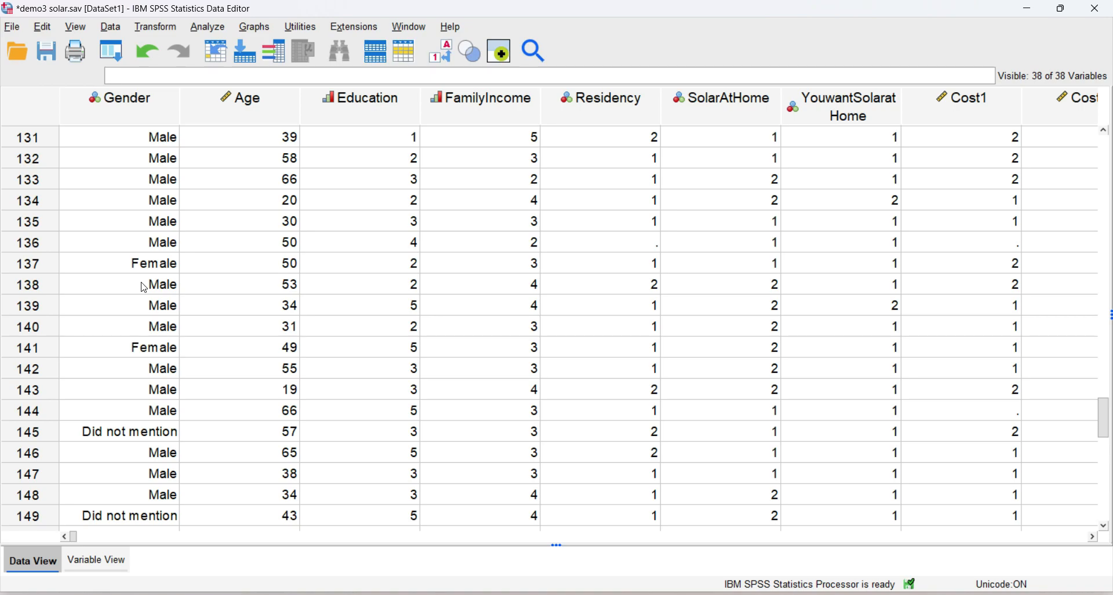
{"action": "left_click", "coordinate": [96, 560]}
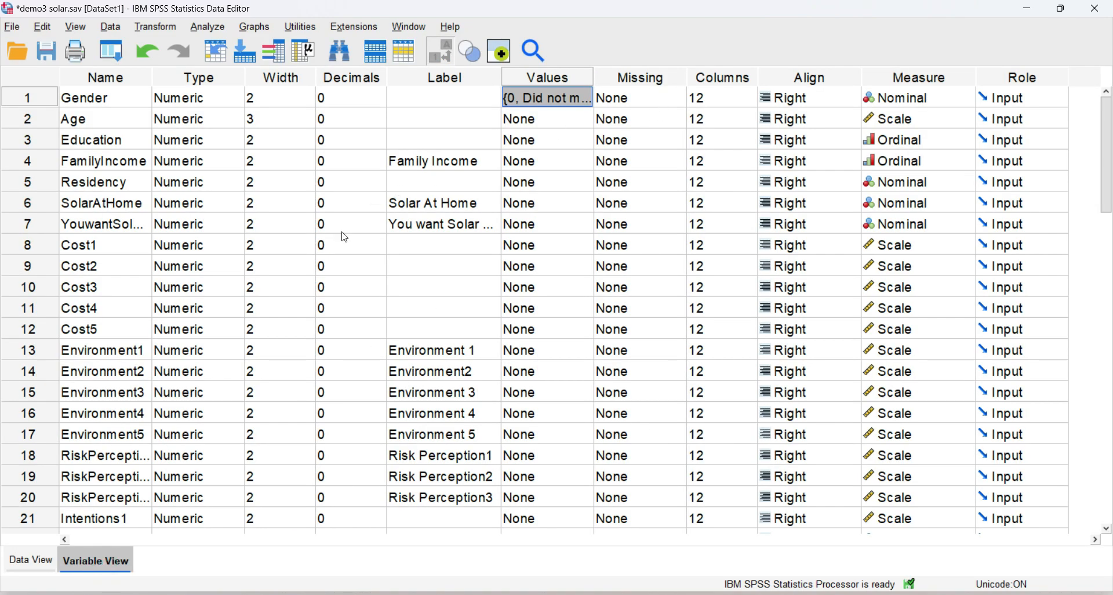
{"action": "left_click", "coordinate": [33, 557]}
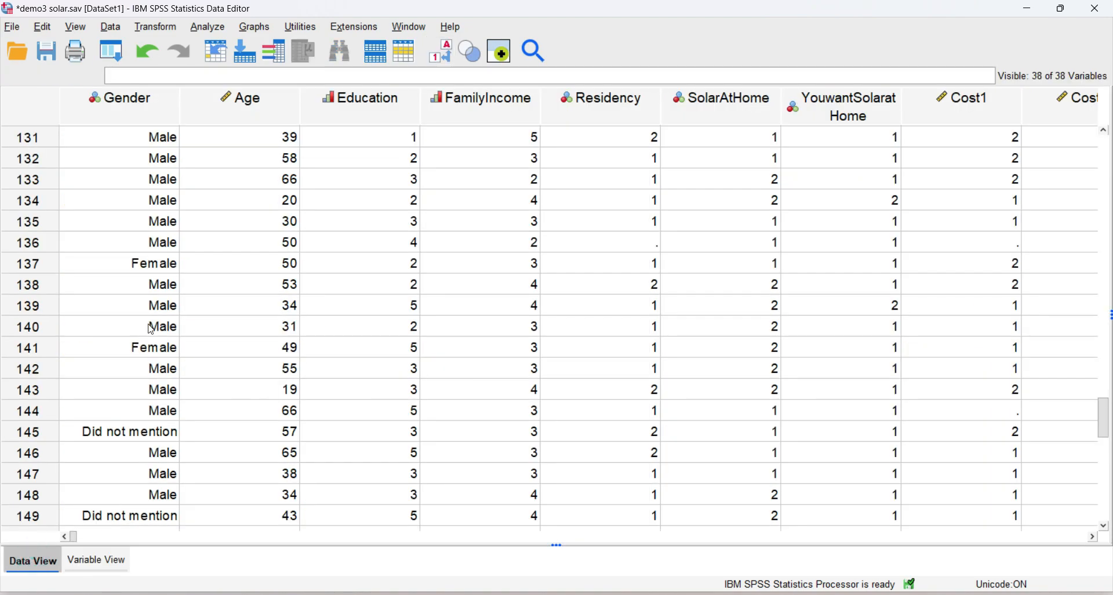
{"action": "key", "text": "ctrl+t"}
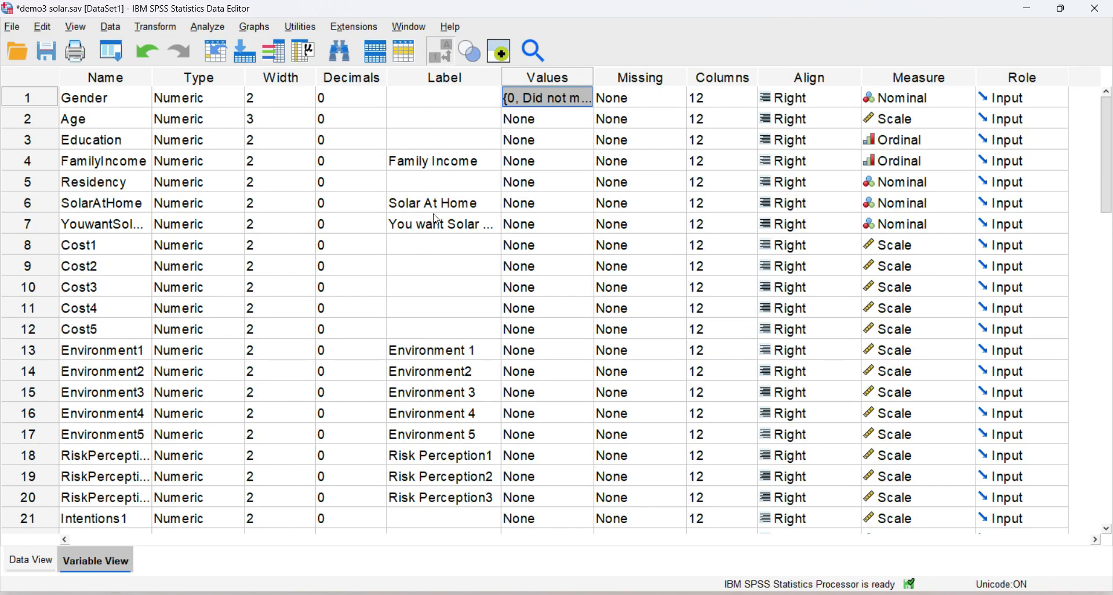
Step: Copy the survey statement "The production of solar energy may put additional cost on consumers" from Word into the variable label of Cost1
{"action": "left_click", "coordinate": [413, 246]}
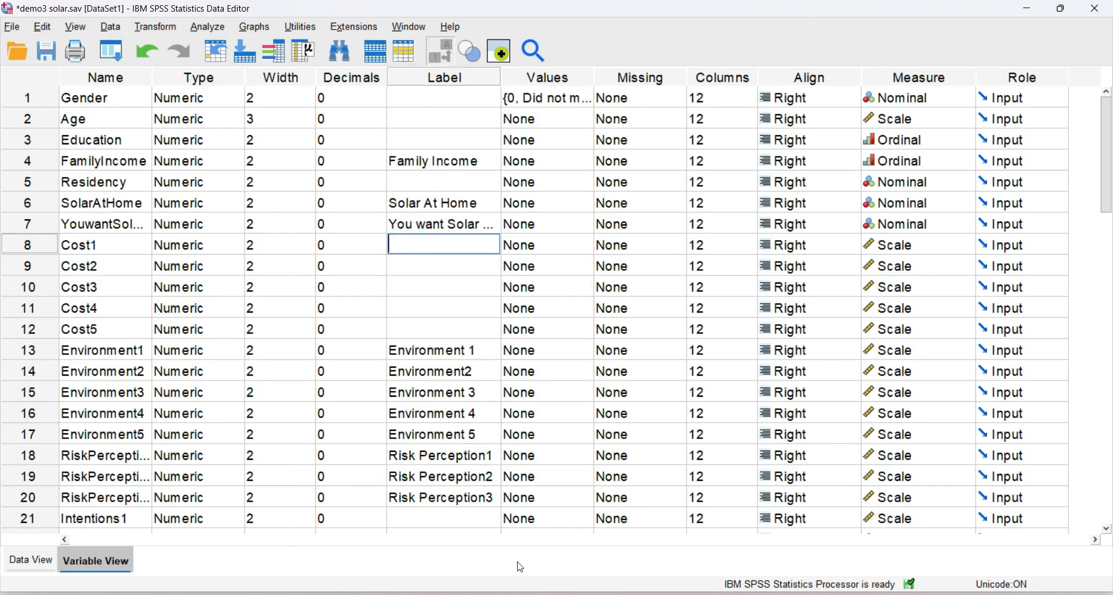
{"action": "key", "text": "alt+Tab"}
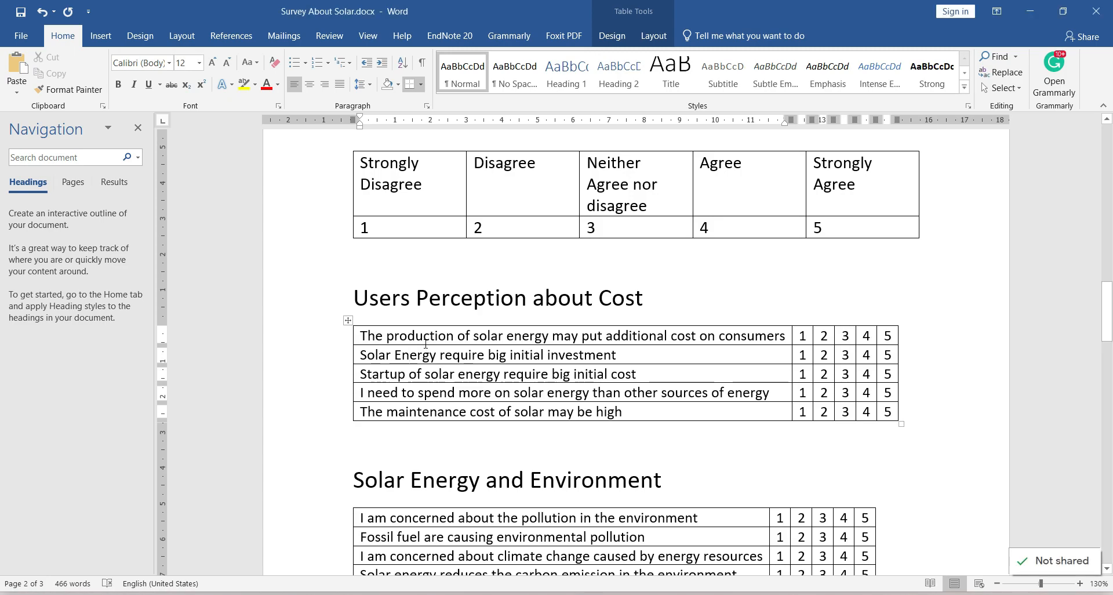
{"action": "left_click_drag", "start_coordinate": [362, 335], "coordinate": [764, 339]}
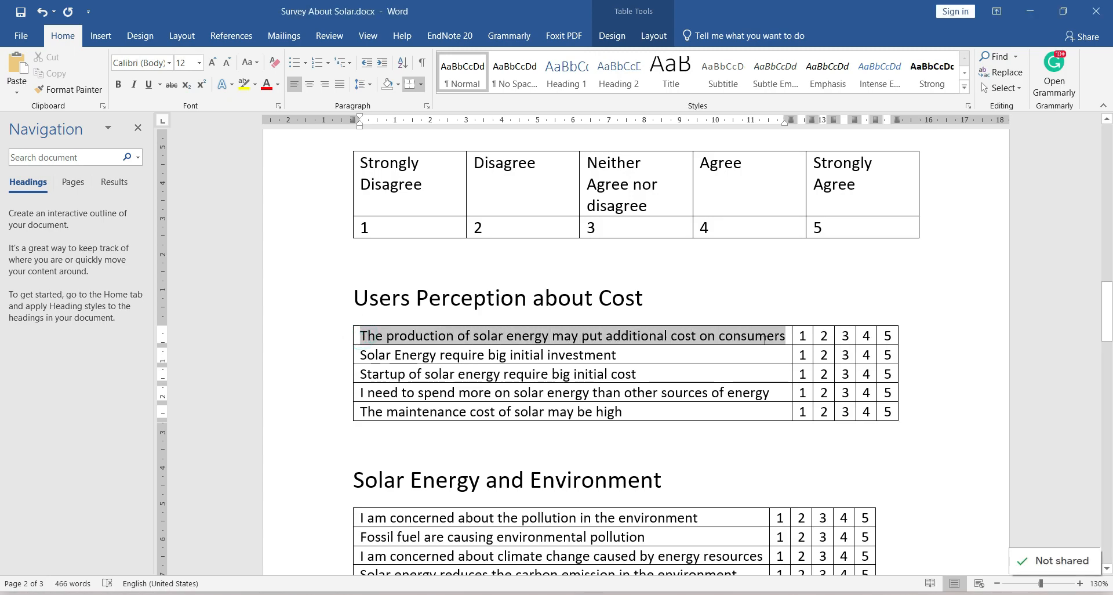
{"action": "key", "text": "ctrl+c"}
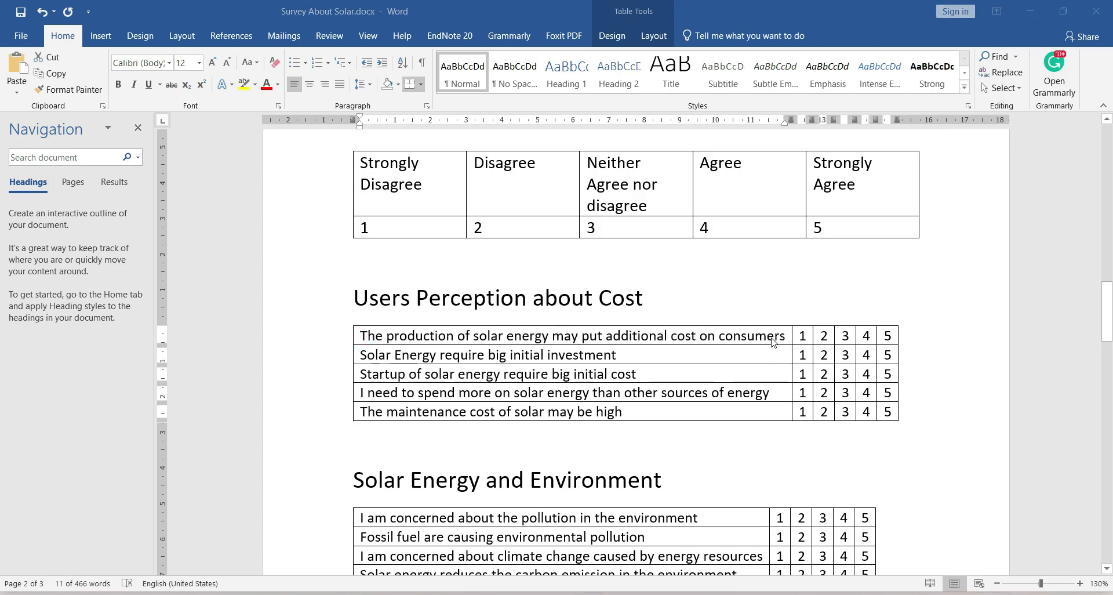
{"action": "key", "text": "alt+Tab"}
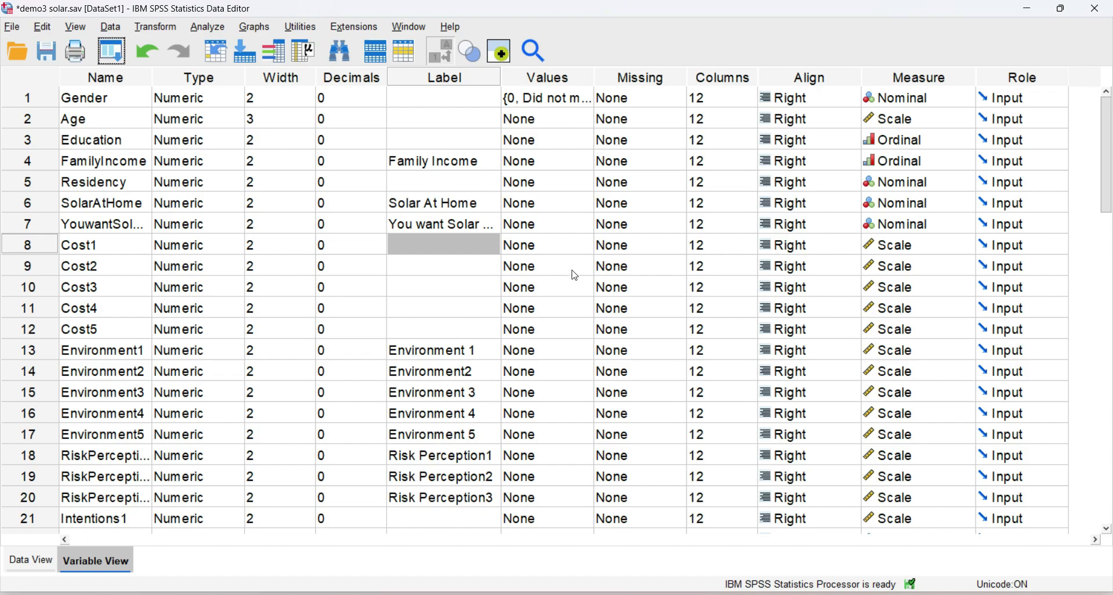
{"action": "double_click", "coordinate": [436, 246]}
{"action": "key", "text": "ctrl+v"}
{"action": "right_click", "coordinate": [437, 248]}
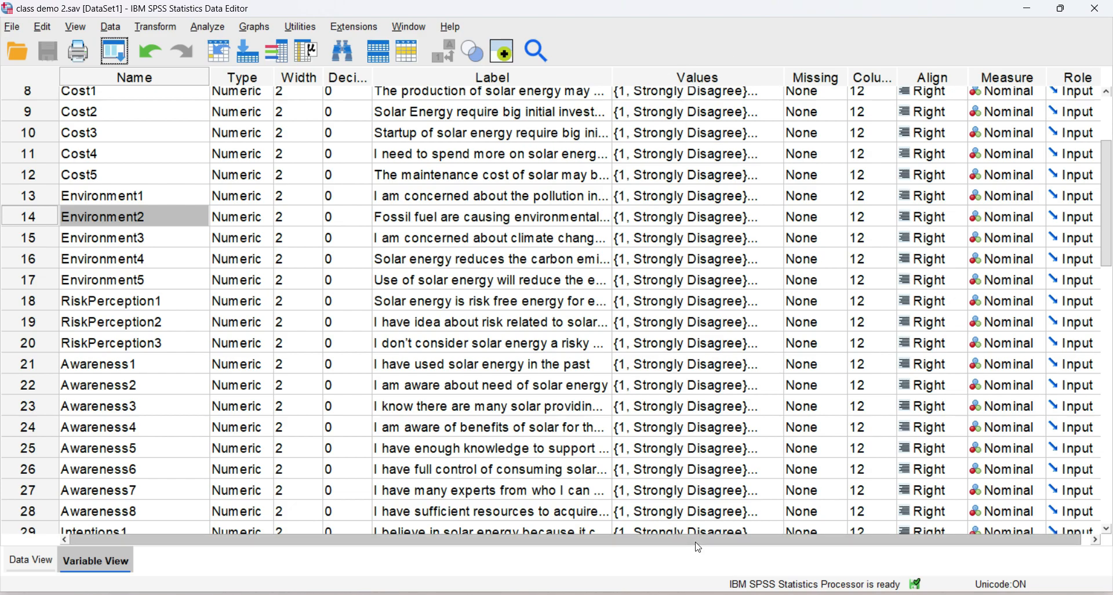
Step: Review the labels and values of the class demo 2.sav variables down to the last one, and display its data as value labels
{"action": "left_click_drag", "start_coordinate": [695, 539], "coordinate": [703, 539]}
{"action": "left_click_drag", "start_coordinate": [1108, 239], "coordinate": [1108, 305]}
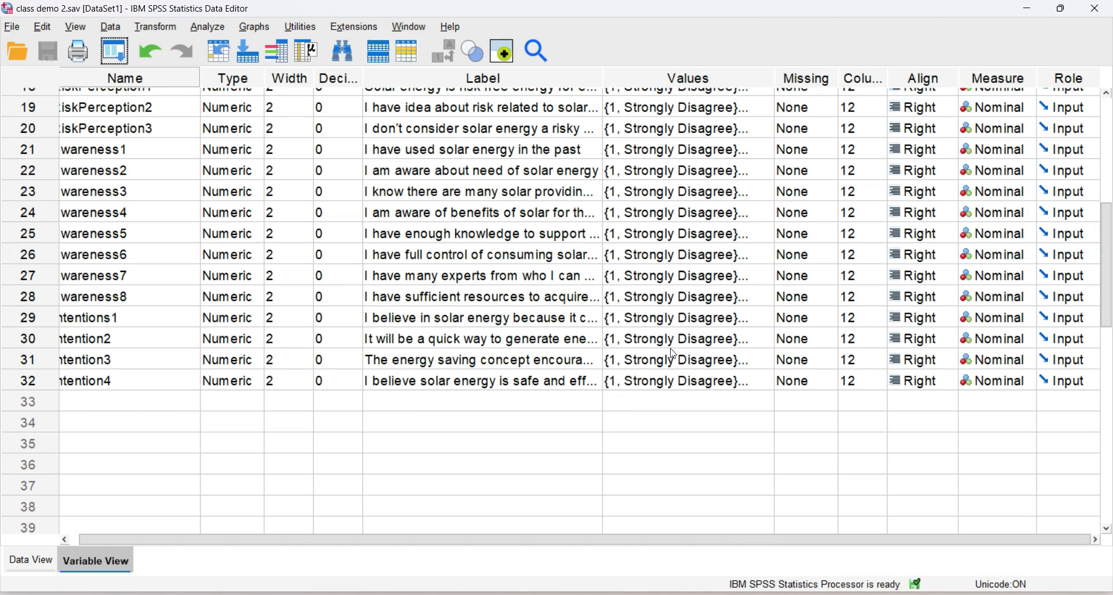
{"action": "left_click", "coordinate": [653, 359]}
{"action": "left_click", "coordinate": [659, 386]}
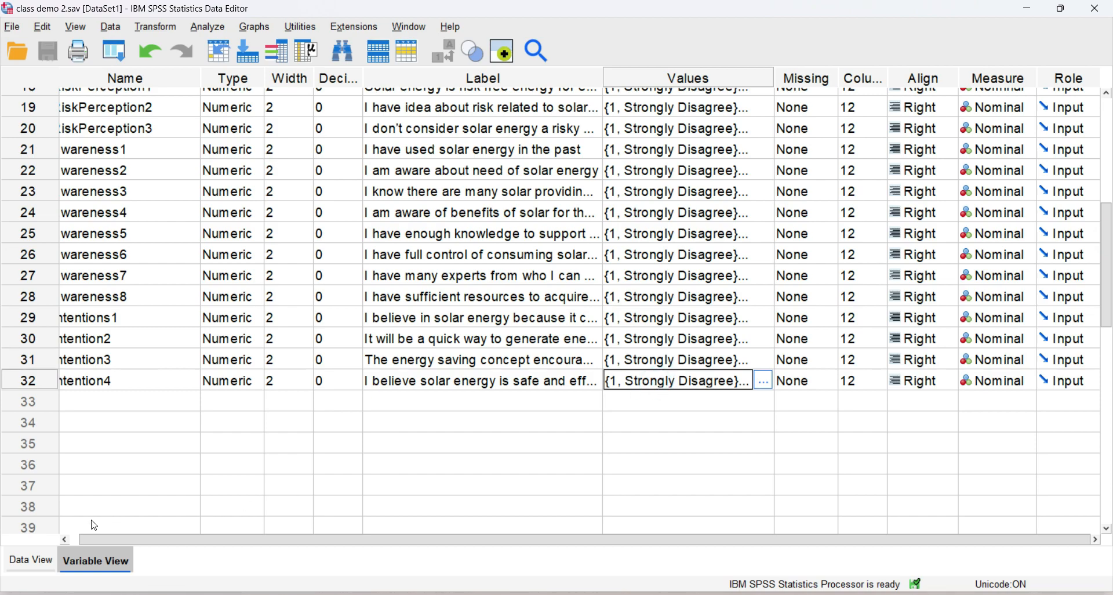
{"action": "left_click", "coordinate": [30, 560]}
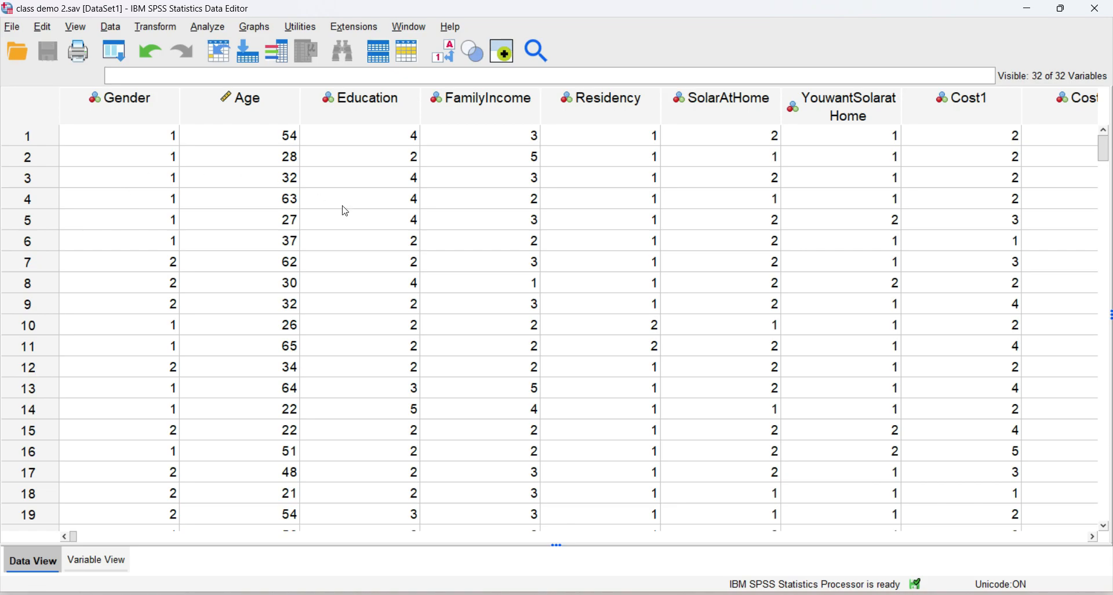
{"action": "left_click", "coordinate": [449, 53]}
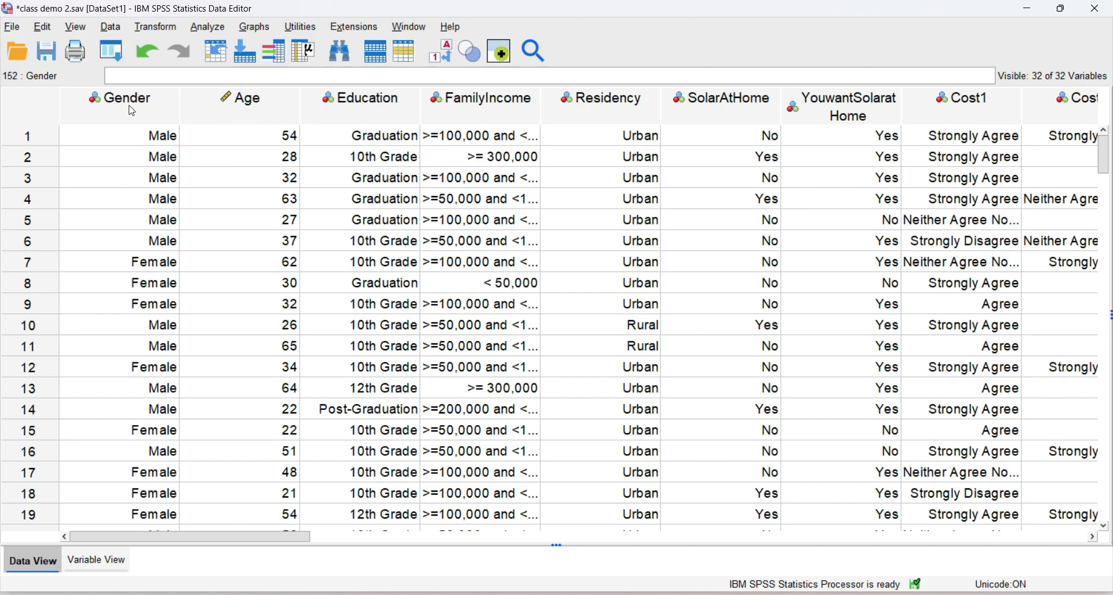
Step: Switch to the response solar 2 workbook in Excel, insert a column before Gender and head it "SrNo"
{"action": "mouse_move", "coordinate": [133, 110]}
{"action": "key", "text": "alt+Tab"}
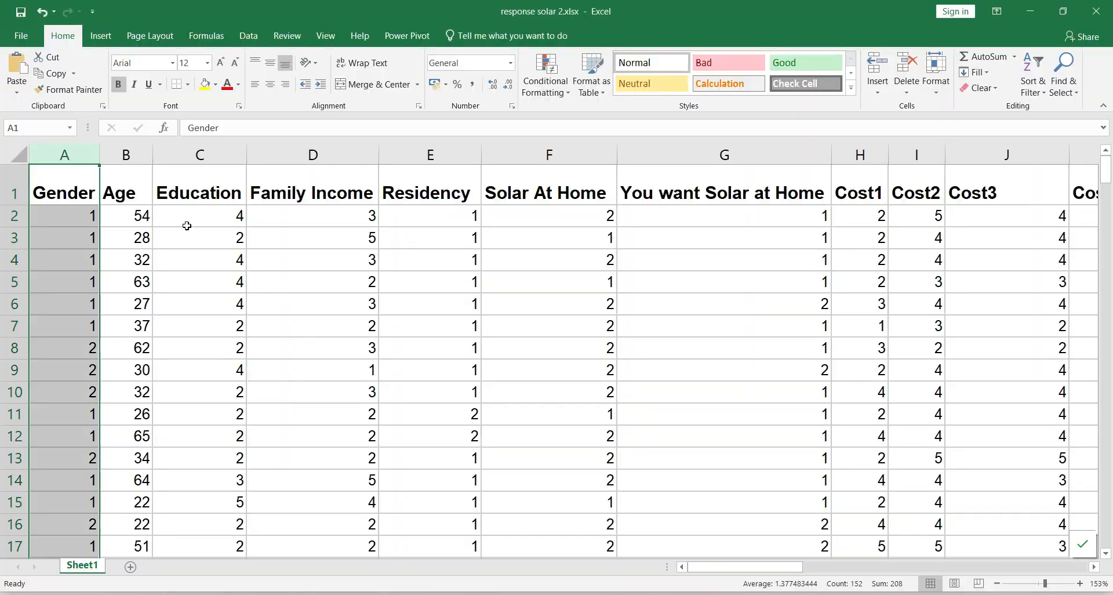
{"action": "right_click", "coordinate": [71, 154]}
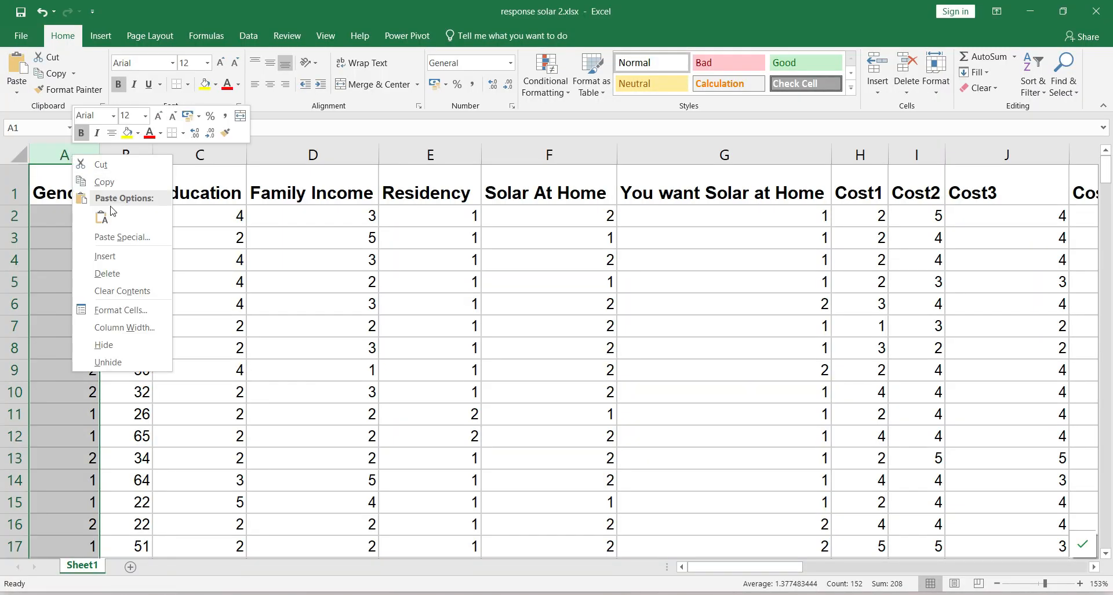
{"action": "left_click", "coordinate": [131, 254]}
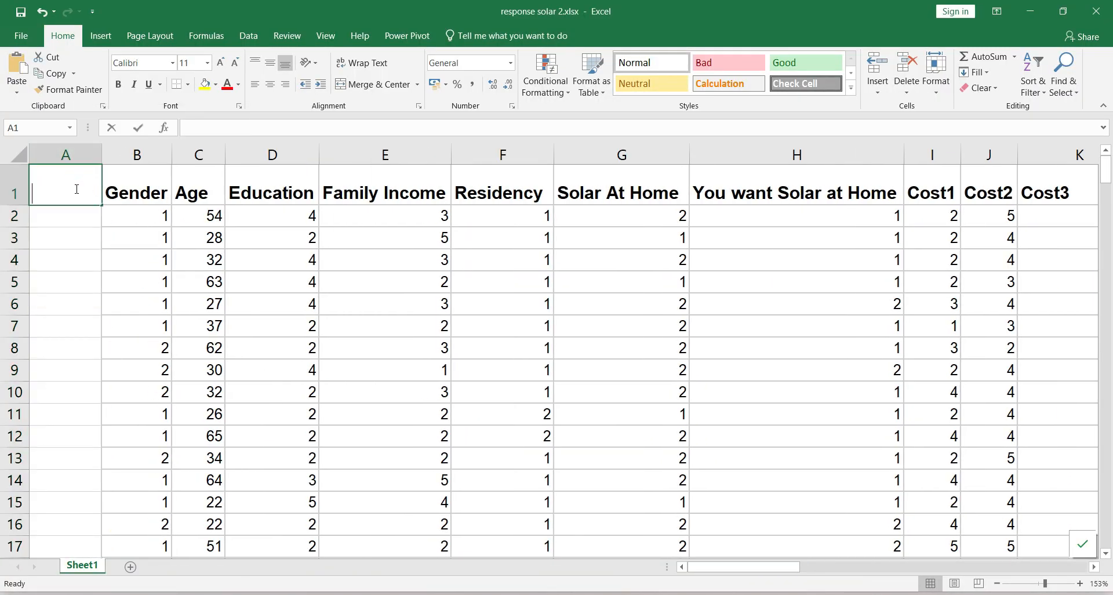
{"action": "type", "text": "SrNo"}
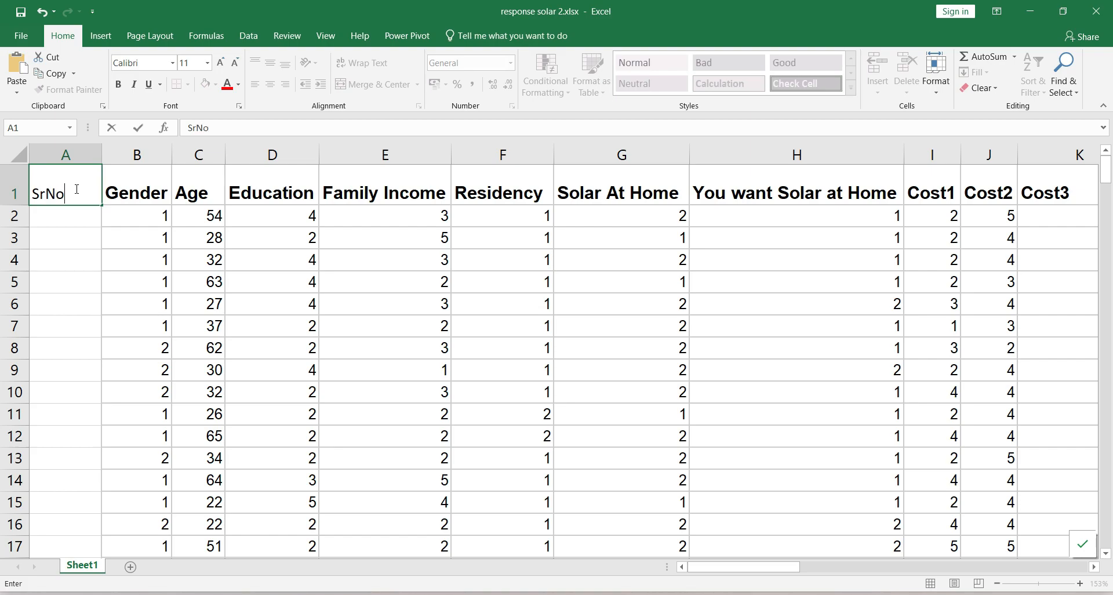
{"action": "key", "text": "Return"}
Step: Enter 1 and 2 as the first serial numbers and fill the series down the SrNo column for all responses
{"action": "type", "text": "1"}
{"action": "key", "text": "Return"}
{"action": "type", "text": "2"}
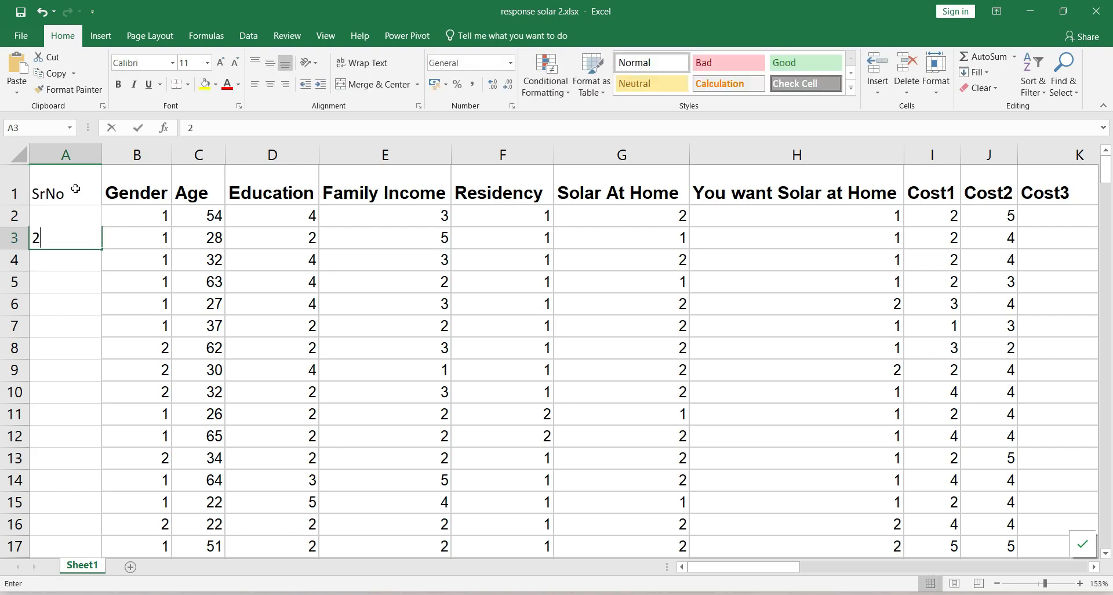
{"action": "key", "text": "Return"}
{"action": "left_click_drag", "start_coordinate": [88, 216], "coordinate": [91, 237]}
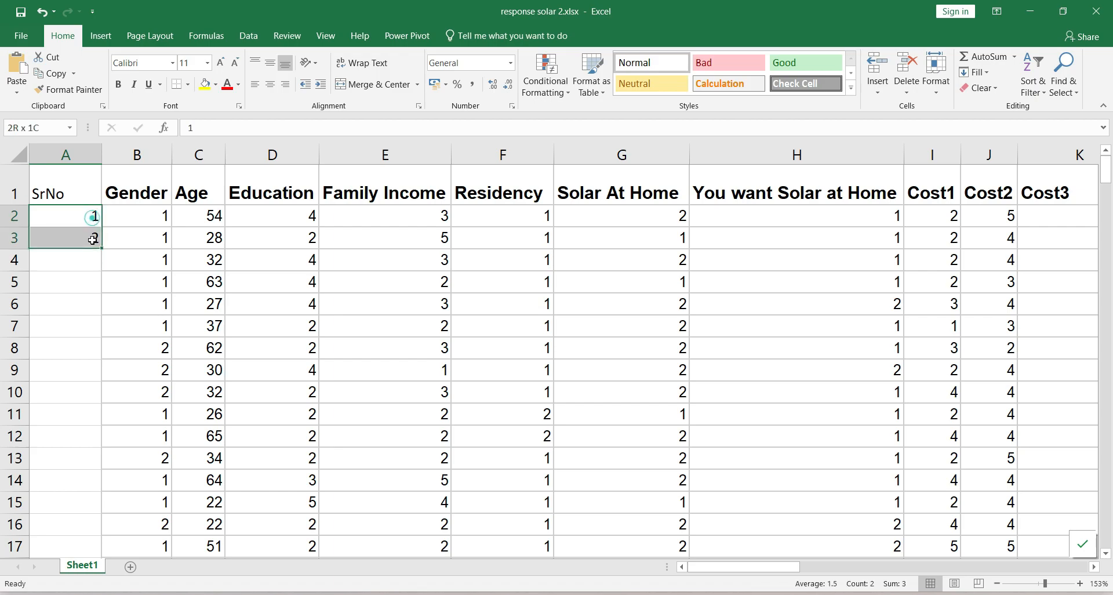
{"action": "double_click", "coordinate": [101, 246]}
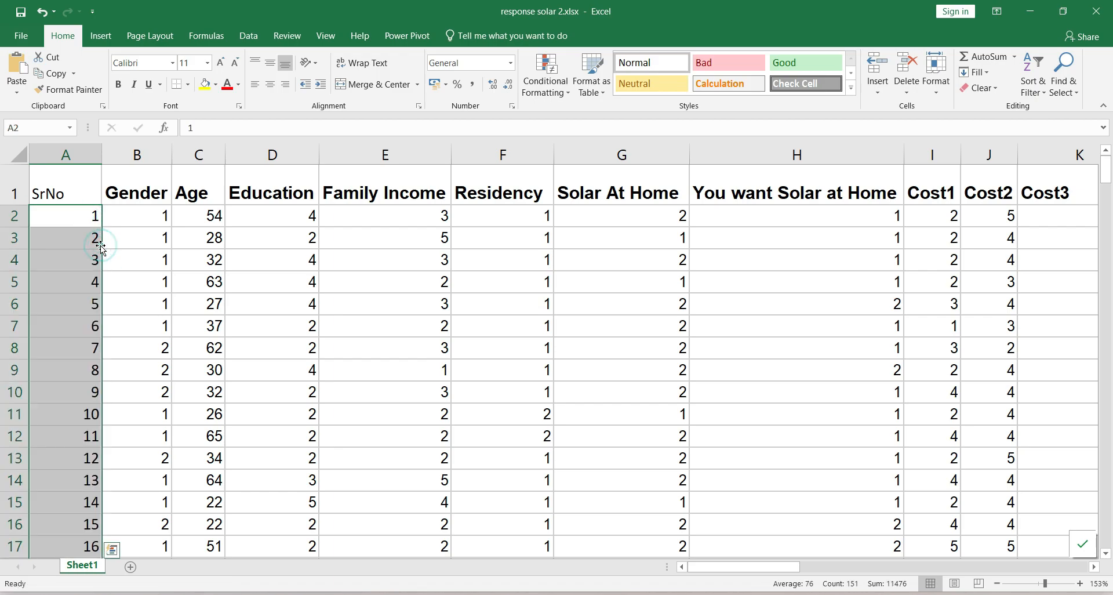
{"action": "scroll", "coordinate": [101, 247], "scroll_direction": "down", "scroll_amount": 20}
Step: Switch back to class demo 2.sav in SPSS, insert a variable before Gender and name it SrNo
{"action": "key", "text": "alt+Tab"}
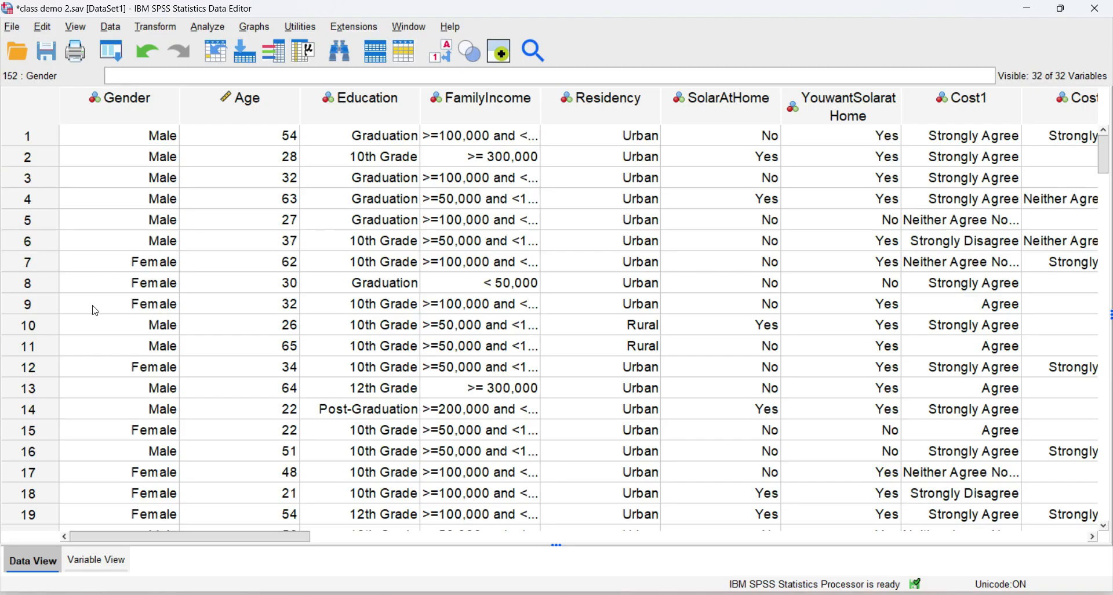
{"action": "left_click", "coordinate": [115, 560]}
{"action": "left_click", "coordinate": [41, 102]}
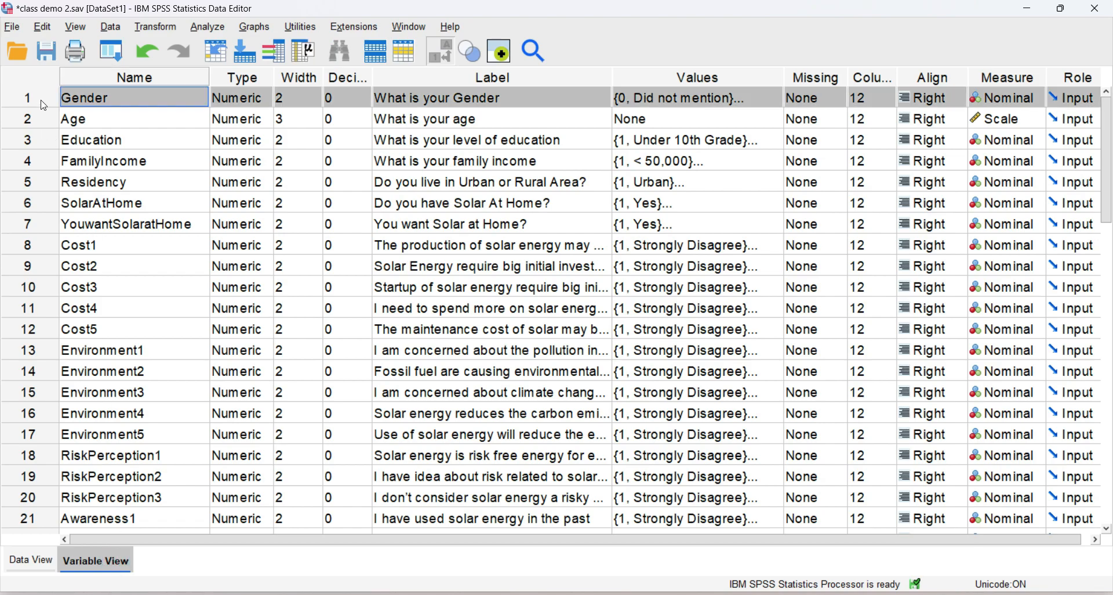
{"action": "right_click", "coordinate": [43, 103]}
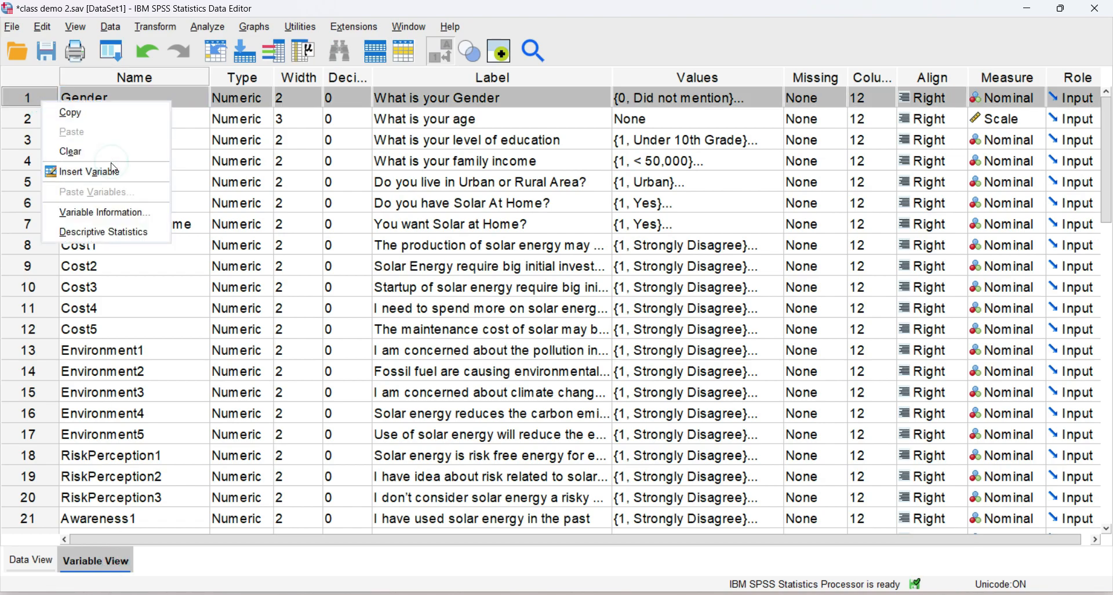
{"action": "left_click", "coordinate": [90, 172]}
{"action": "left_click", "coordinate": [70, 92]}
{"action": "left_click_drag", "start_coordinate": [70, 90], "coordinate": [62, 94]}
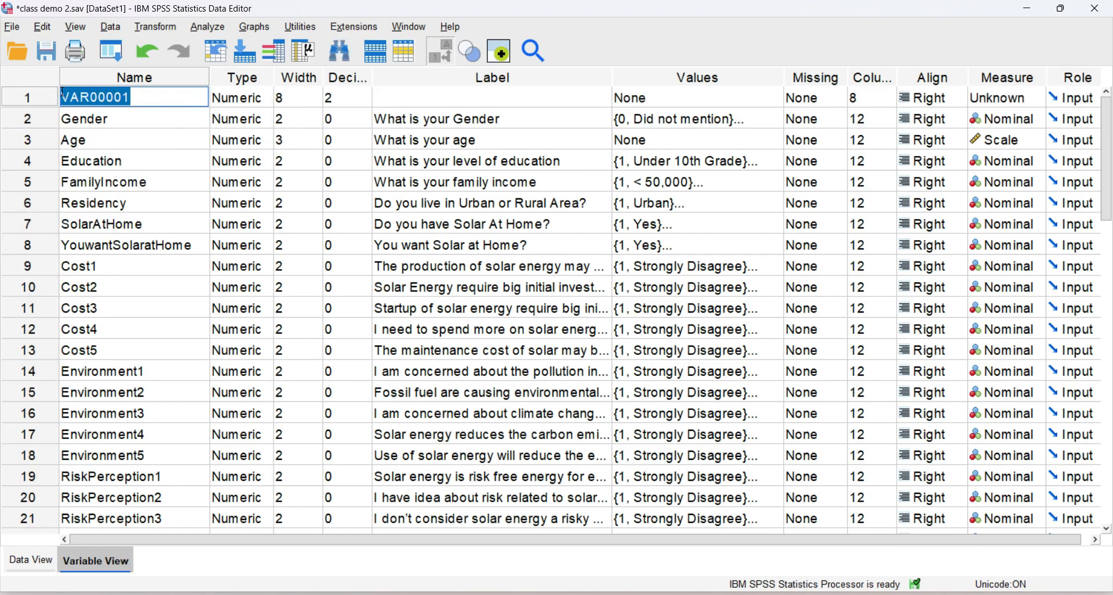
{"action": "type", "text": "fd"}
{"action": "type", "text": "Sr"}
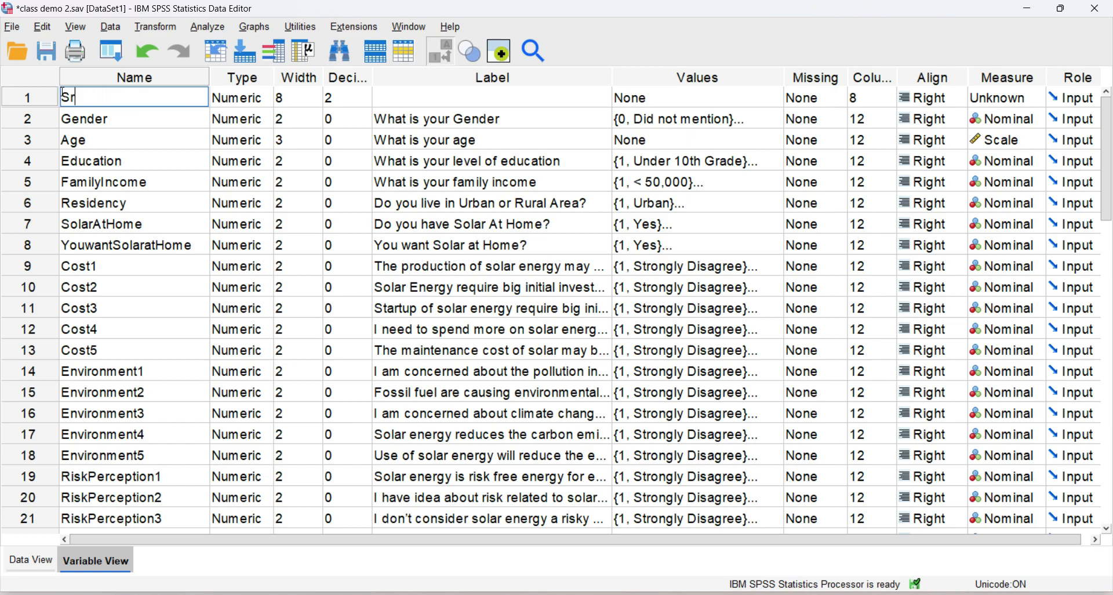
{"action": "type", "text": "No"}
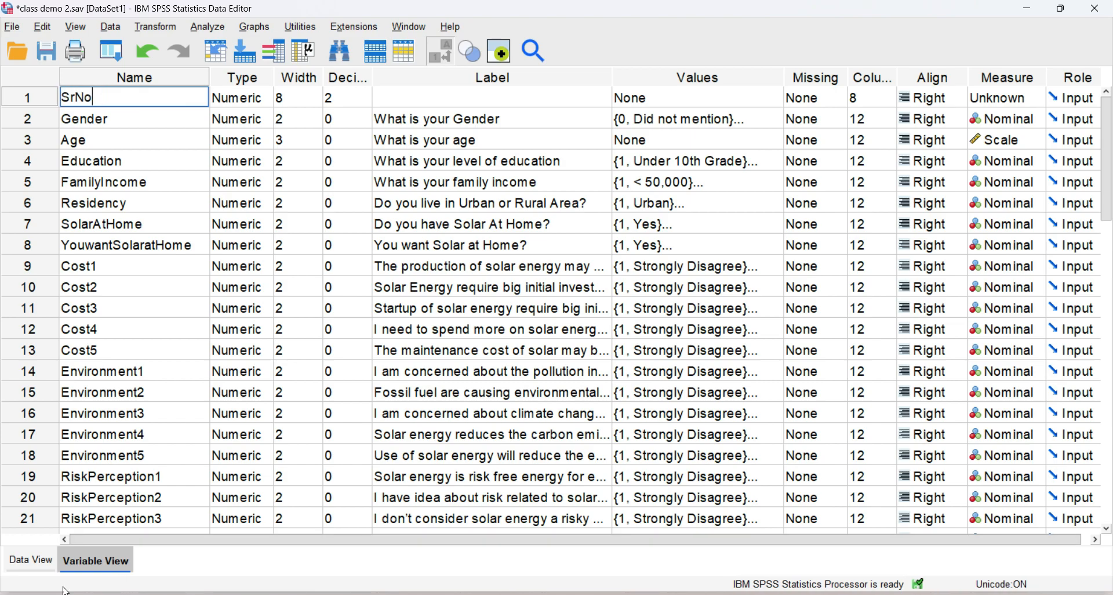
Step: Fill the SrNo variable with the serial numbers from case 1 onwards and check them down the data
{"action": "left_click", "coordinate": [32, 560]}
{"action": "left_click", "coordinate": [113, 135]}
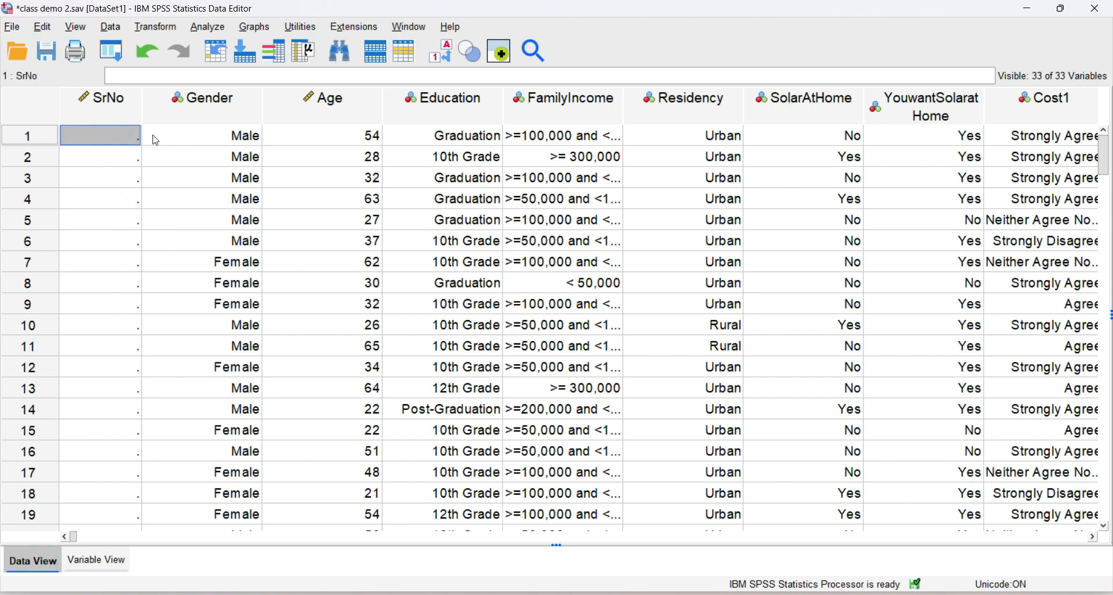
{"action": "left_click", "coordinate": [1104, 130]}
{"action": "left_click_drag", "start_coordinate": [1104, 152], "coordinate": [1112, 210]}
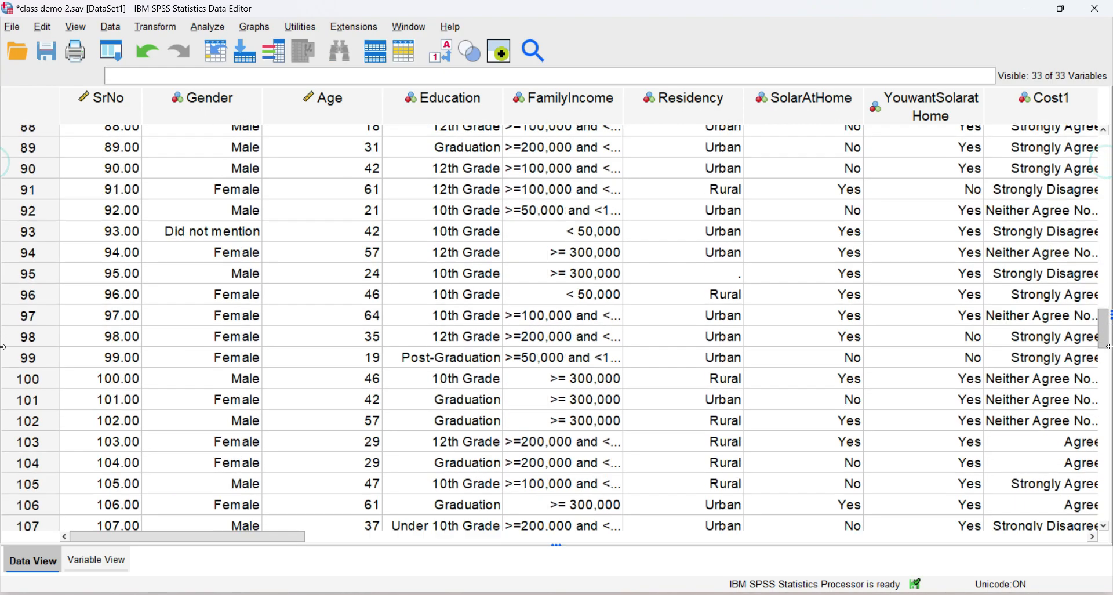
{"action": "scroll", "coordinate": [3, 216], "scroll_direction": "up", "scroll_amount": 13}
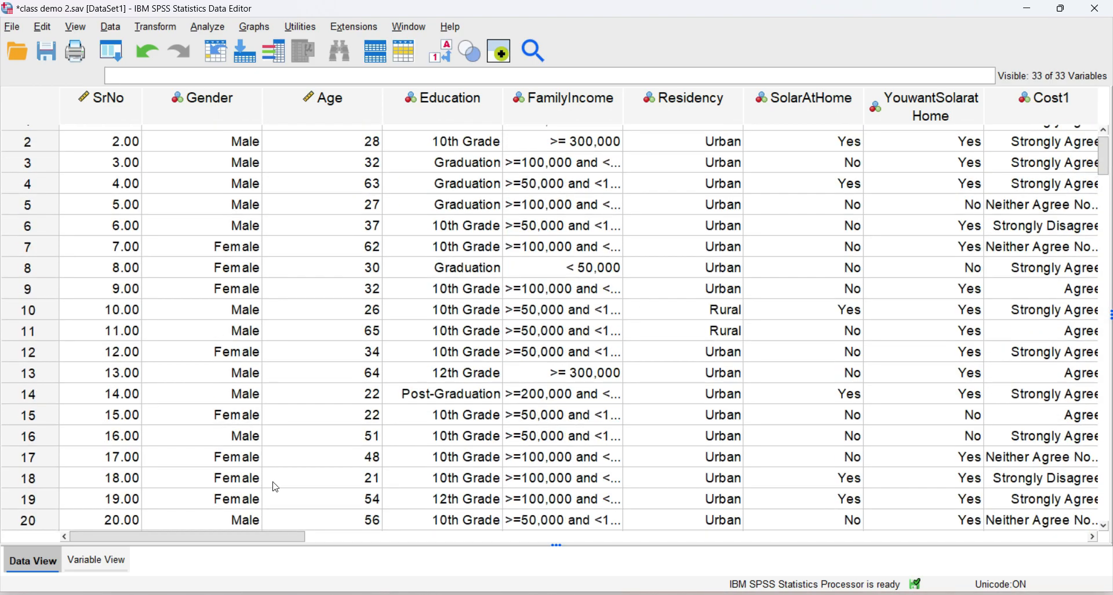
Step: Set the decimals of the SrNo variable to 0 and check the serial numbers in the data
{"action": "left_click", "coordinate": [96, 560]}
{"action": "left_click", "coordinate": [344, 98]}
{"action": "left_click", "coordinate": [366, 94]}
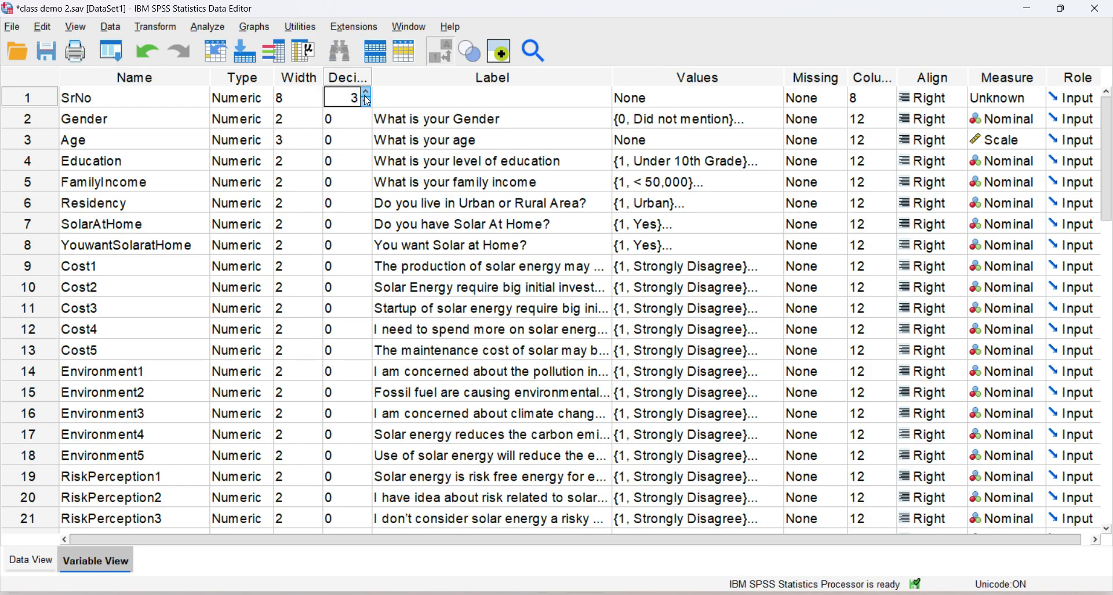
{"action": "left_click", "coordinate": [24, 560]}
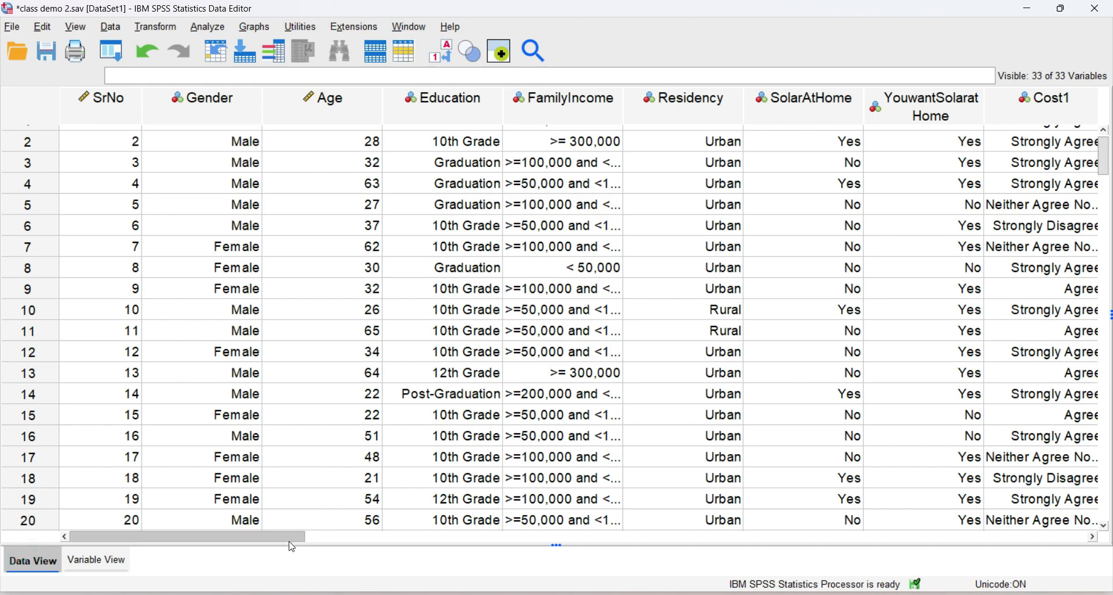
{"action": "scroll", "coordinate": [1106, 174], "scroll_direction": "up", "scroll_amount": 1}
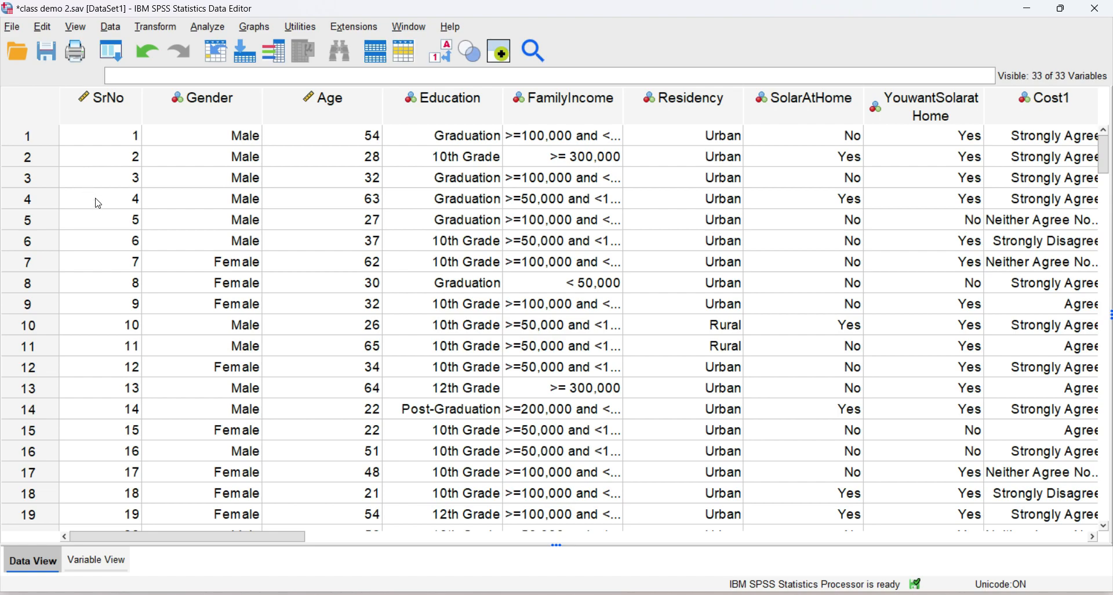
{"action": "left_click", "coordinate": [96, 559]}
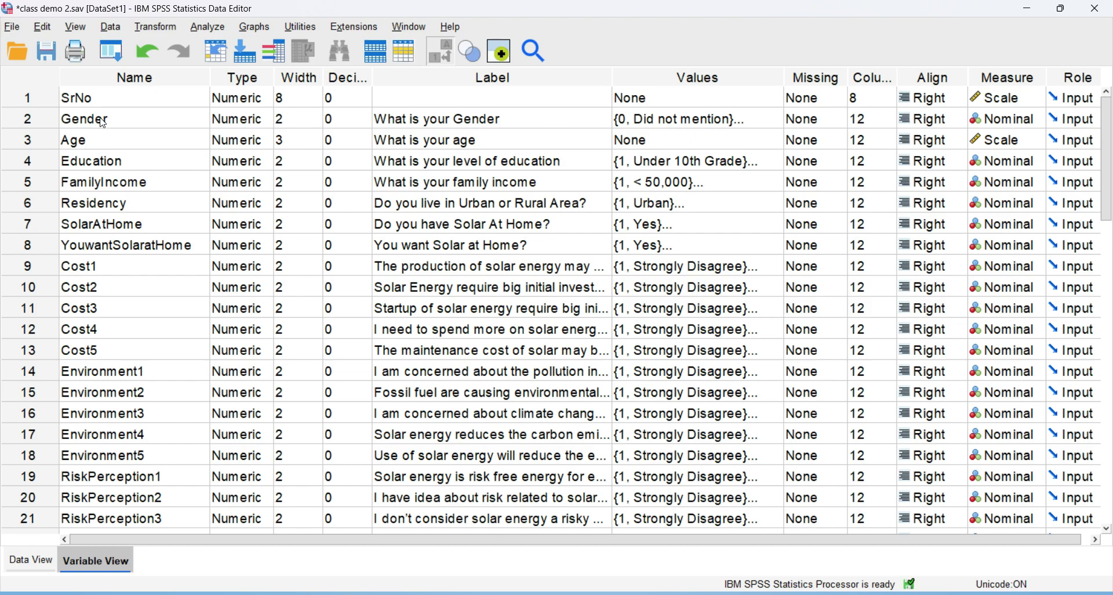
{"action": "left_click", "coordinate": [32, 559]}
{"action": "left_click", "coordinate": [89, 565]}
{"action": "left_click_drag", "start_coordinate": [1107, 200], "coordinate": [1112, 158]}
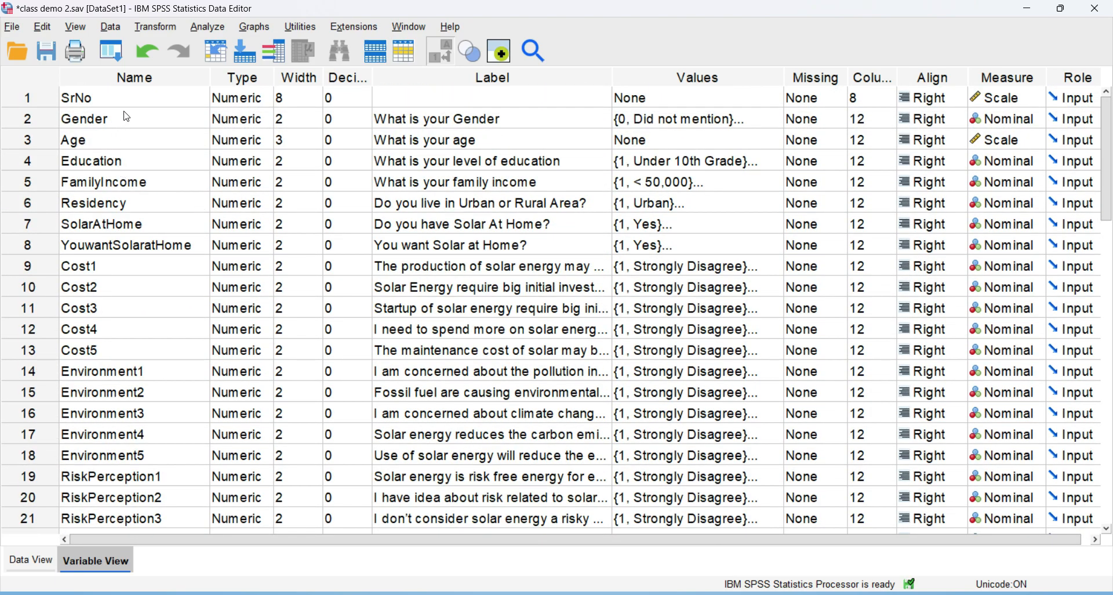